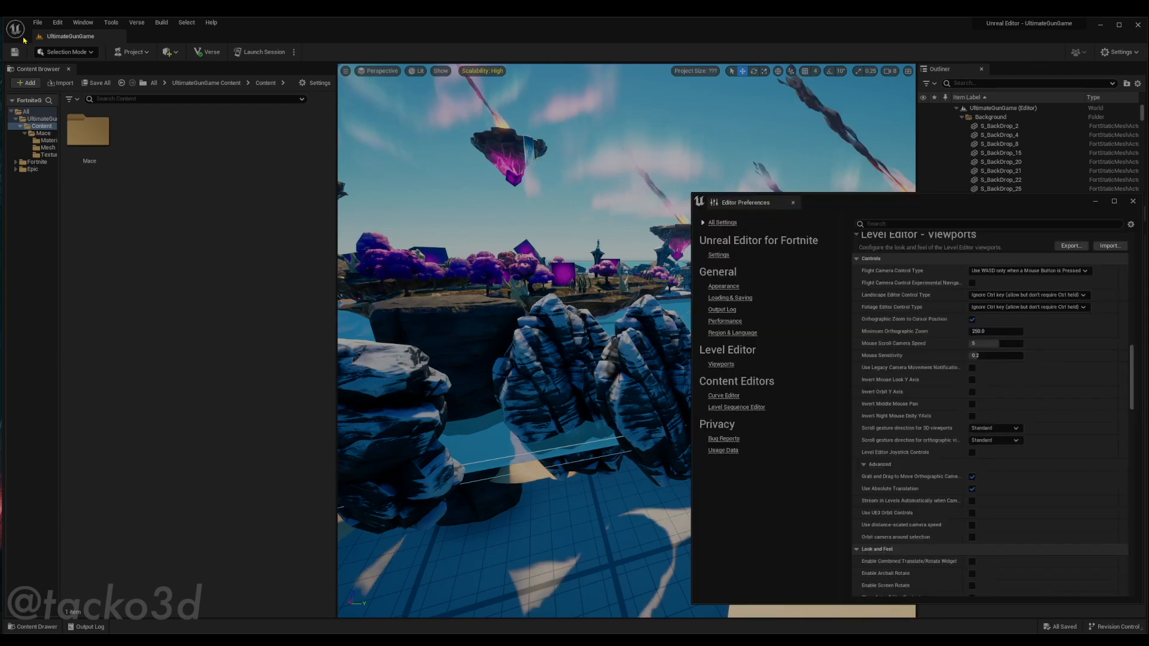
Look through all categories of the Editor Preferences, from the Fortnite settings to the Level Editor viewports, and close the window
left_click(83, 23)
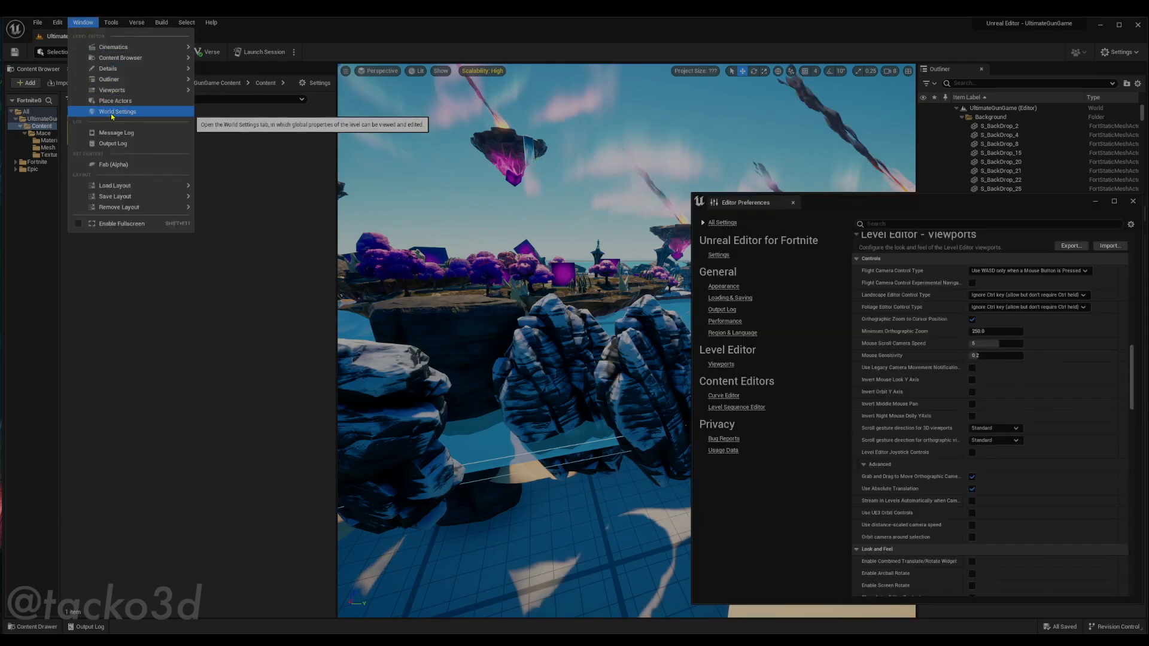
left_click(84, 23)
left_click(57, 22)
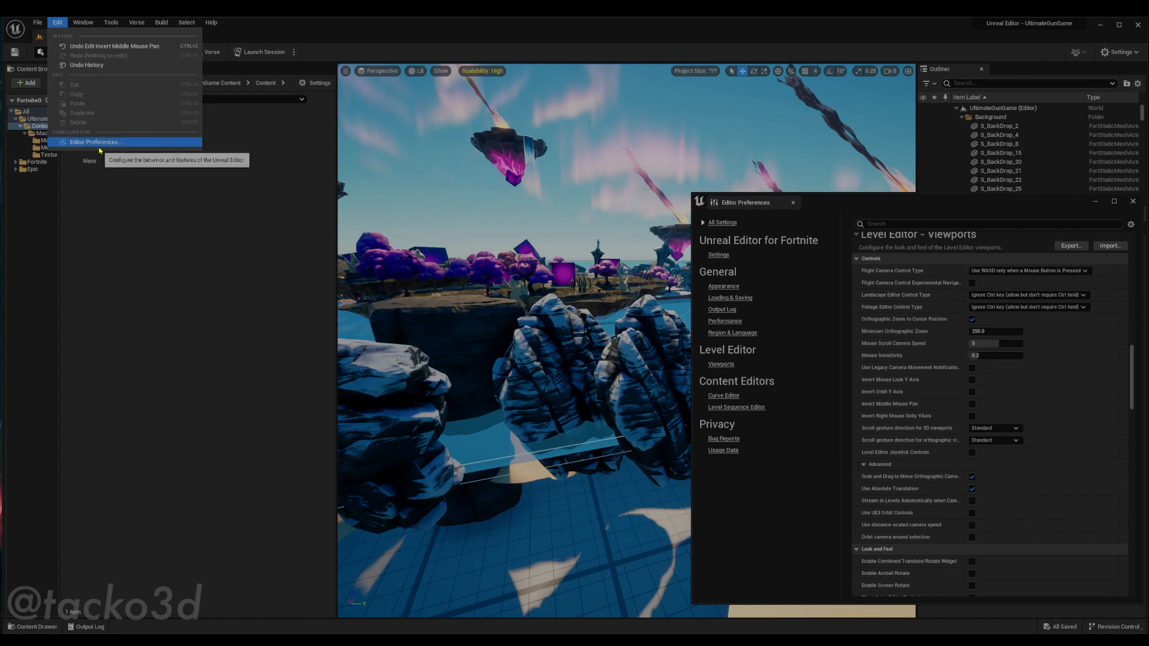
scroll(862, 323, "up", 15)
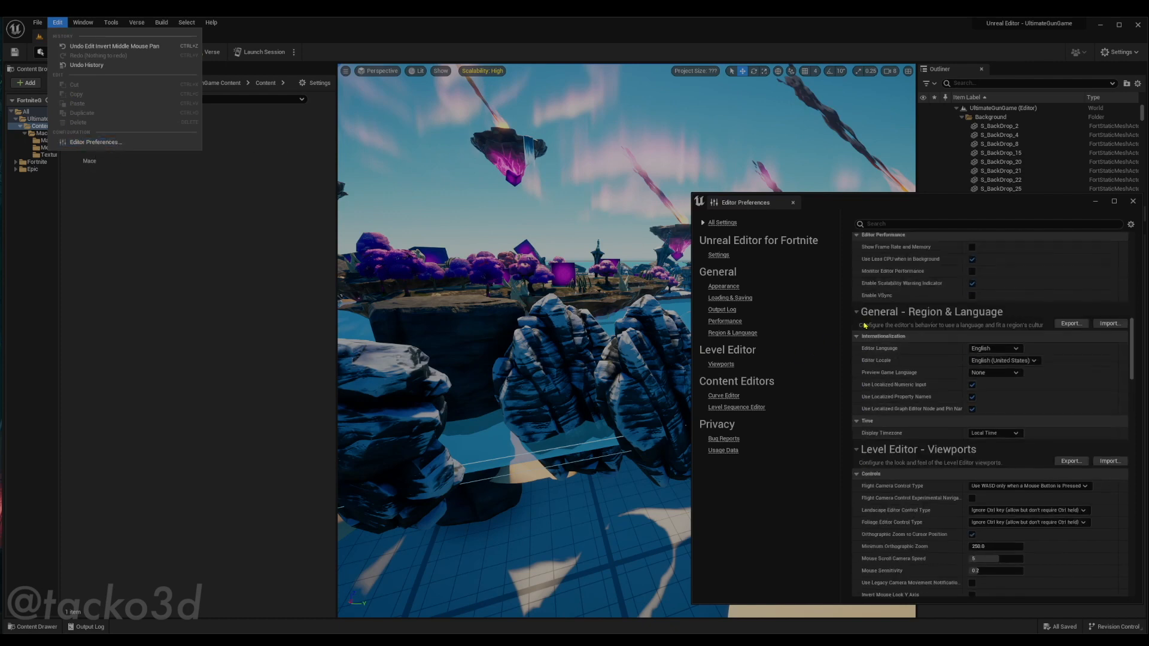
scroll(862, 323, "up", 5)
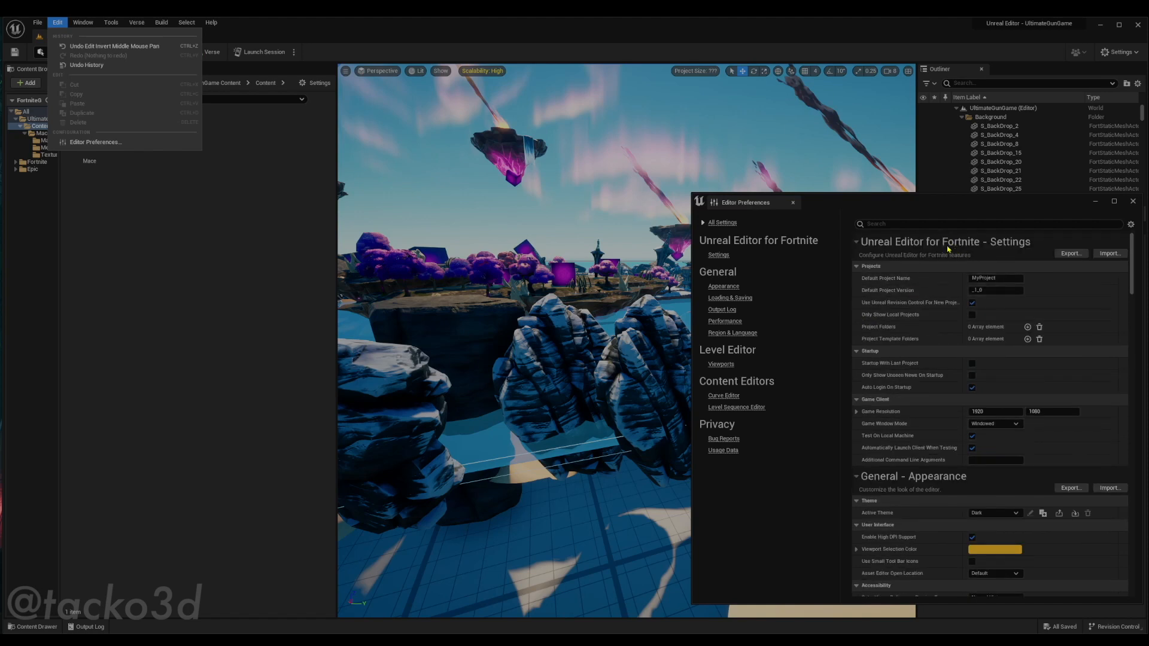
left_click(722, 224)
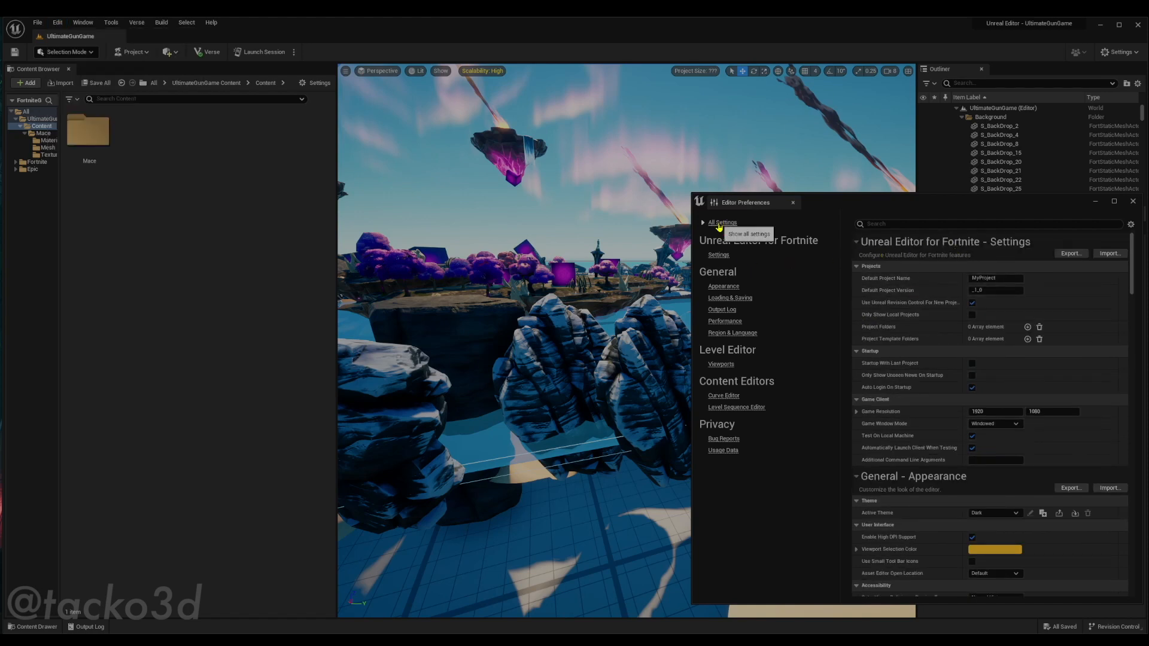
scroll(927, 345, "down", 15)
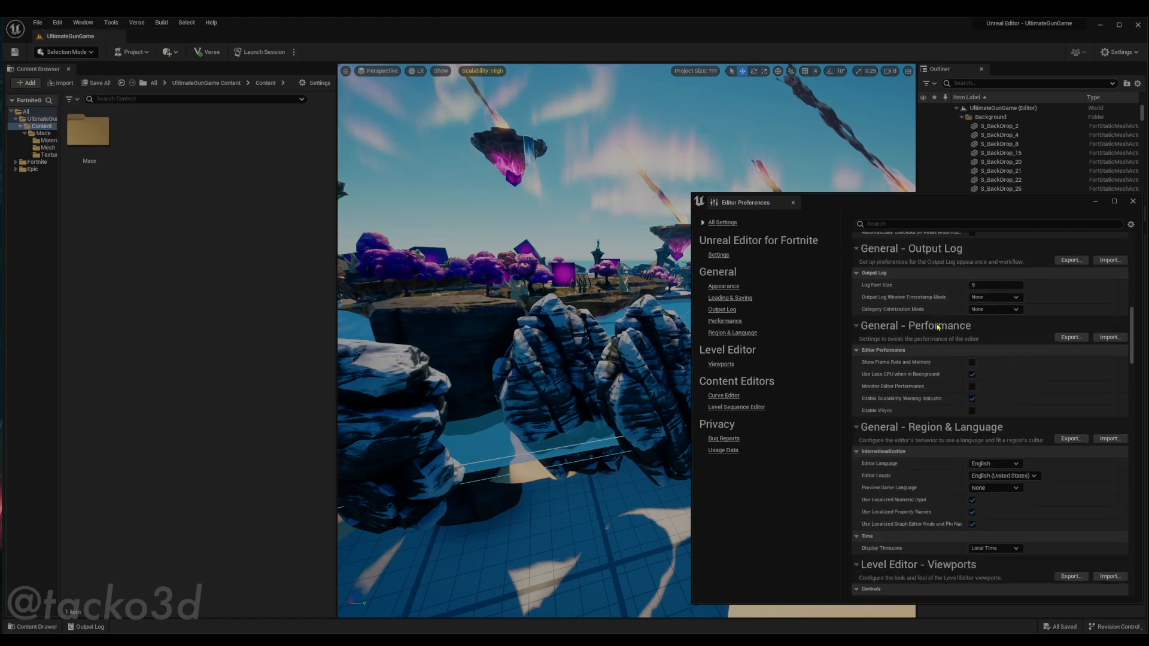
scroll(927, 345, "down", 10)
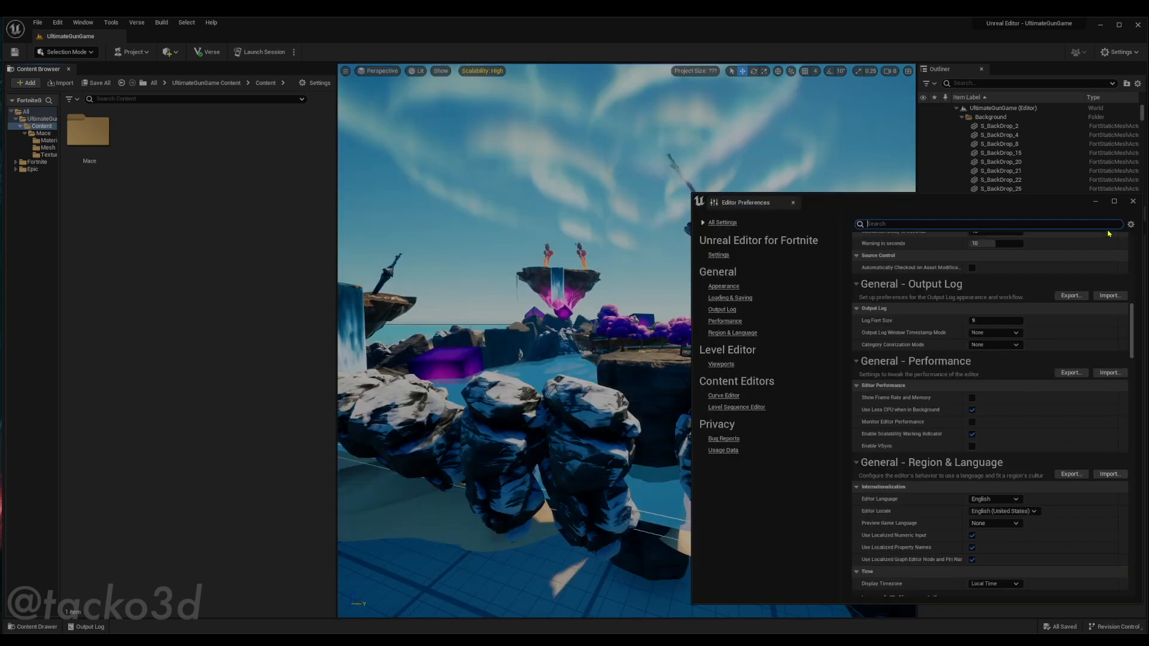
left_click(1133, 202)
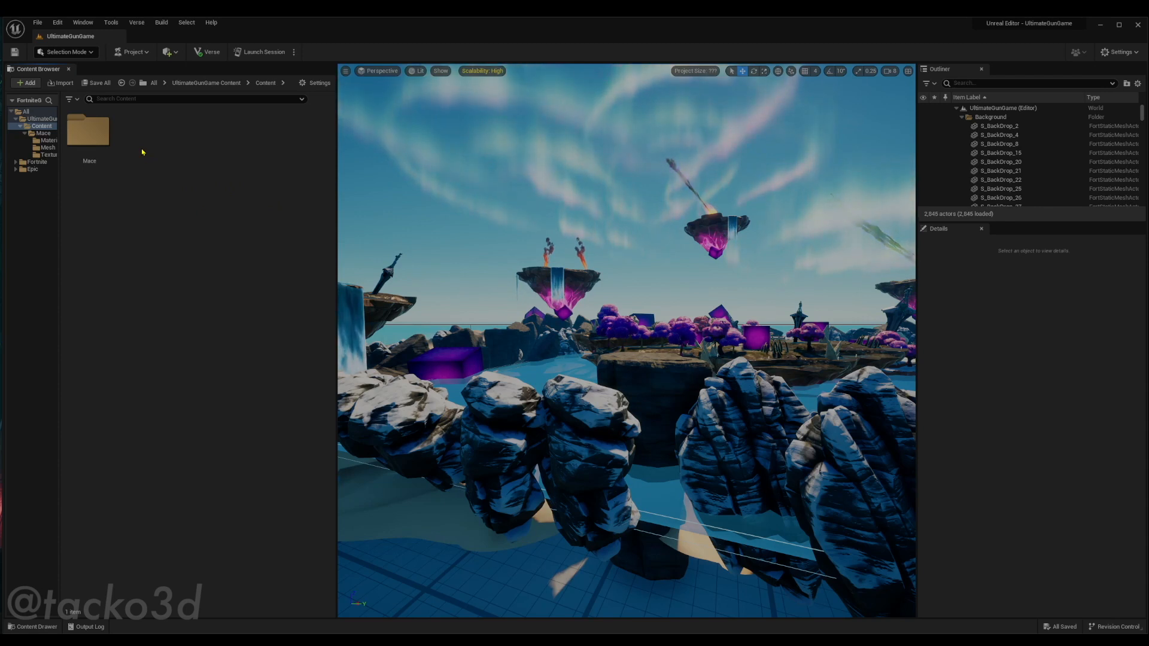
Create a new folder named VikingHelmet in the project's Content folder
right_click(159, 177)
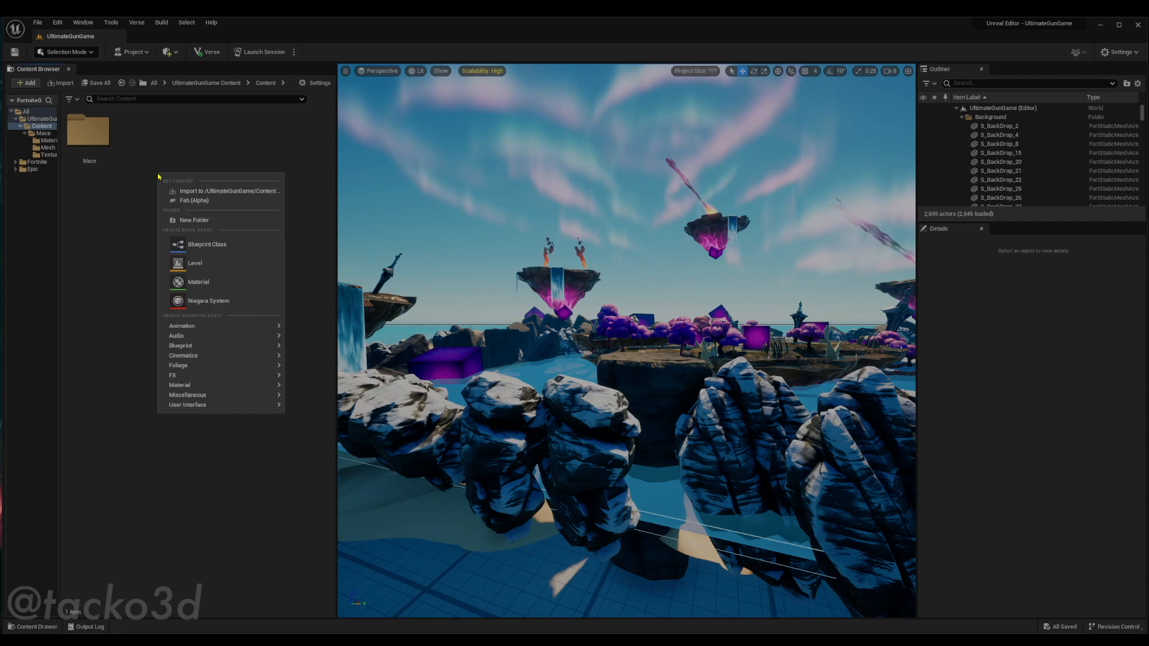
left_click(193, 220)
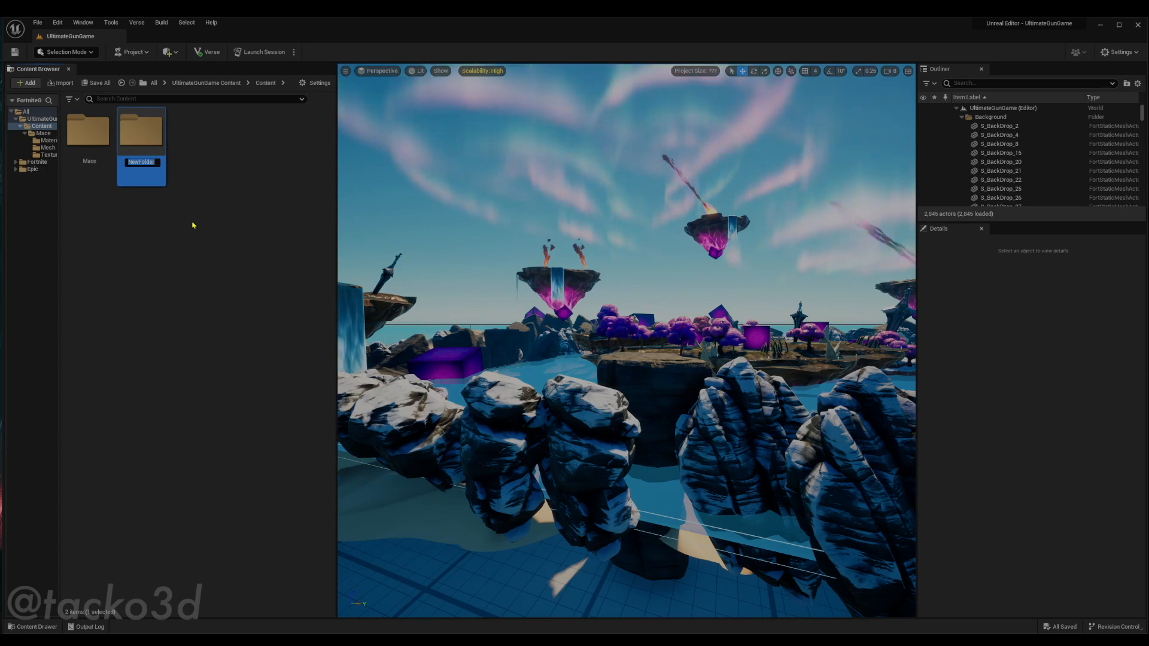
type("Helmet")
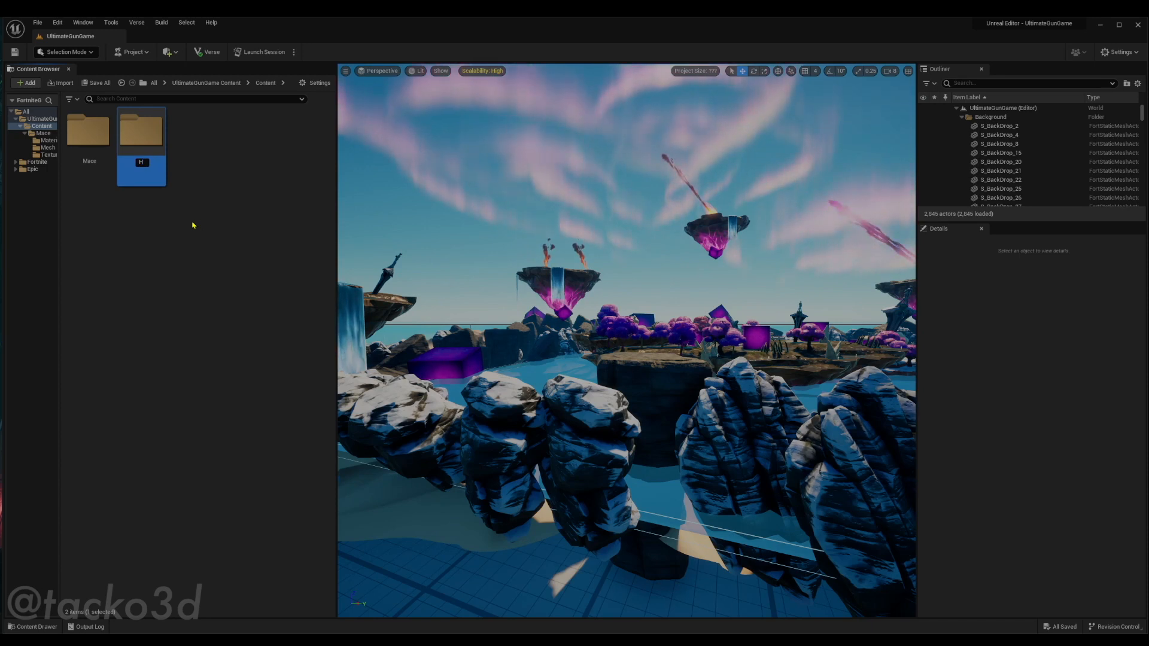
key("BackSpace")
key("BackSpace")
key("BackSpace")
key("BackSpace")
key("BackSpace")
key("BackSpace")
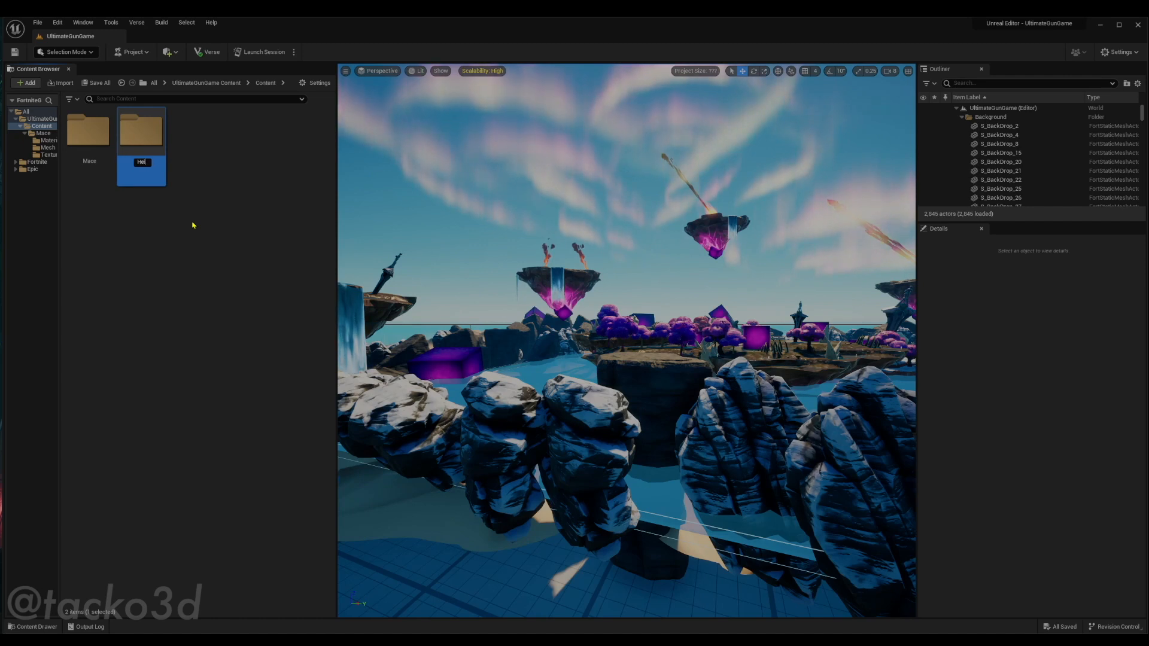
type("Vik")
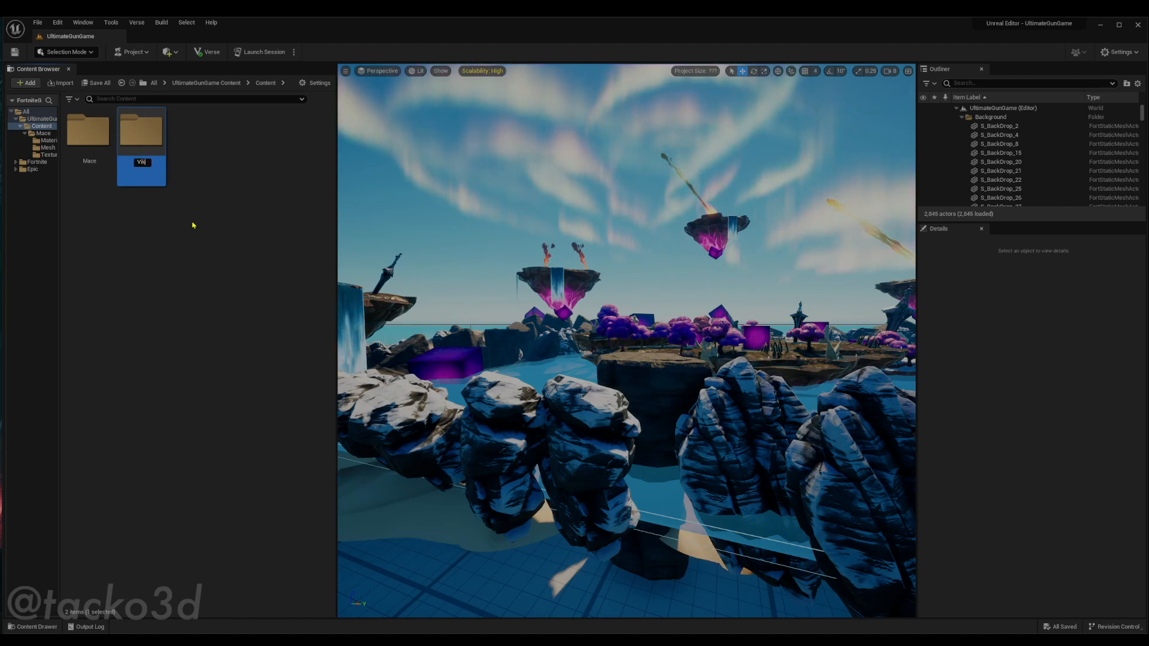
type("ingHelmet")
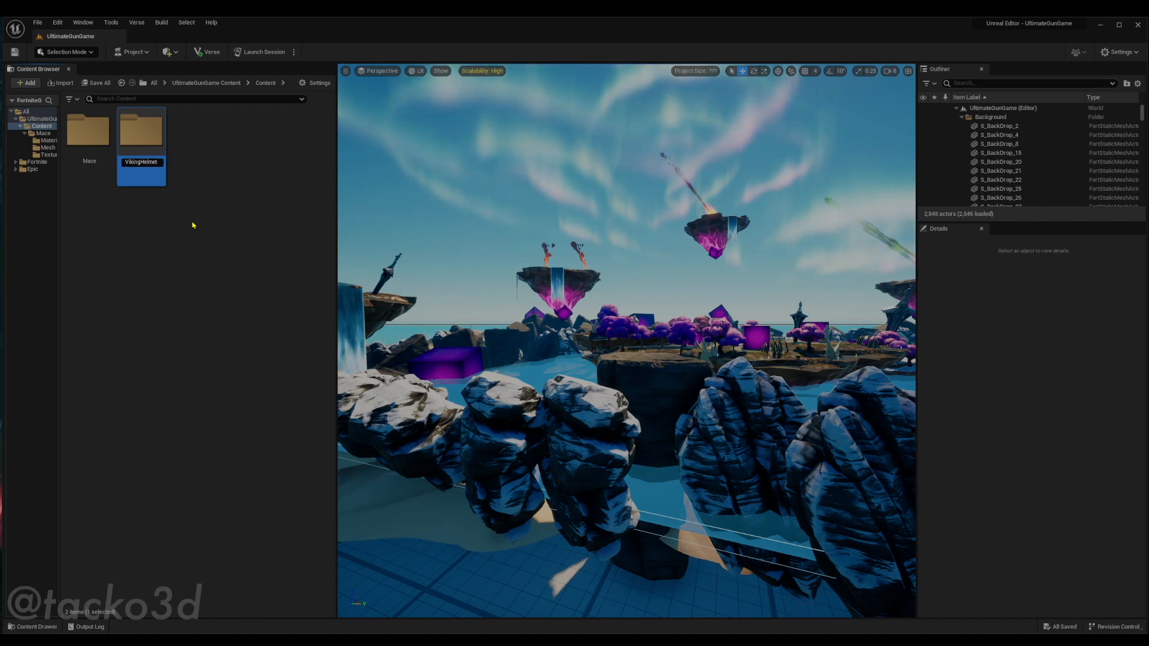
key("Return")
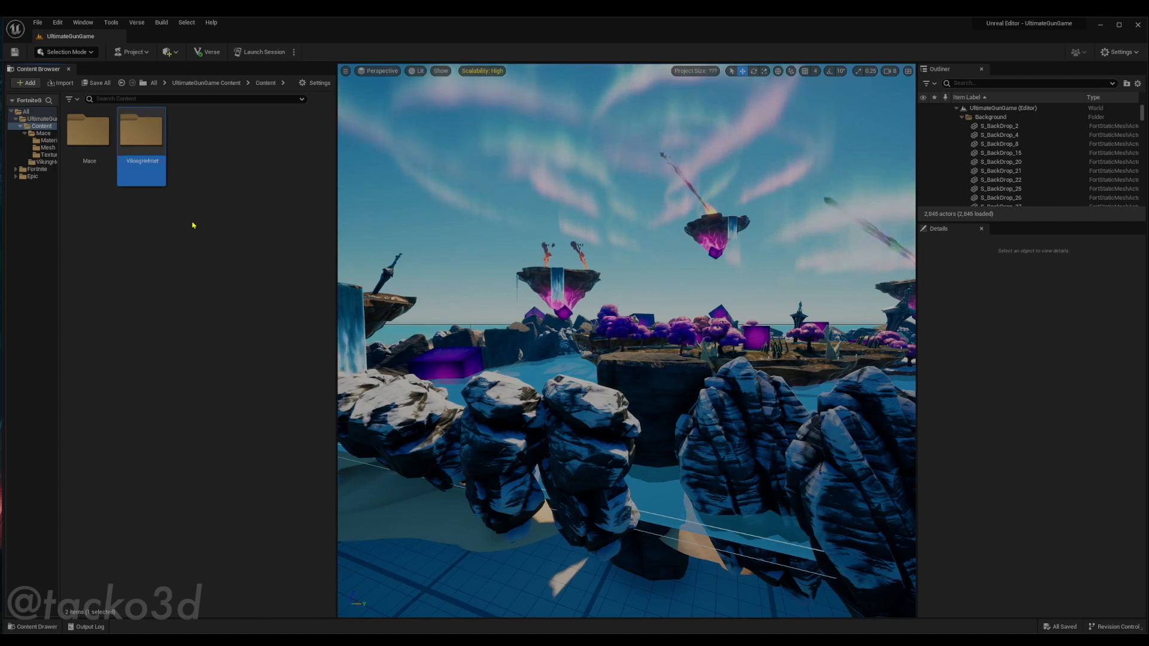
Widen the Content Browser's folder tree and open the VikingHelmet folder
double_click(101, 140)
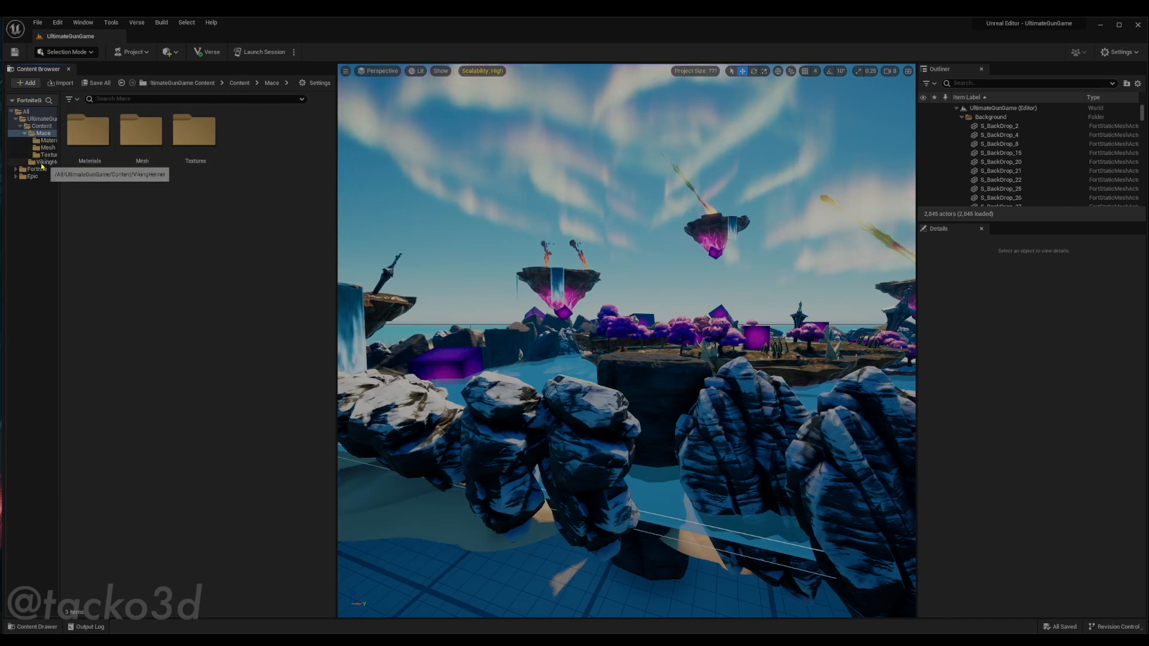
left_click(45, 161)
left_click_drag(60, 179, 94, 176)
left_click(42, 126)
double_click(166, 142)
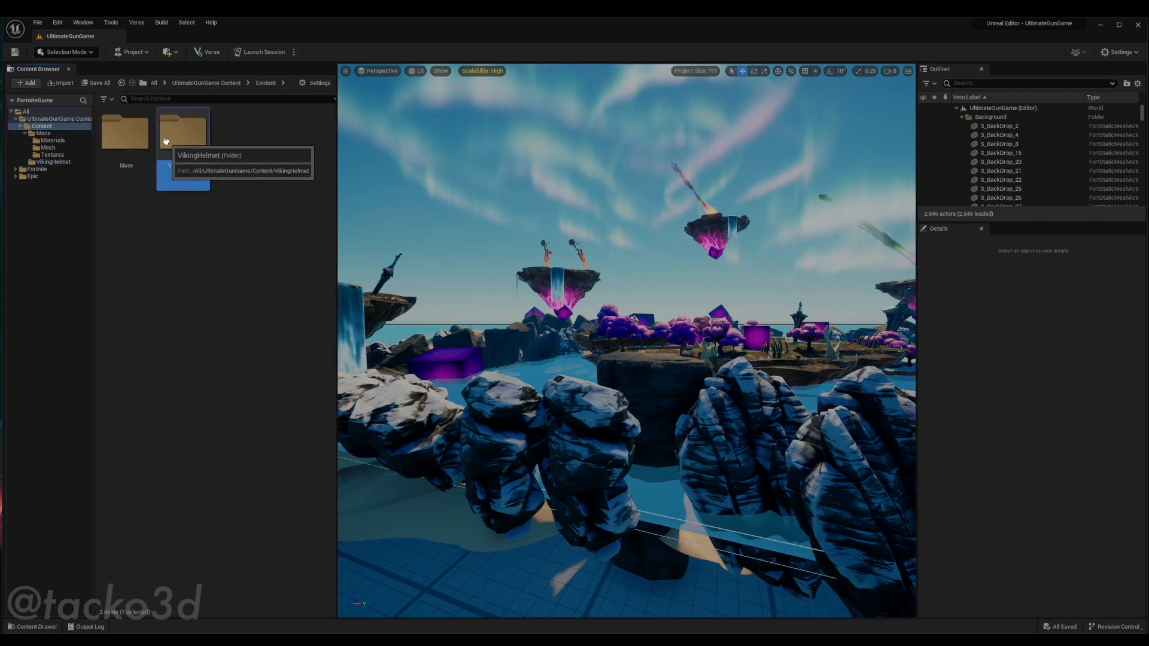
Create a subfolder named Mesh inside the VikingHelmet folder
right_click(166, 166)
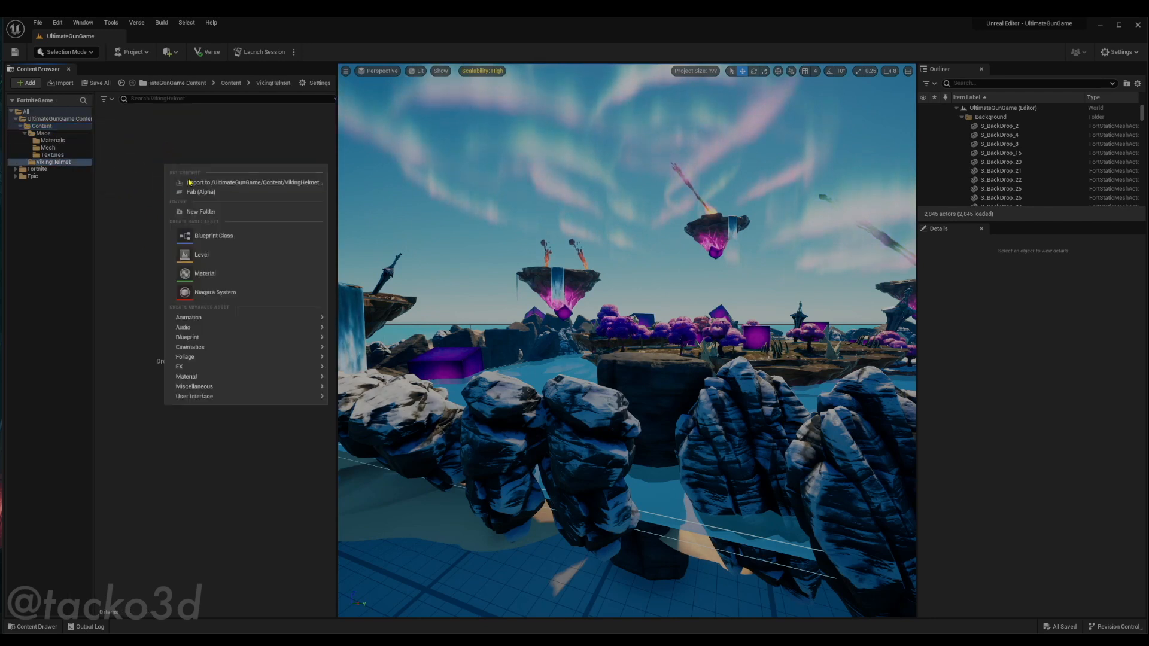
left_click(203, 211)
type("Mesh")
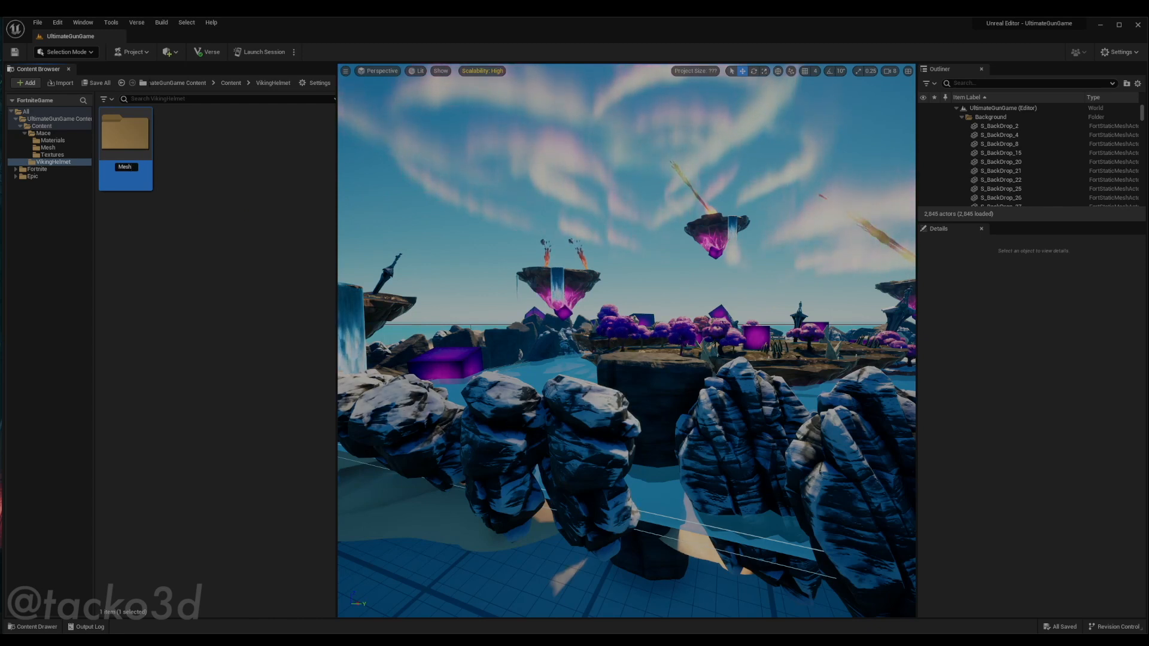
key("Return")
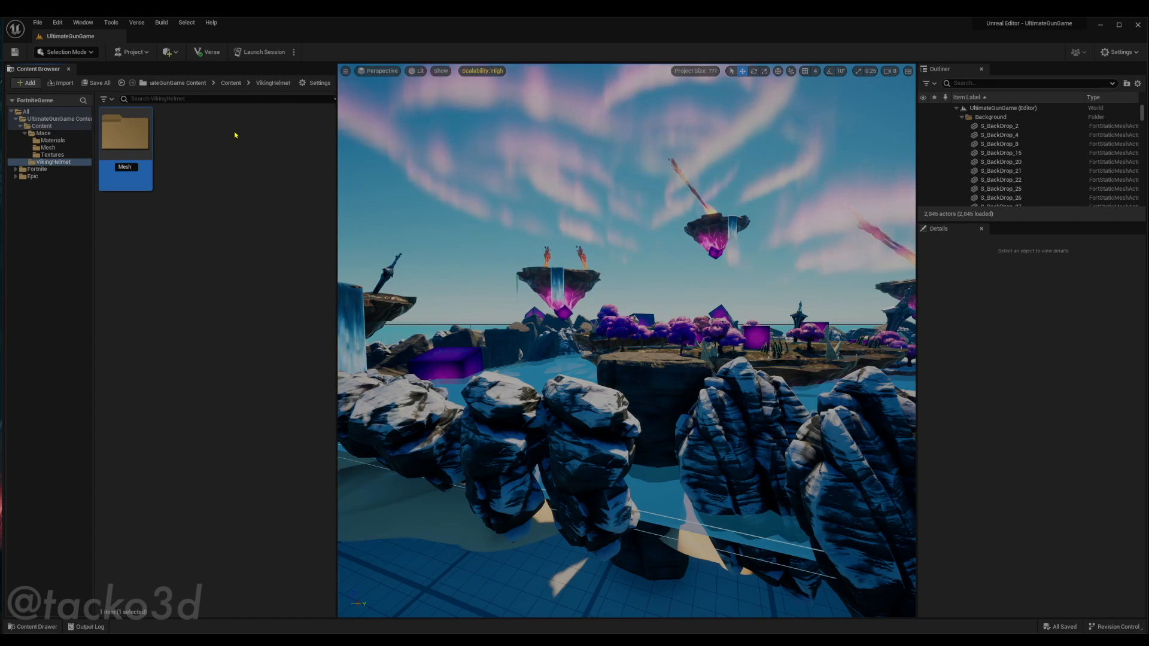
left_click(228, 149)
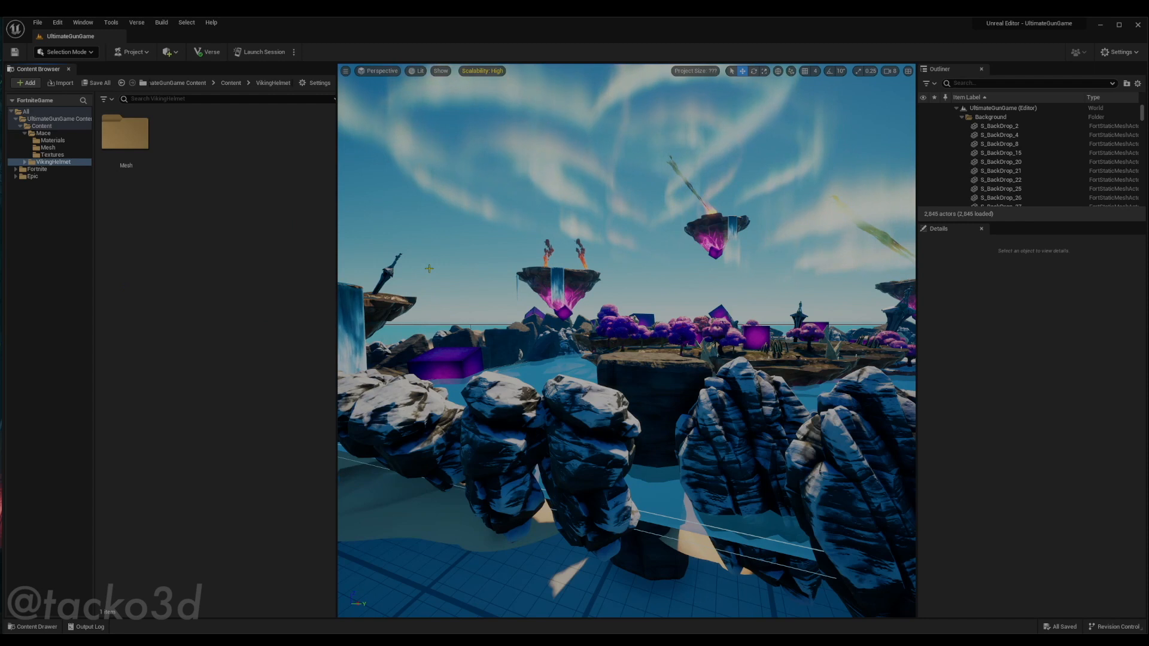
Add a subfolder named Materials to the VikingHelmet folder
right_click(191, 175)
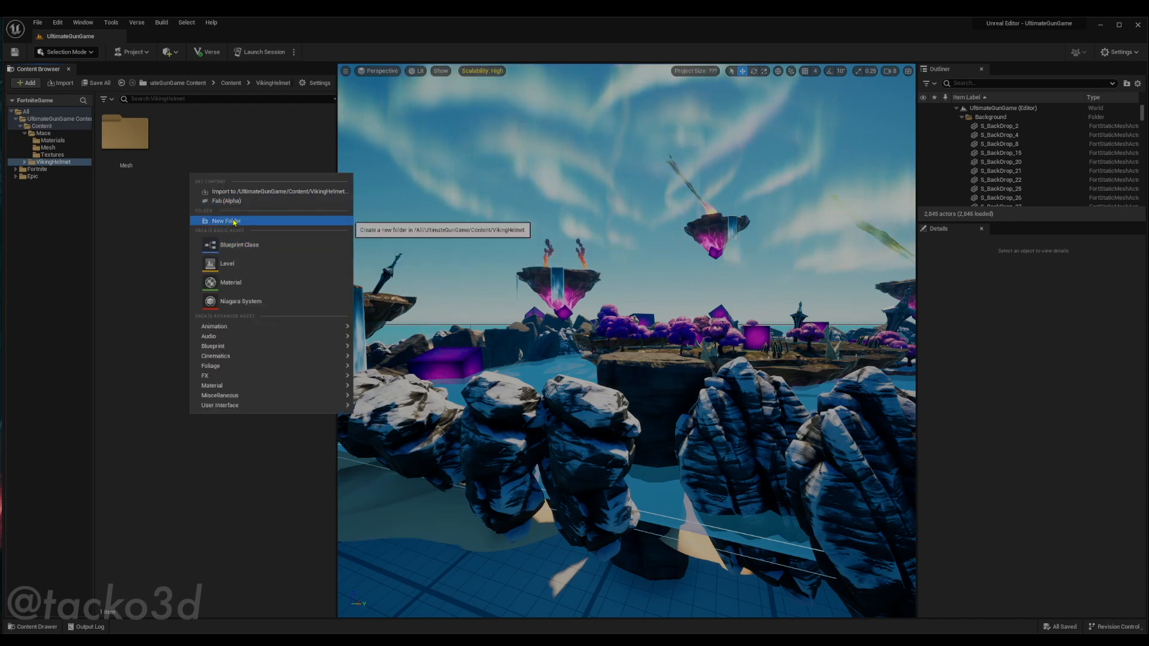
left_click(234, 223)
type("N")
key("BackSpace")
type("Materials")
key("Return")
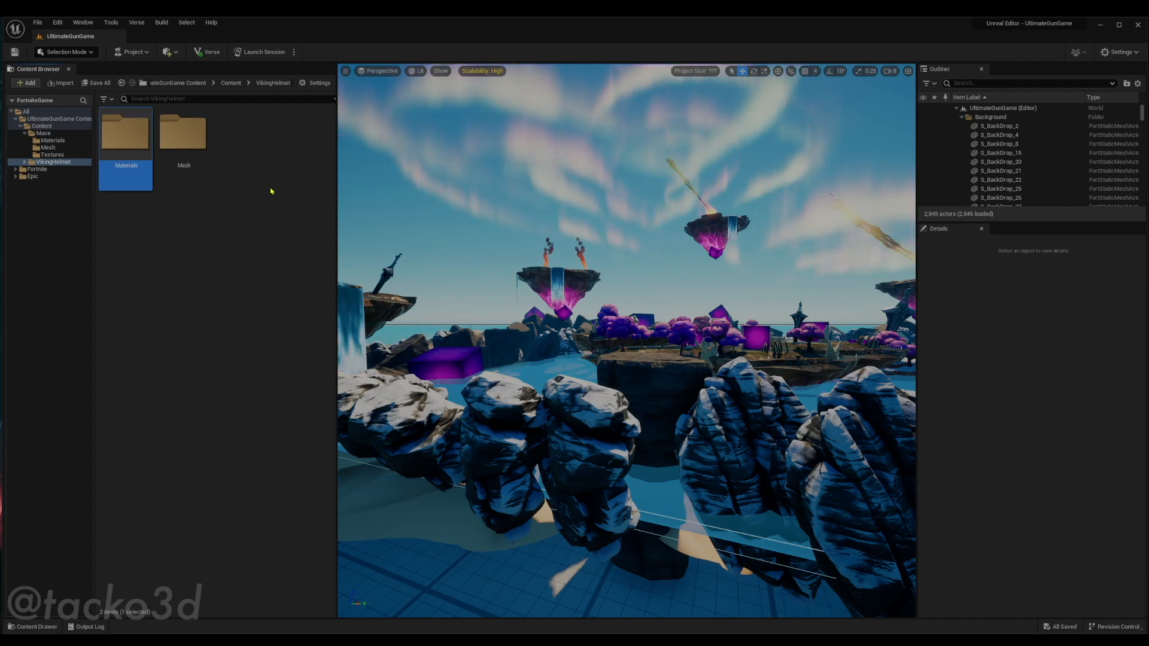
left_click(271, 191)
Add a subfolder named Textures to the VikingHelmet folder
right_click(269, 187)
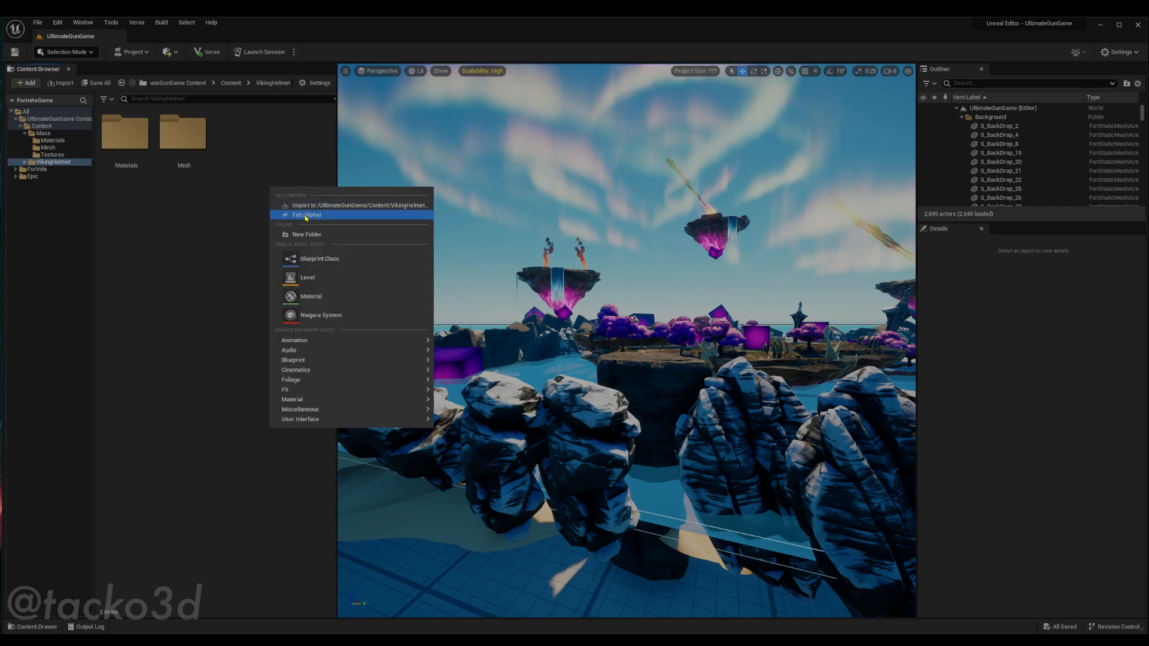
left_click(307, 234)
type("Textures")
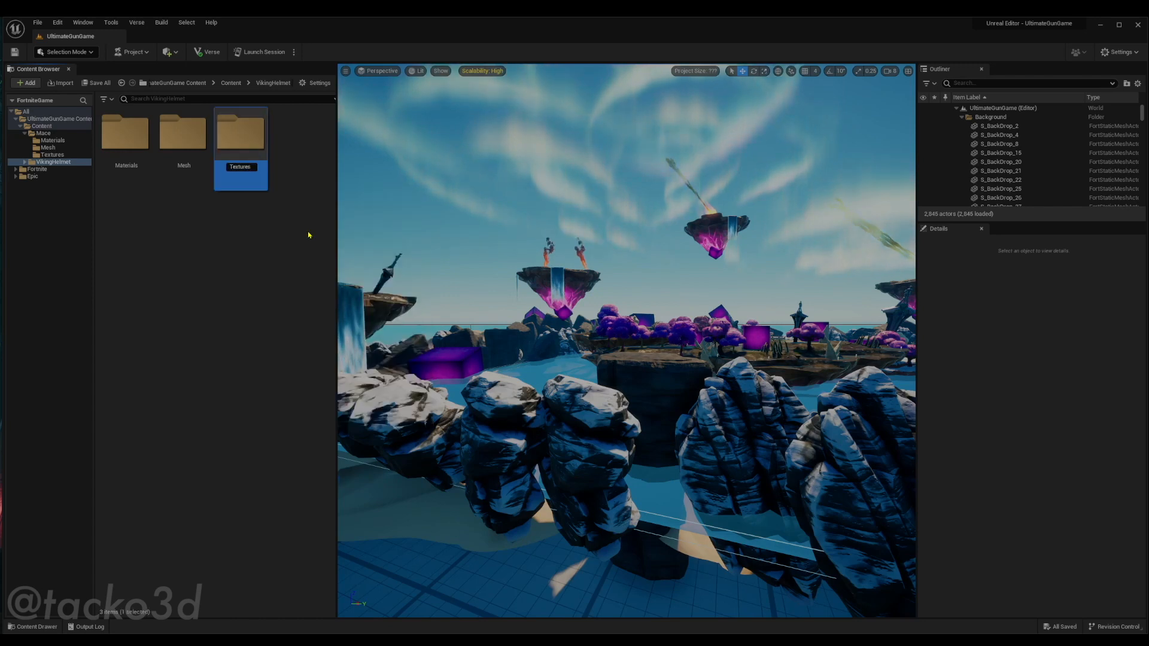
key("Return")
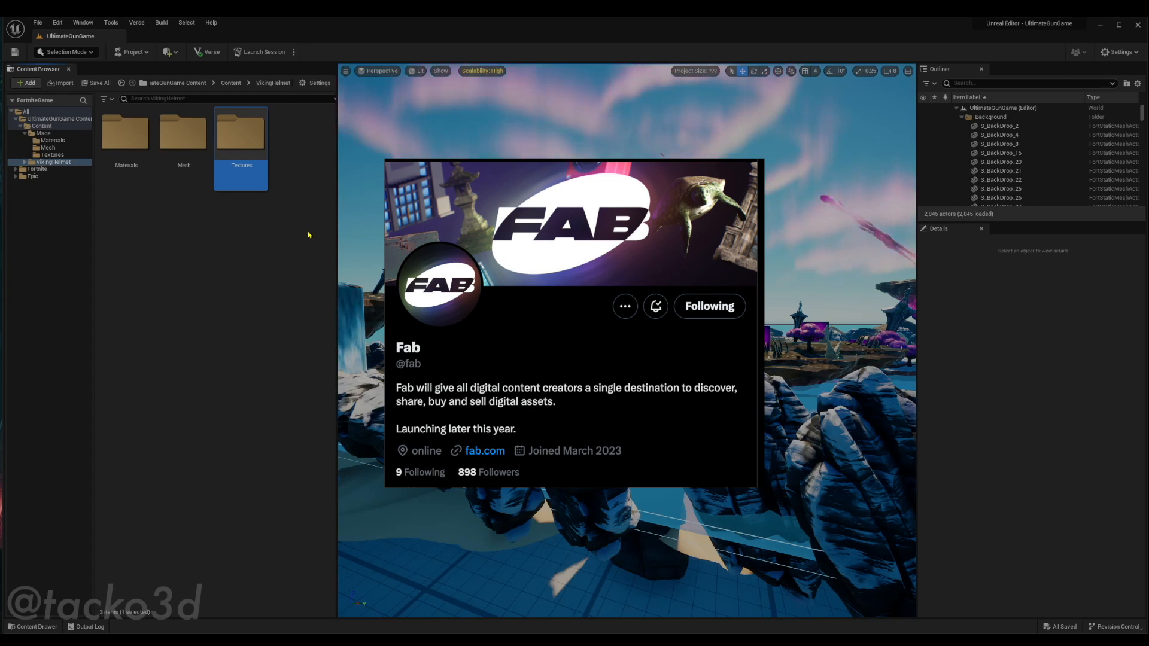
left_click(278, 236)
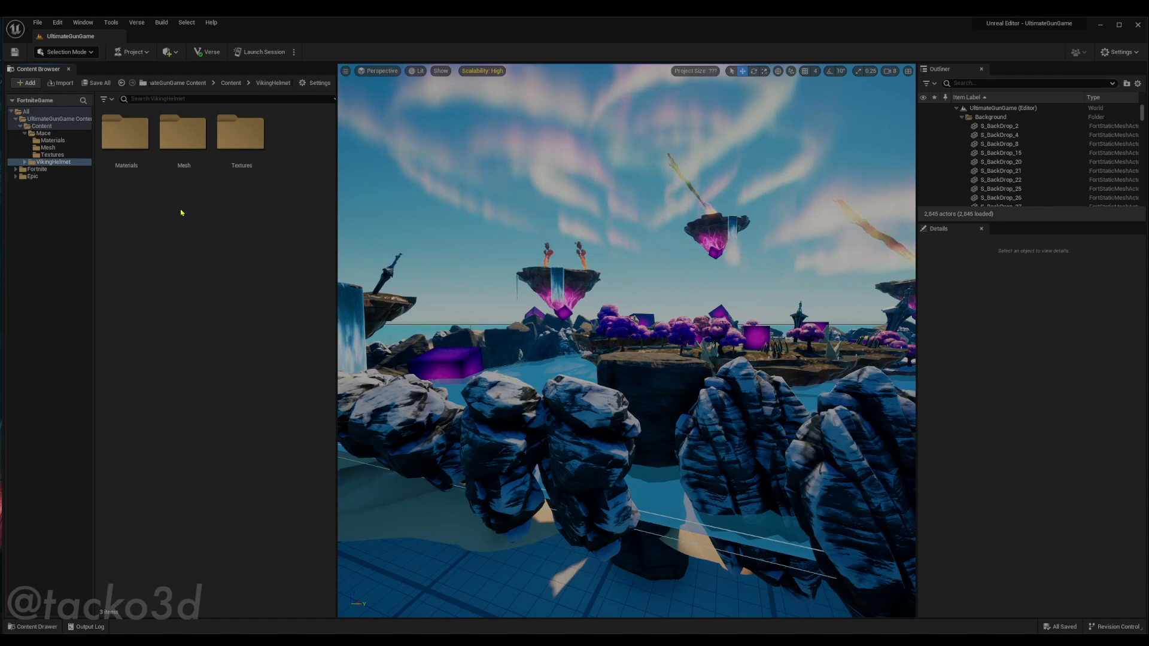
Open the Mesh subfolder of the VikingHelmet folder
double_click(181, 137)
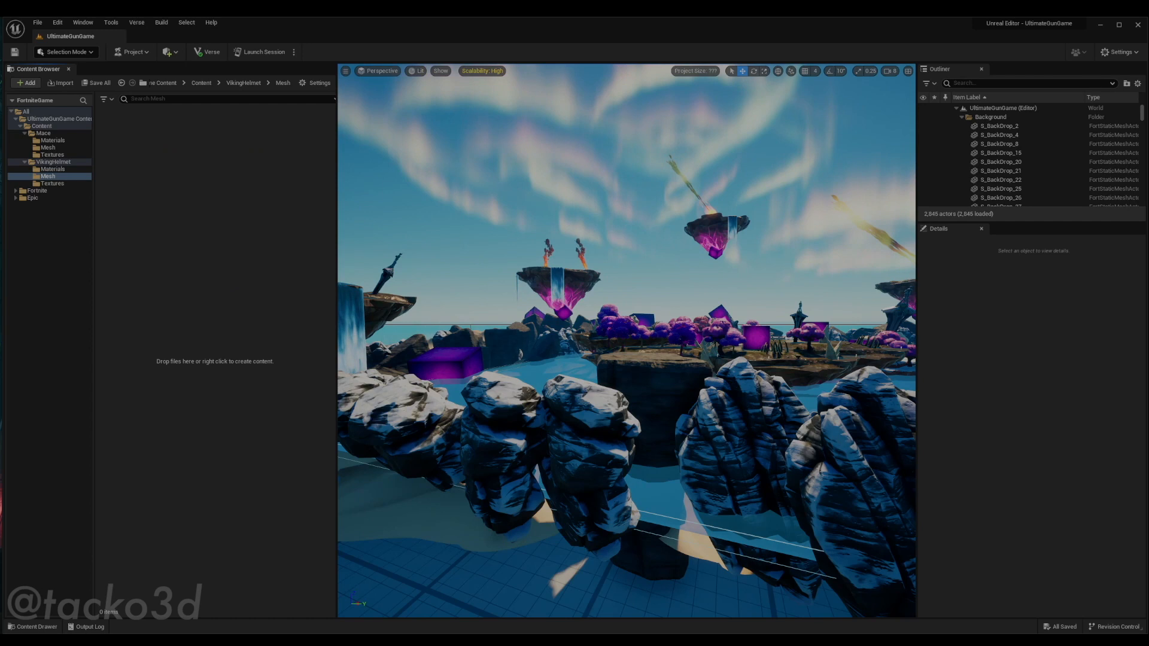
left_click(62, 83)
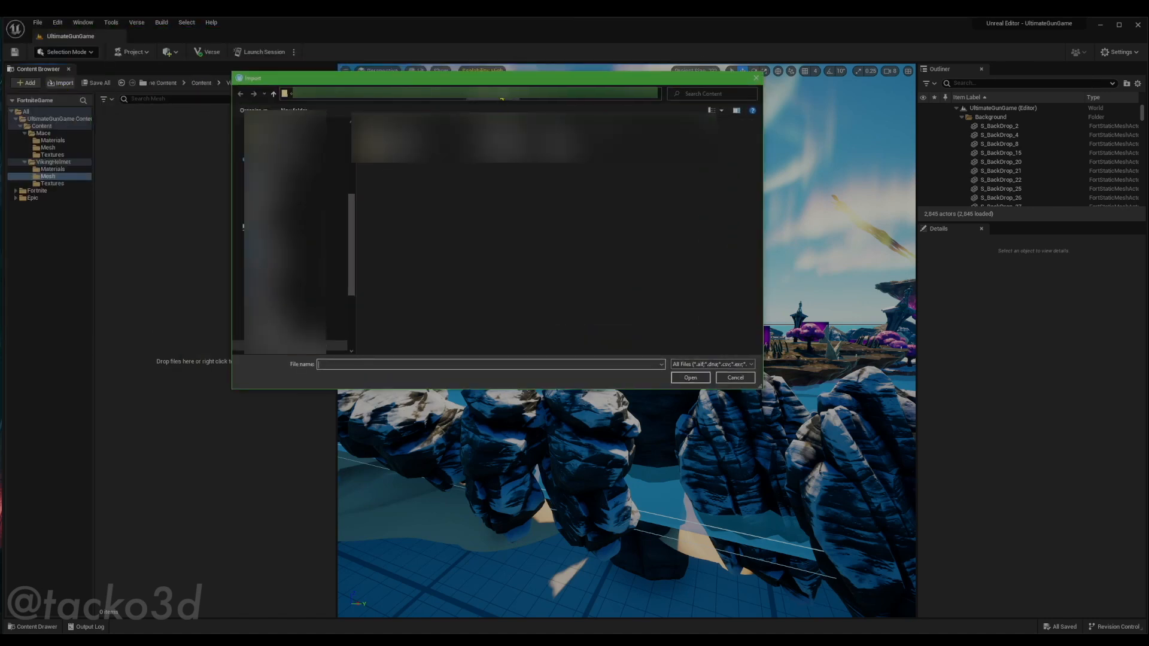
left_click(558, 96)
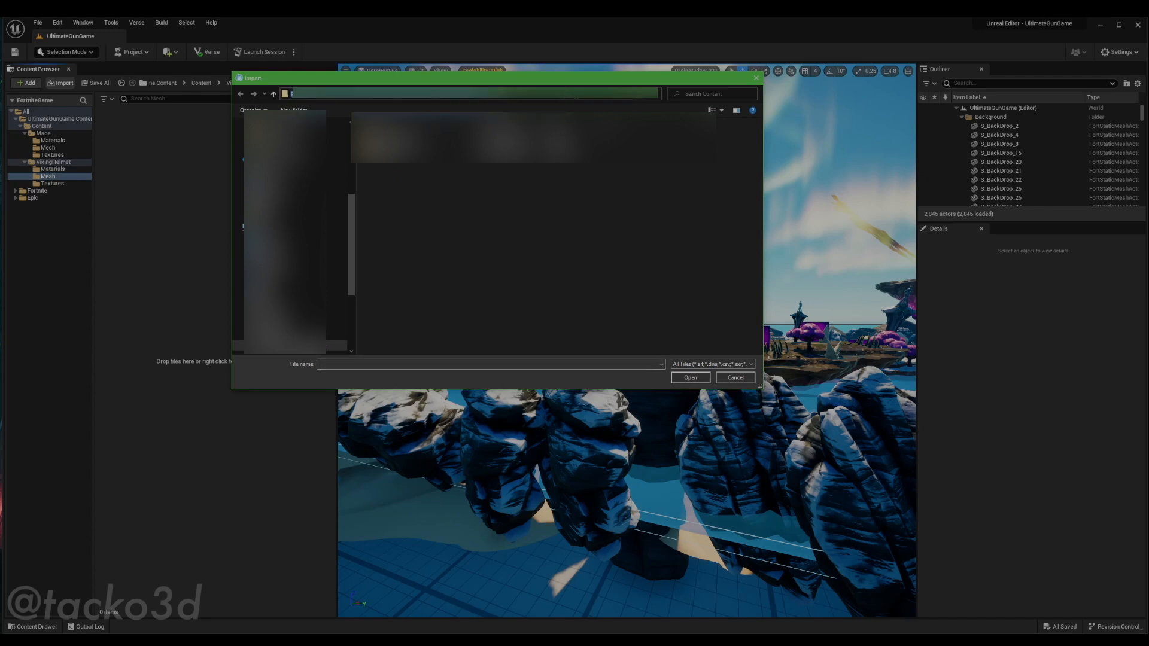
left_click(415, 257)
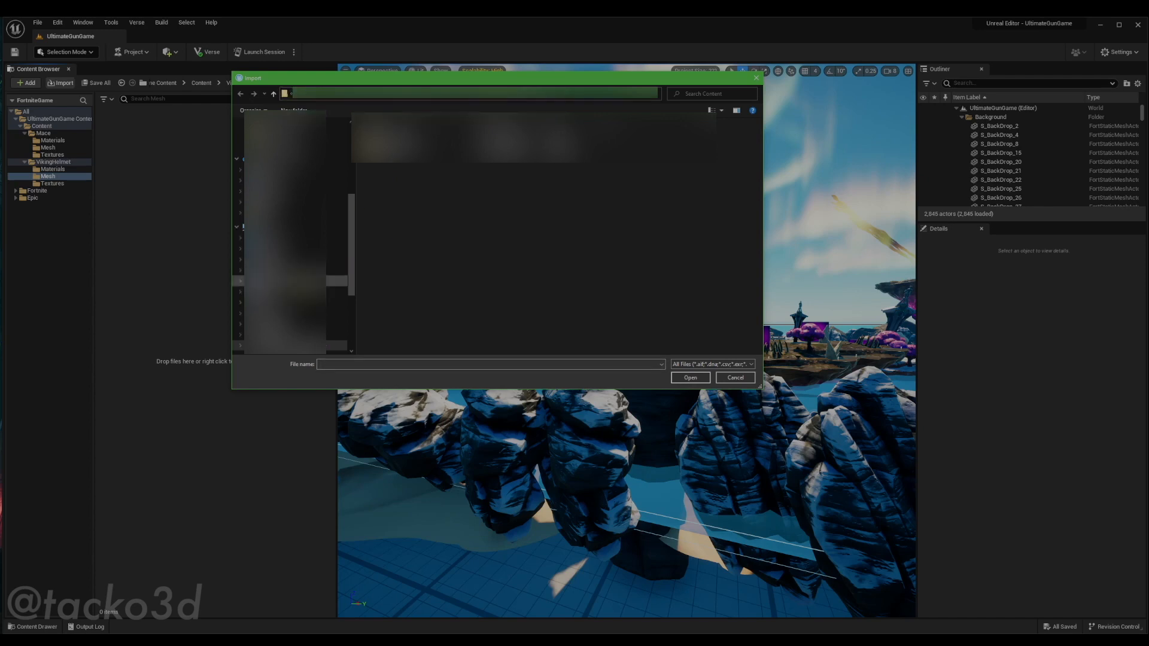
scroll(293, 277, "down", 4)
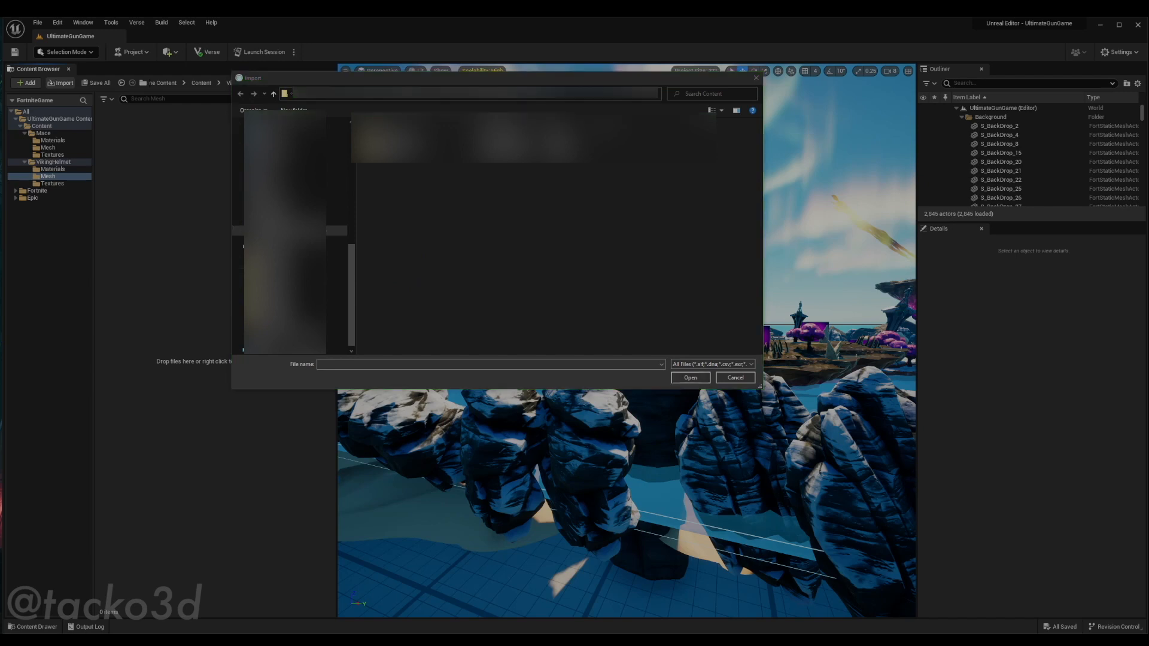
left_click(802, 44)
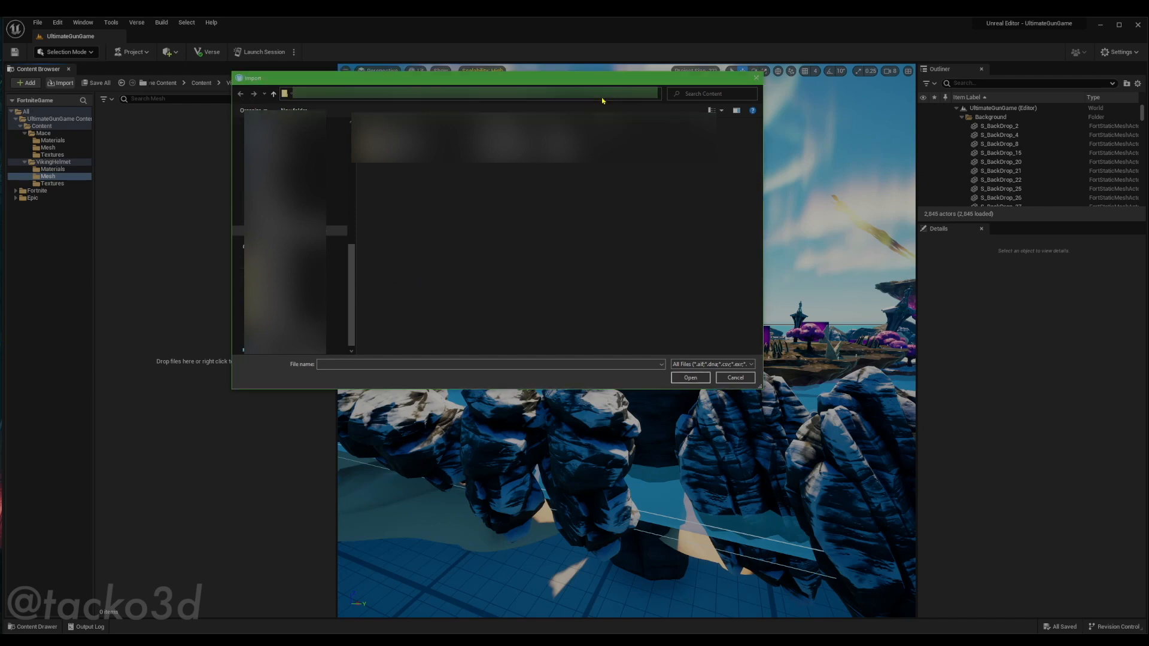
key("ctrl+v")
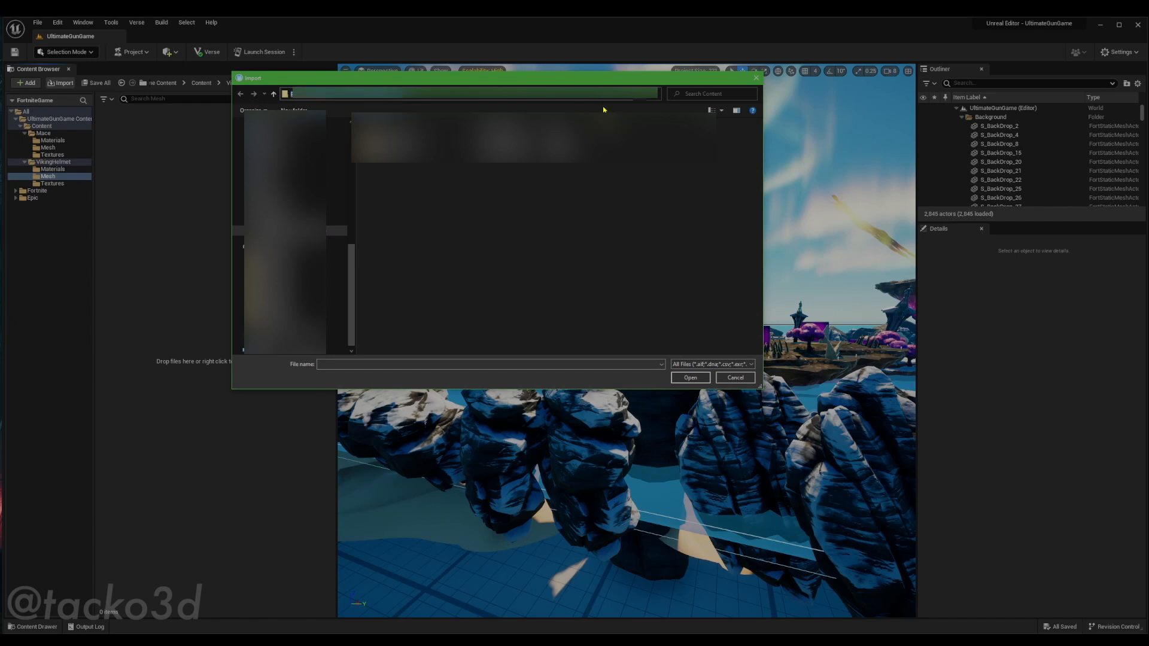
key("Return")
left_click(394, 173)
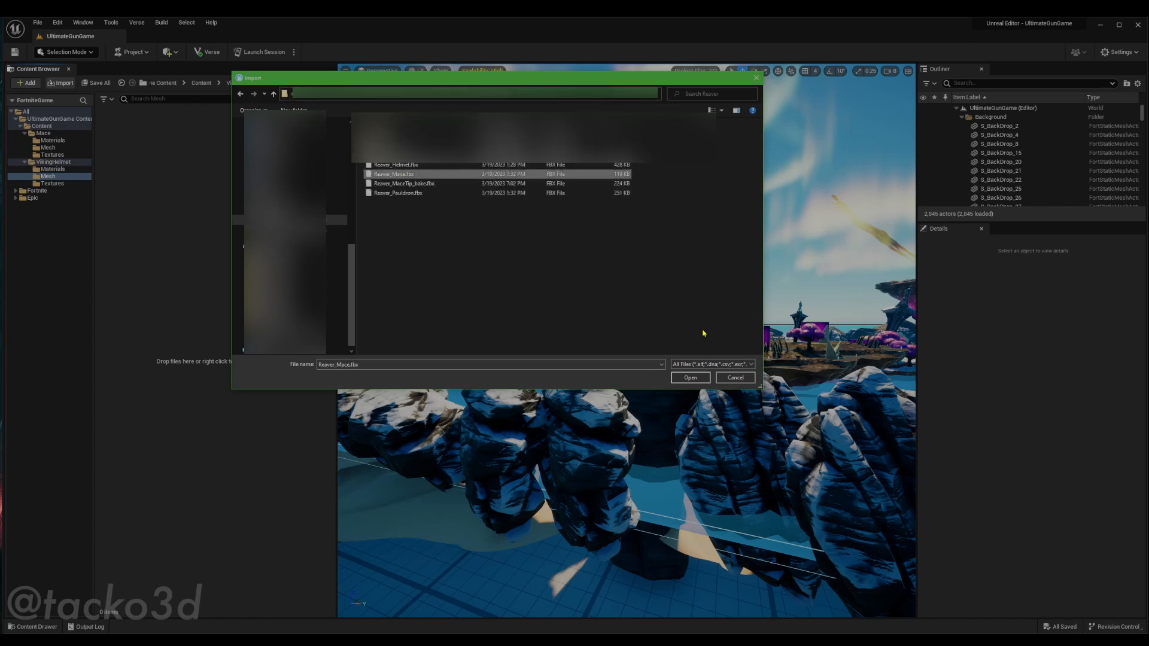
left_click(735, 378)
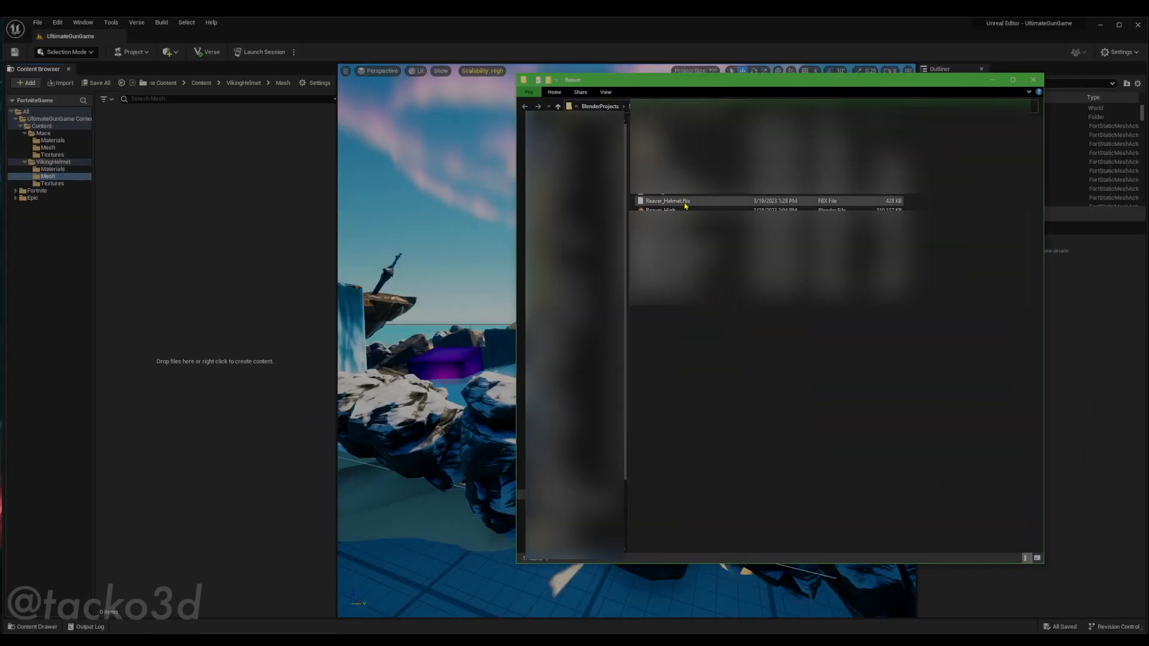
Bring Reaver_Helmet.fbx from the Reaver file folder into the empty Mesh folder to start its FBX import
left_click(673, 242)
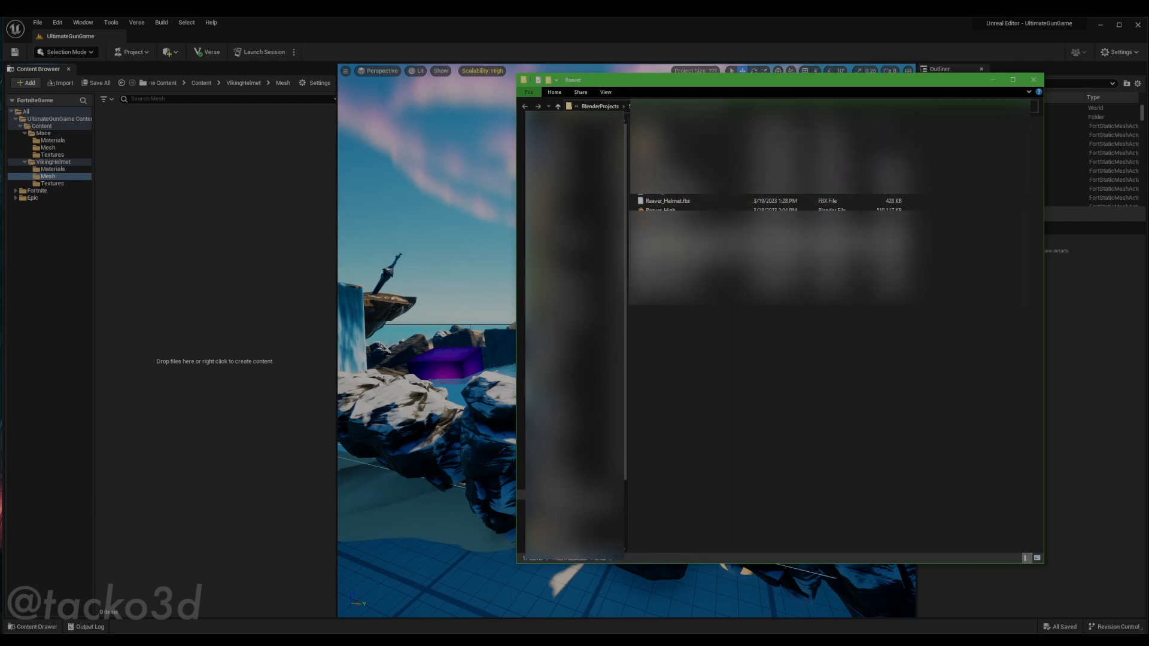
left_click(664, 204)
left_click_drag(664, 206, 146, 180)
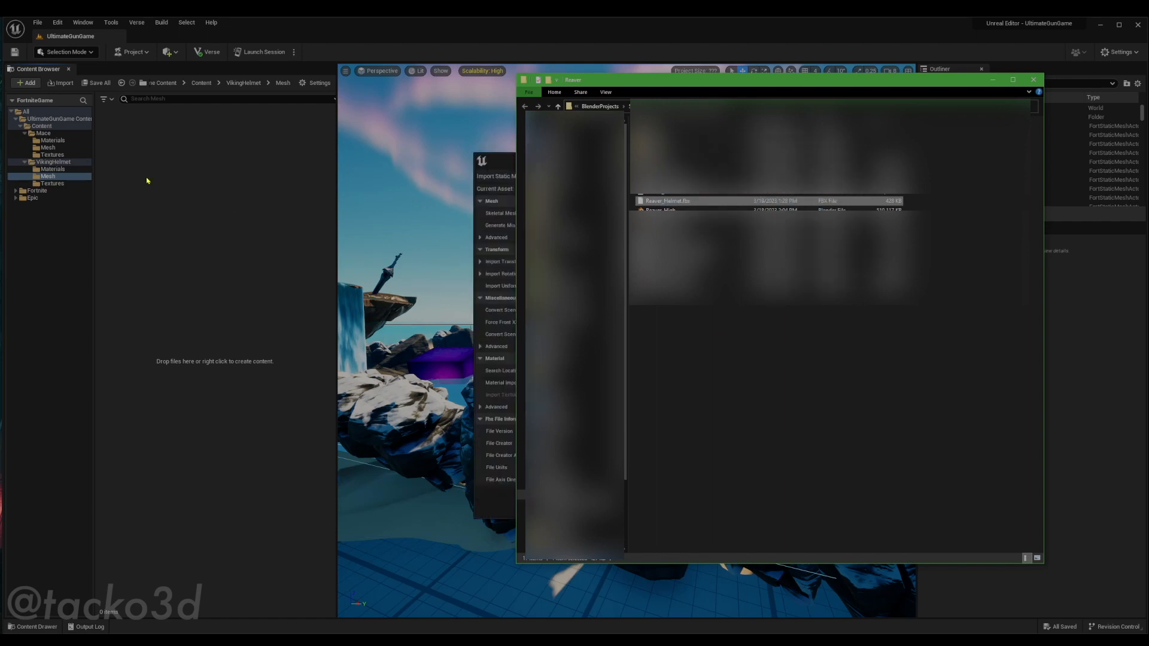
left_click_drag(594, 173, 637, 120)
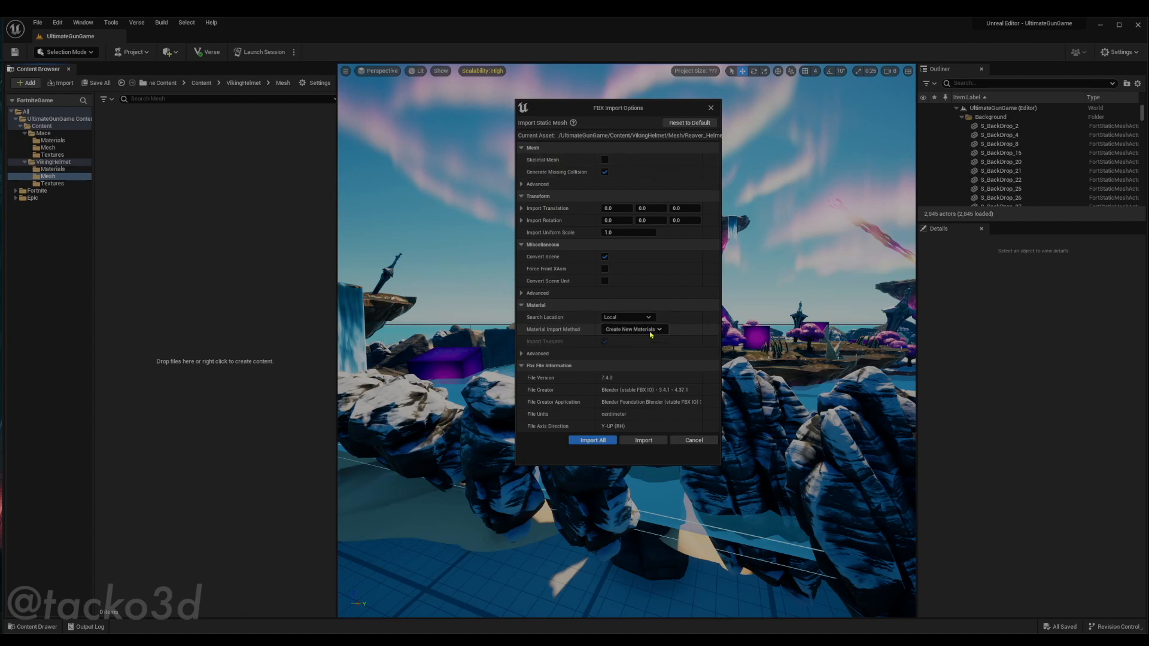
Import the whole helmet FBX with the material import method Do Not Create Material, and dock the Message Log beside the level editor
left_click(635, 329)
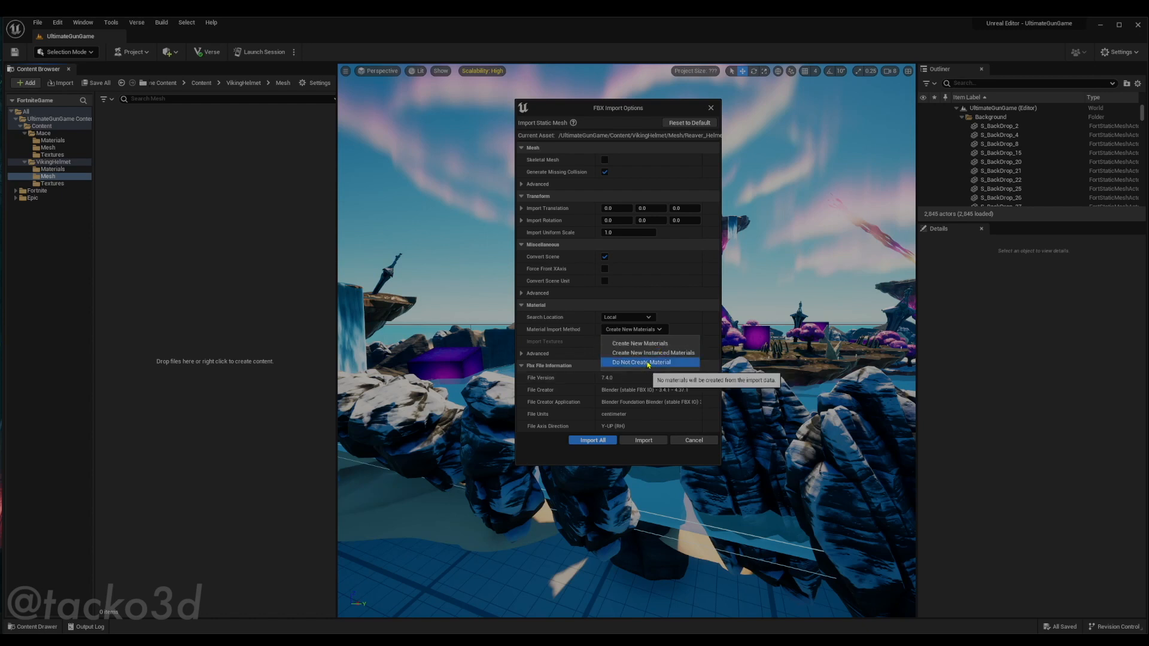
left_click(648, 362)
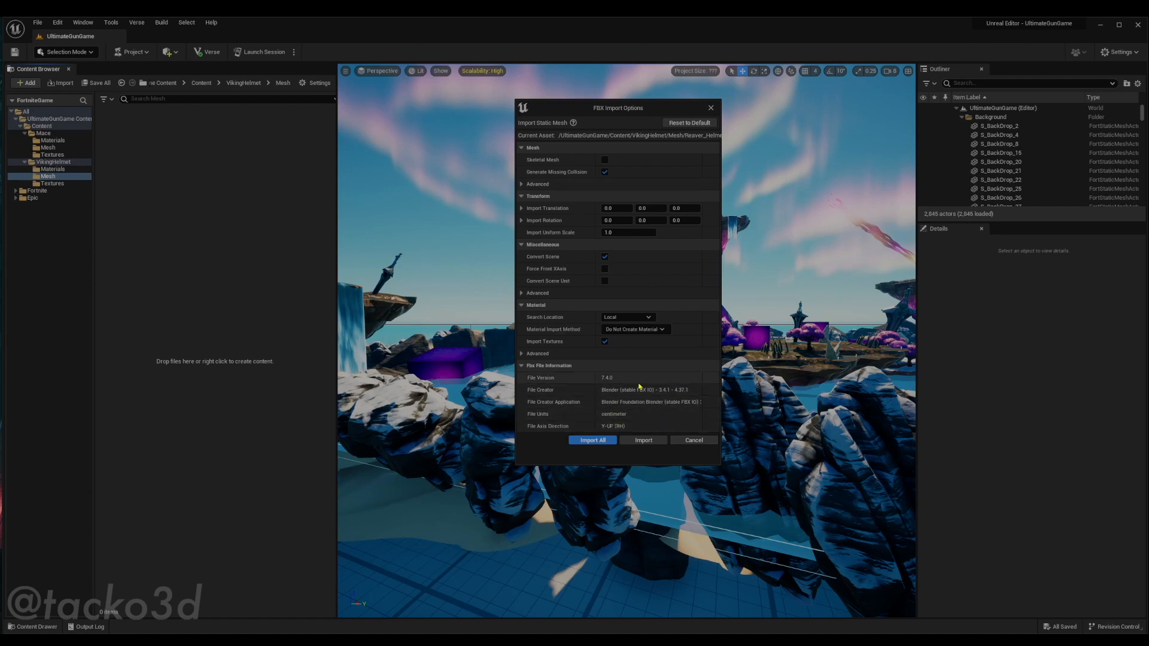
left_click(598, 440)
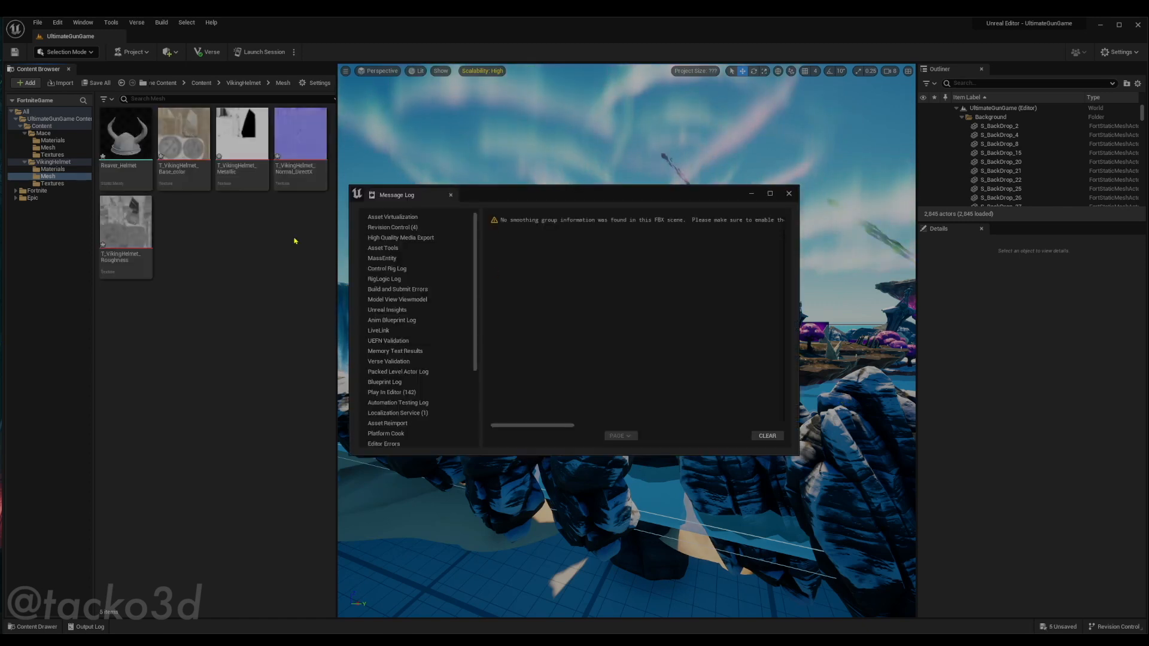
left_click_drag(397, 195, 222, 37)
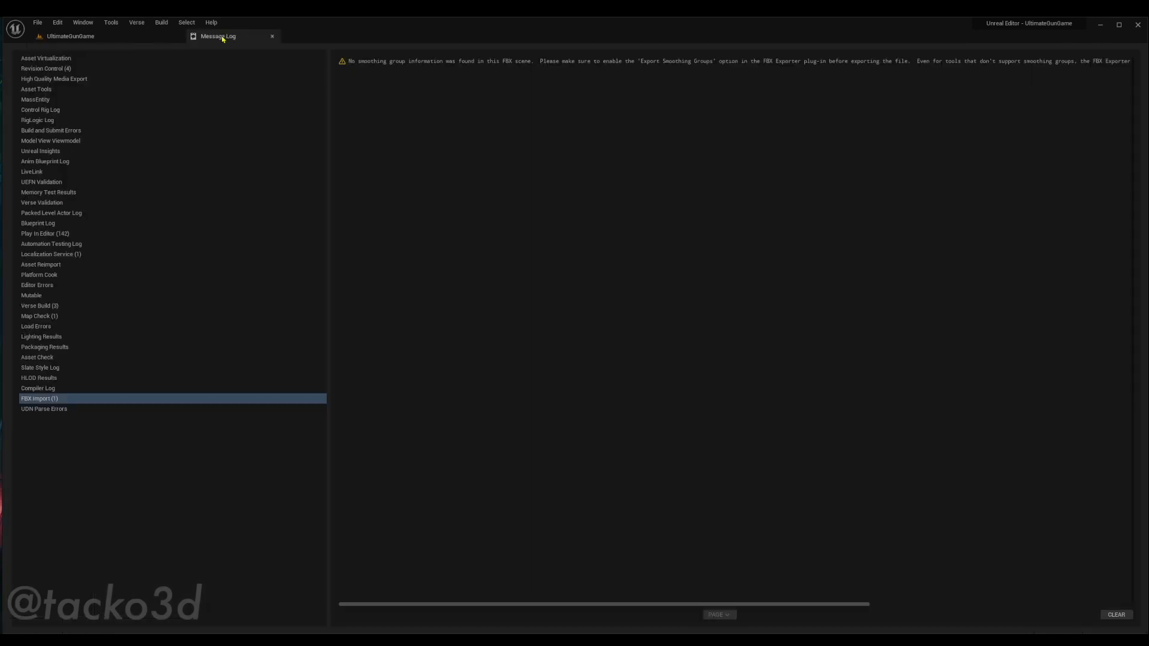
left_click(79, 40)
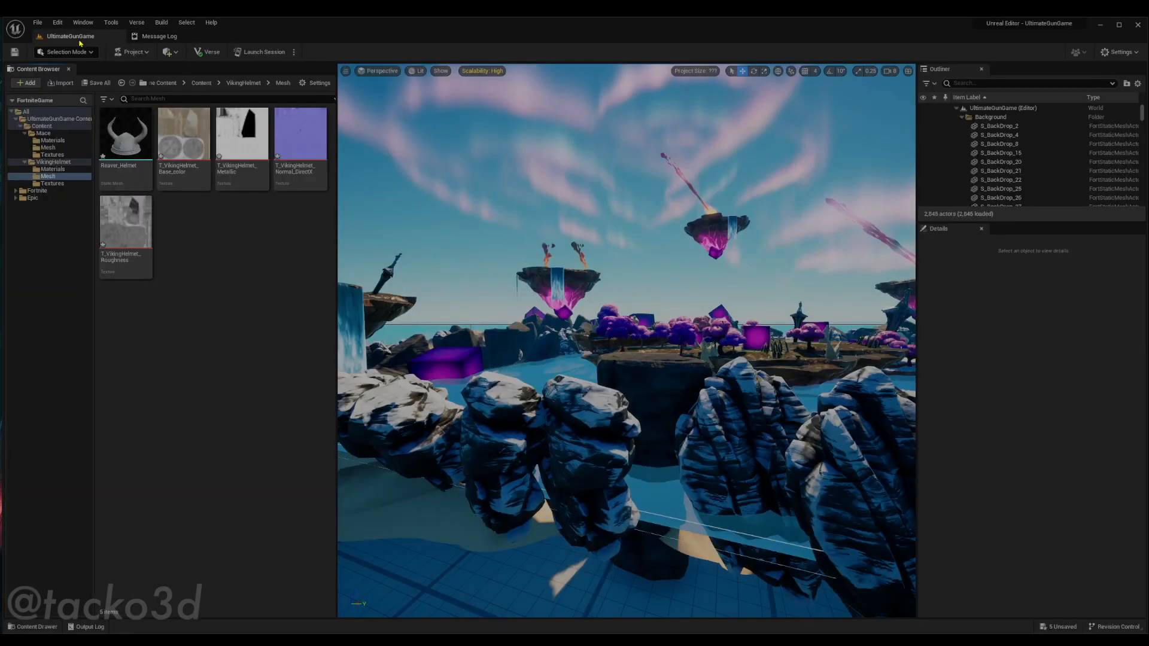
Delete the four T_VikingHelmet textures from the Mesh folder, keeping only the Reaver_Helmet mesh, and save all files
left_click(173, 180)
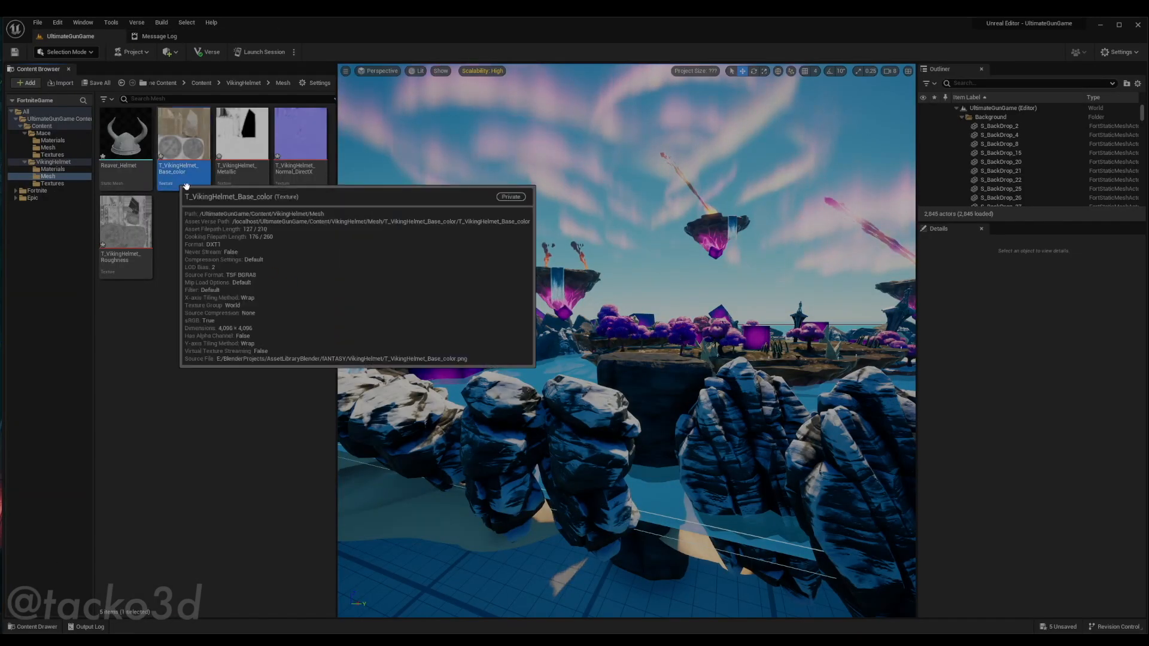
left_click(135, 230, "shift")
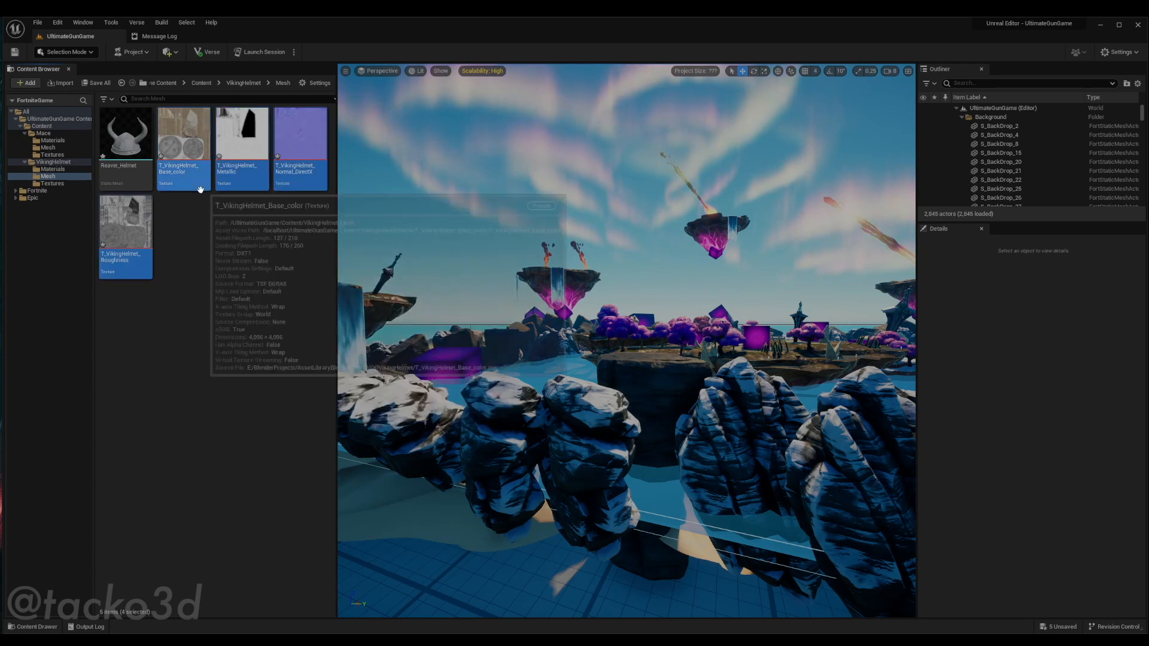
right_click(200, 190)
left_click(236, 324)
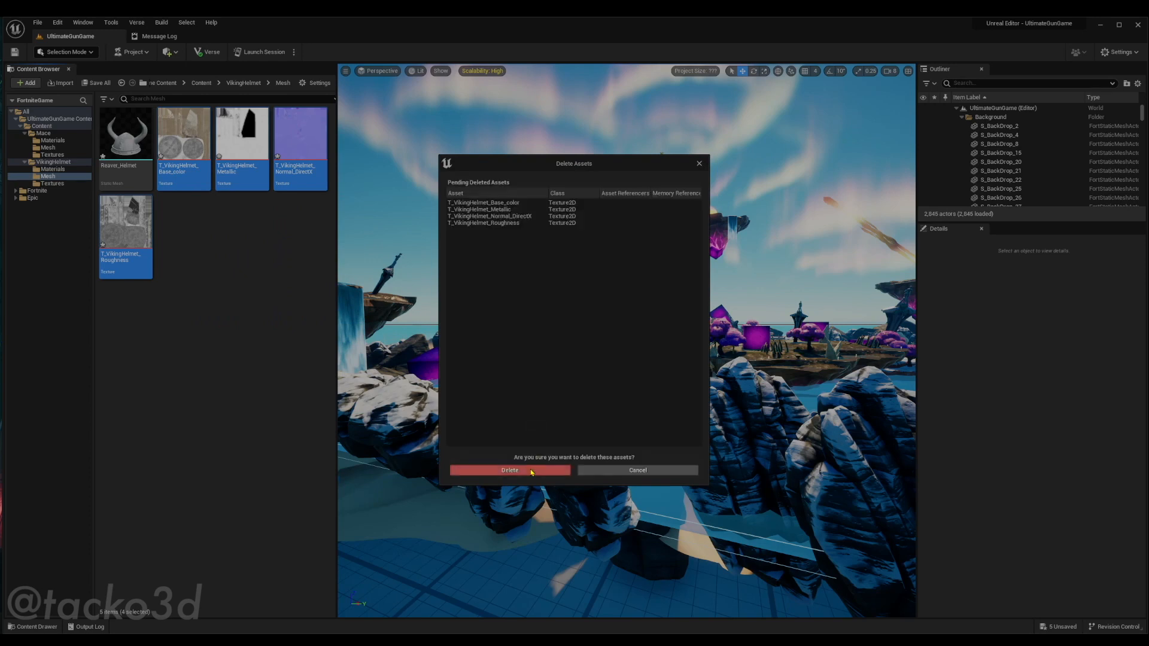
left_click(538, 471)
mouse_move(104, 160)
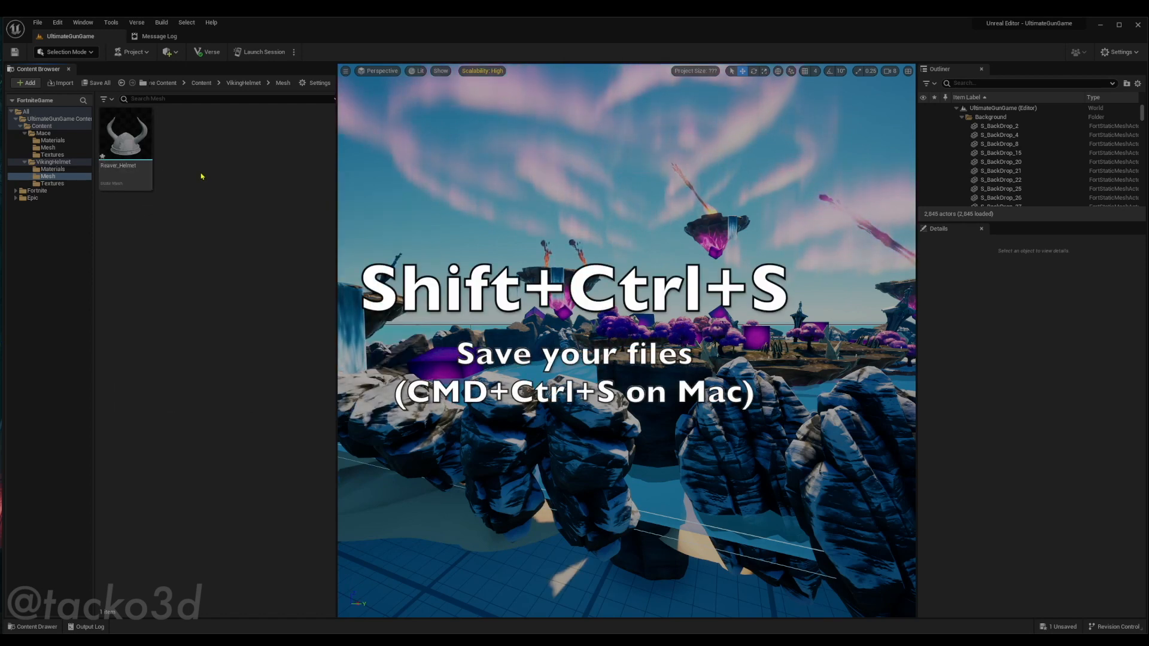
key("ctrl+shift+s")
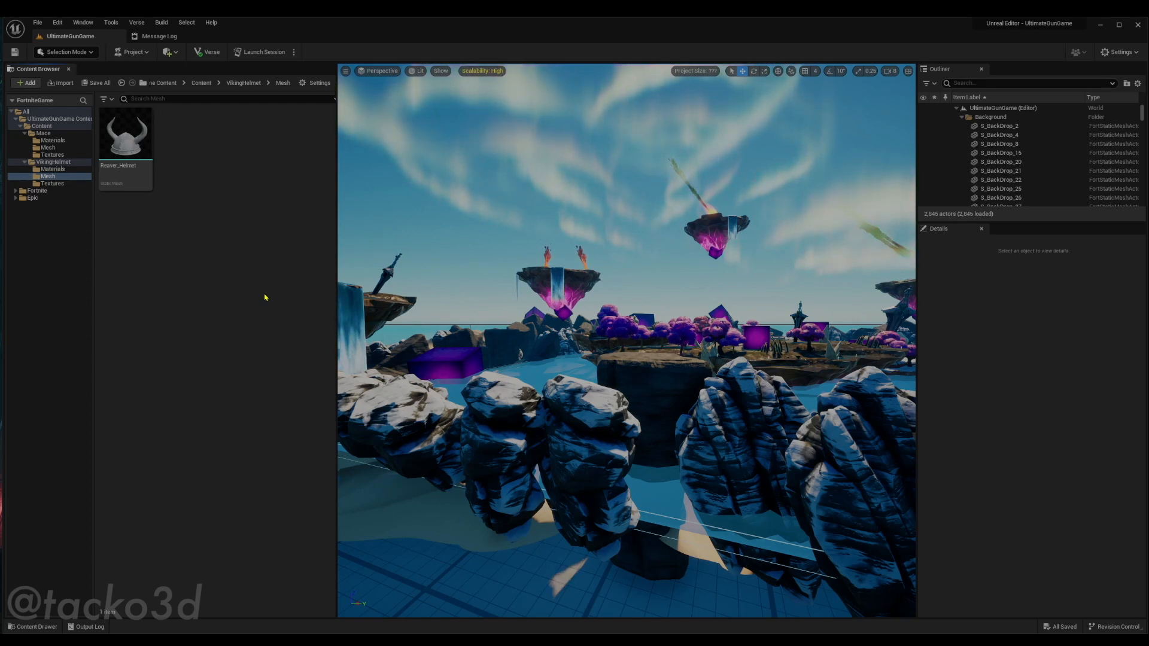
Open the Reaver_Helmet mesh, inspect its shape up close from another angle, and close the mesh editor
left_click(134, 177)
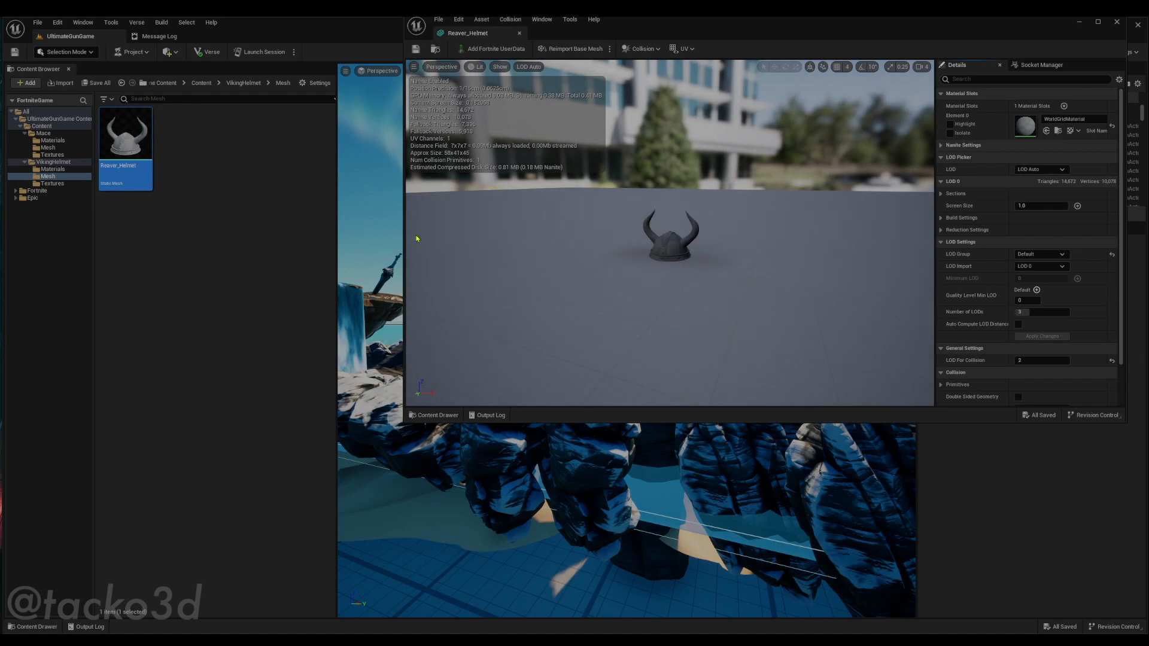
scroll(599, 270, "up", 10)
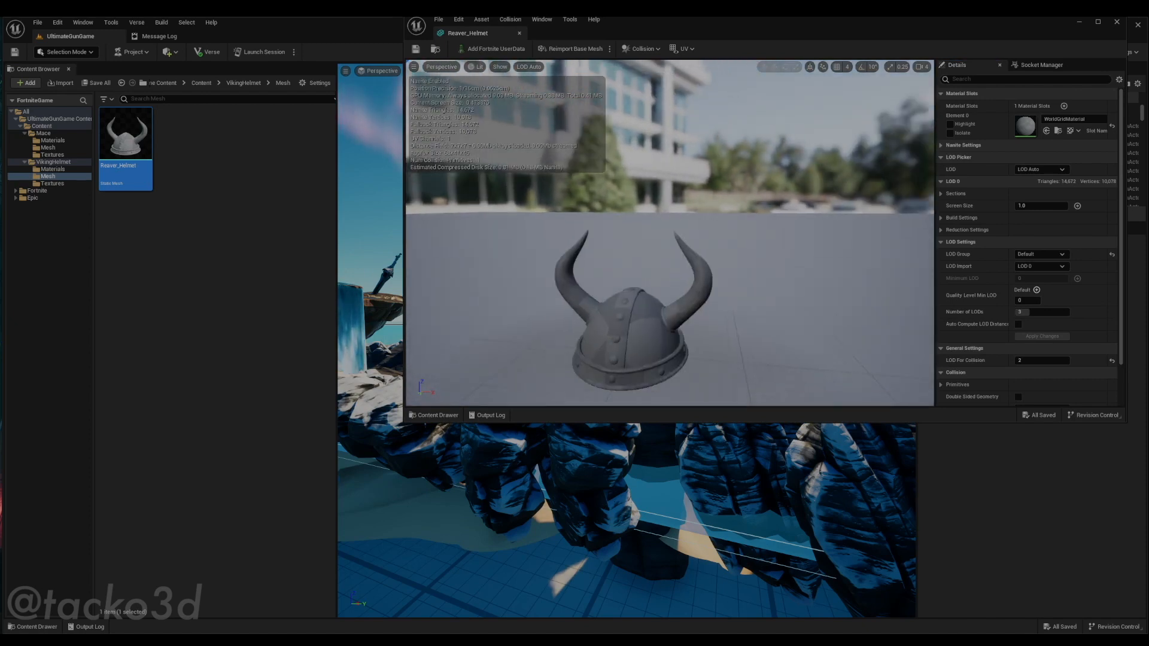
right_click_drag(600, 271, 664, 288)
key("f")
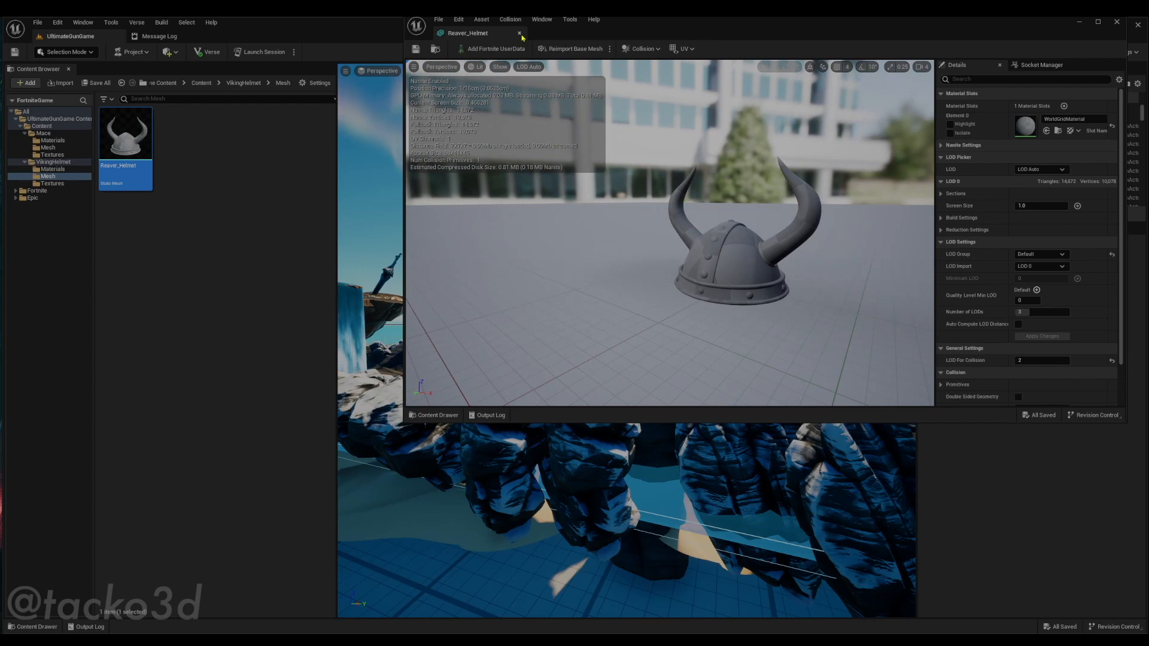
left_click(520, 34)
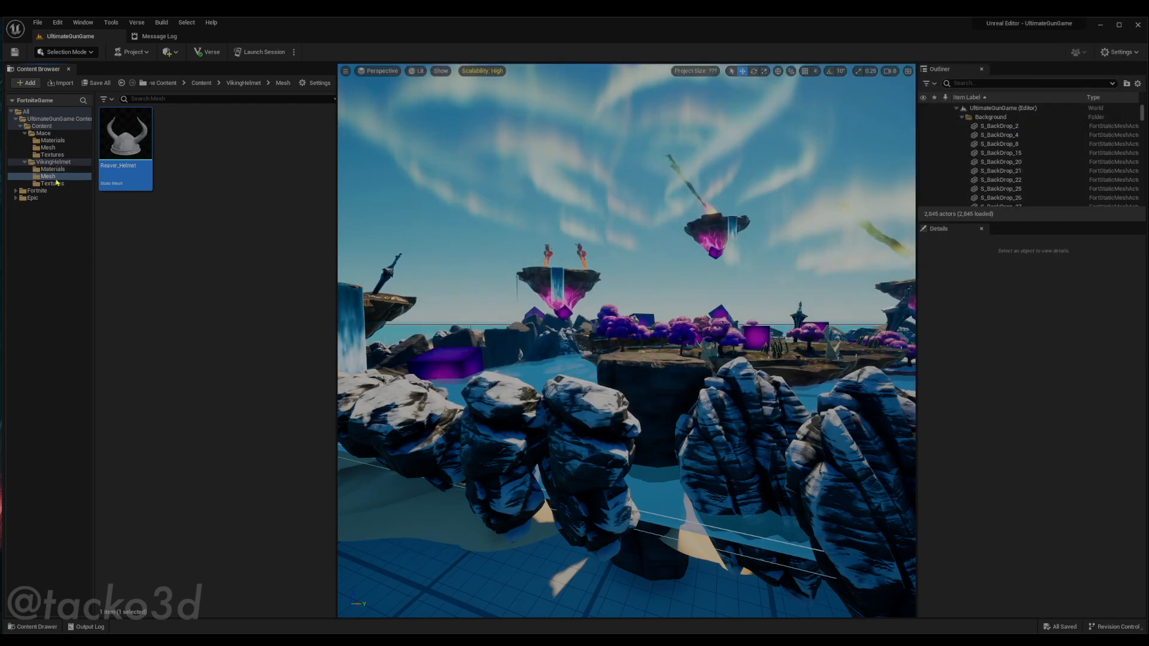
Open VikingHelmet's Textures folder and switch to the File Explorer window holding the helmet's texture images
left_click(54, 184)
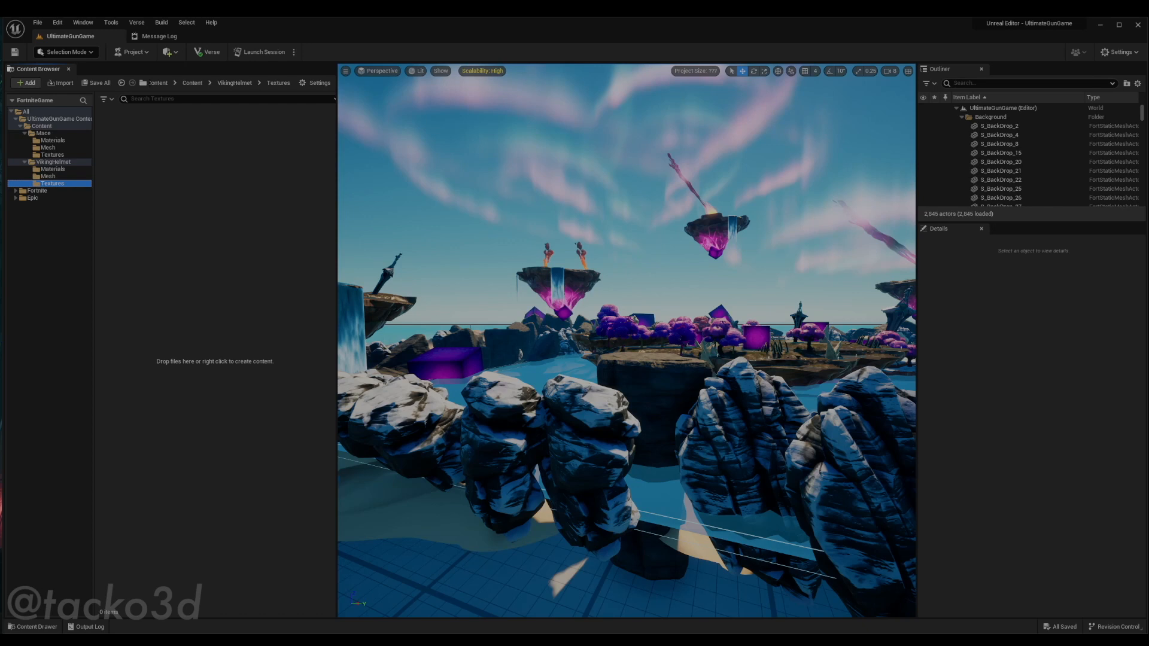
key("alt+Tab")
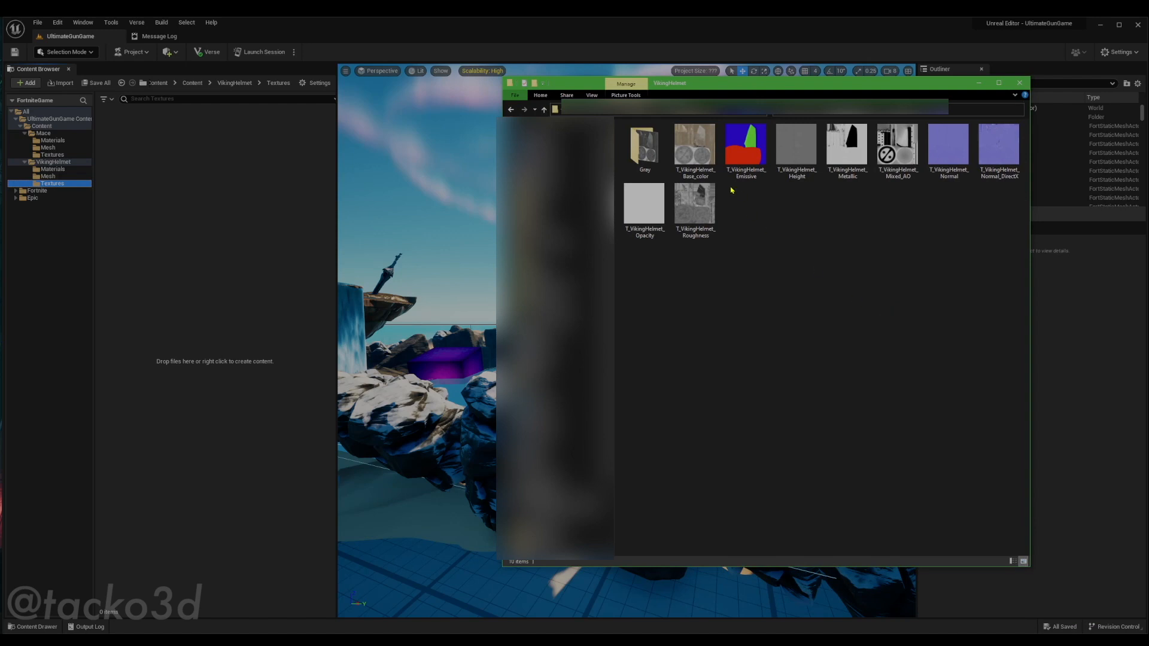
Rename the T_VikingHelmet_Emissive image file as T_VikingHelmet_Mask
left_click(745, 147)
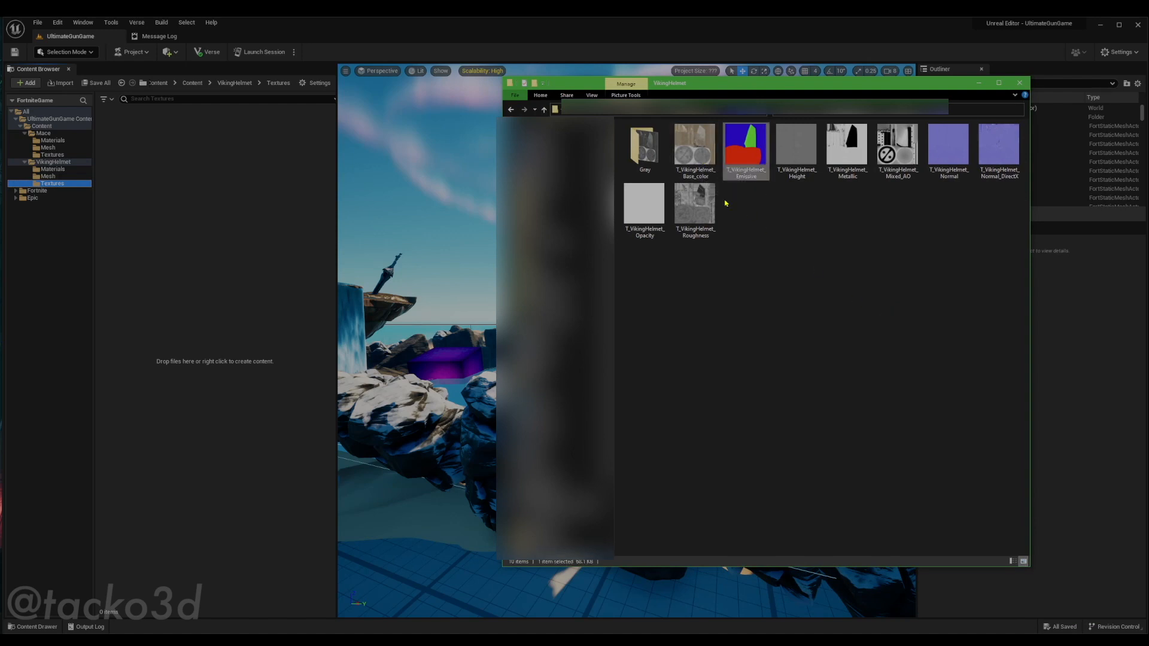
left_click(701, 221, "shift")
left_click(756, 161)
right_click(758, 164)
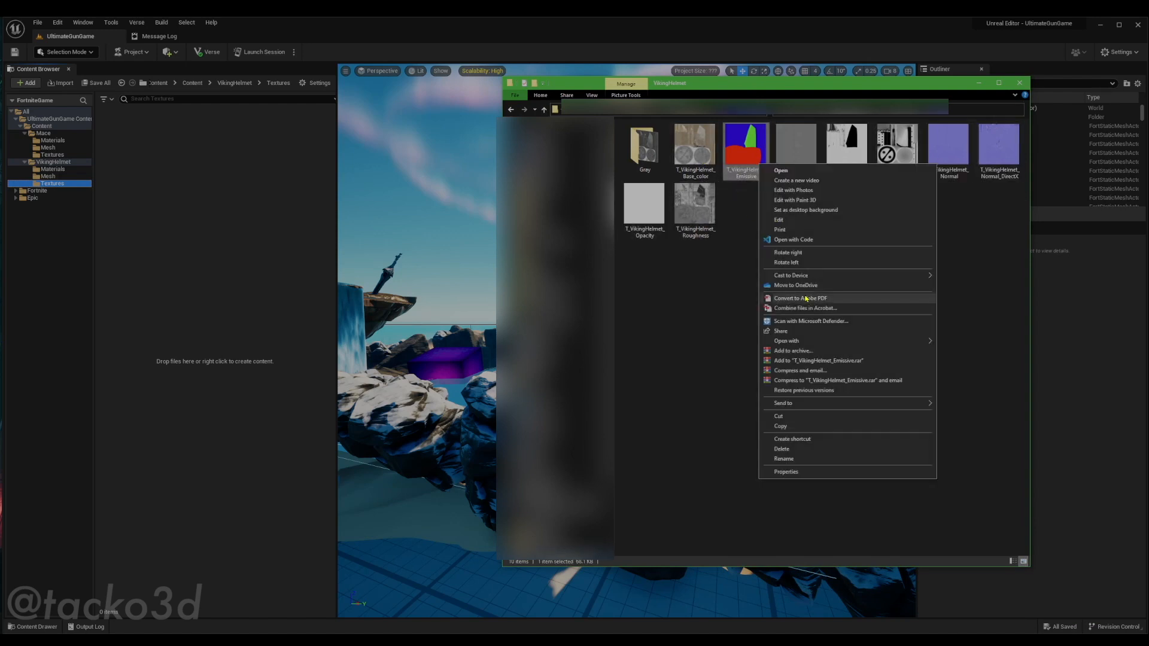
left_click(793, 460)
key("Escape")
key("BackSpace")
key("BackSpace")
key("BackSpace")
key("BackSpace")
key("BackSpace")
key("BackSpace")
key("BackSpace")
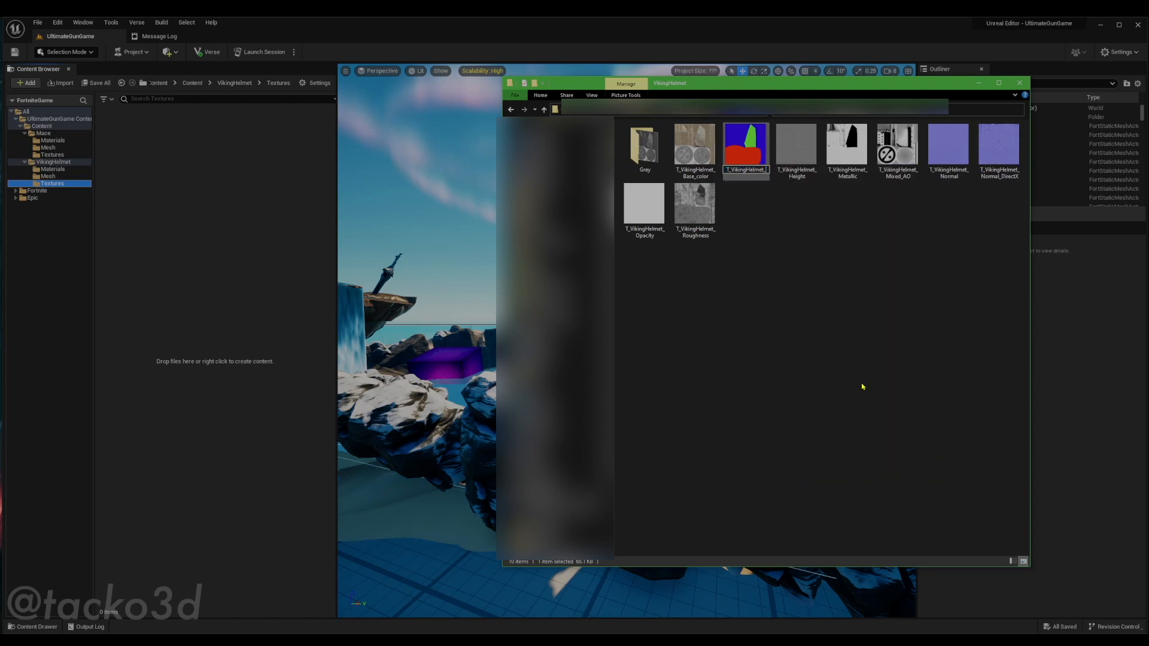
key("Return")
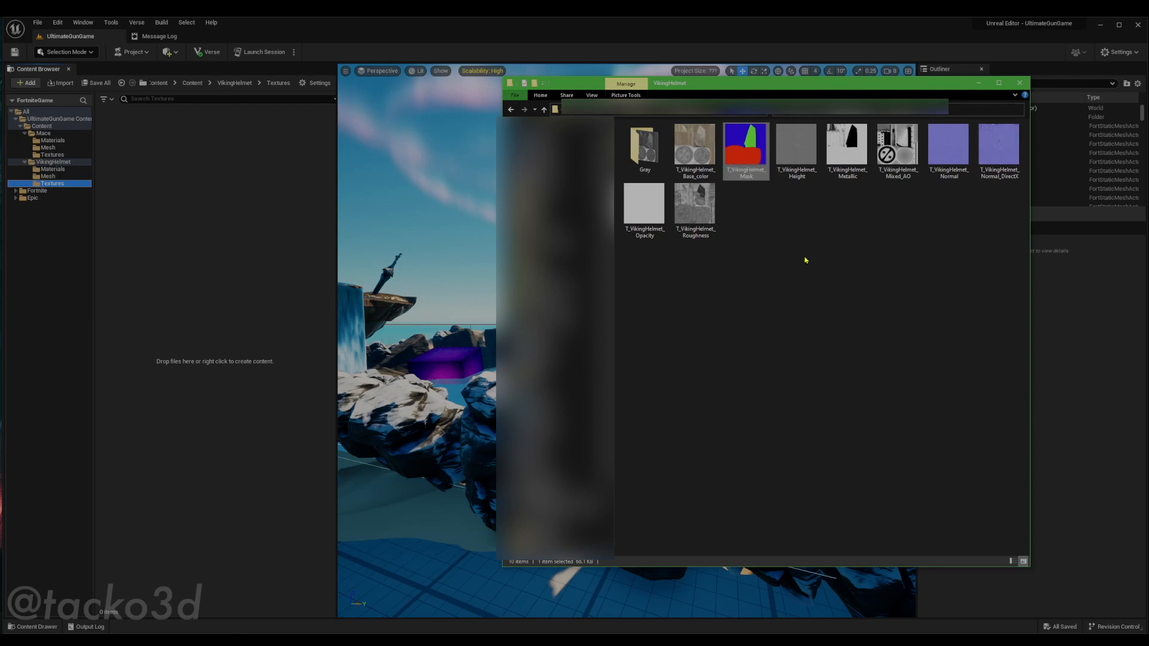
Import all T_VikingHelmet texture images except Height and the plain Normal into the Textures folder, and close the file window
left_click(694, 146)
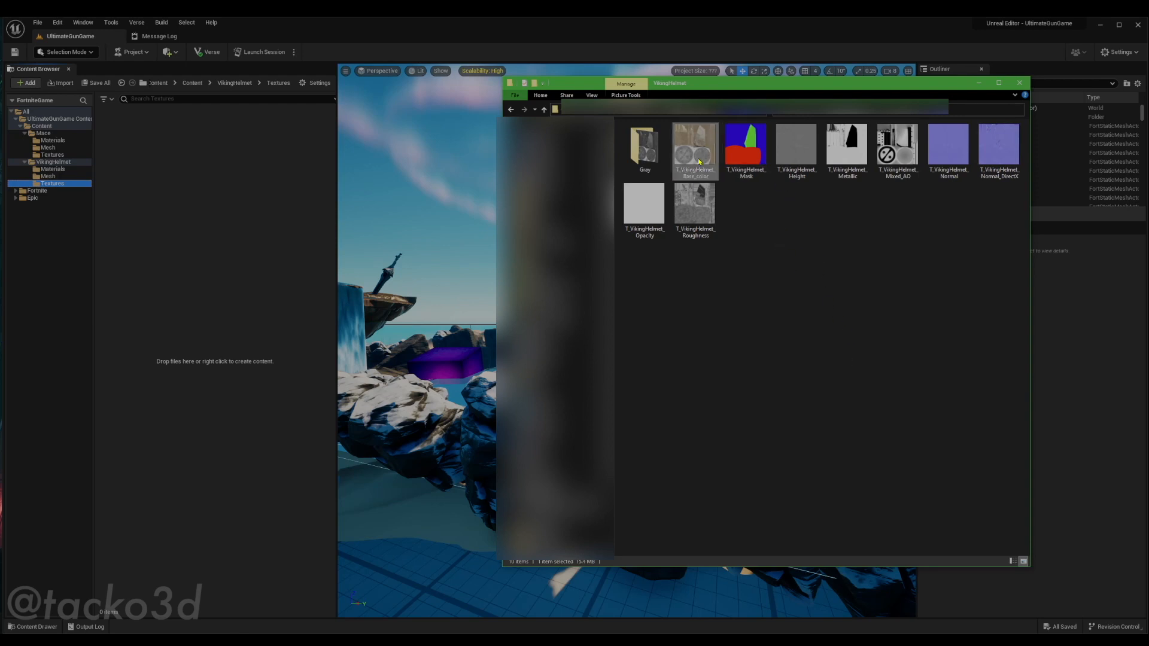
left_click(694, 210, "shift")
left_click_drag(690, 166, 713, 183)
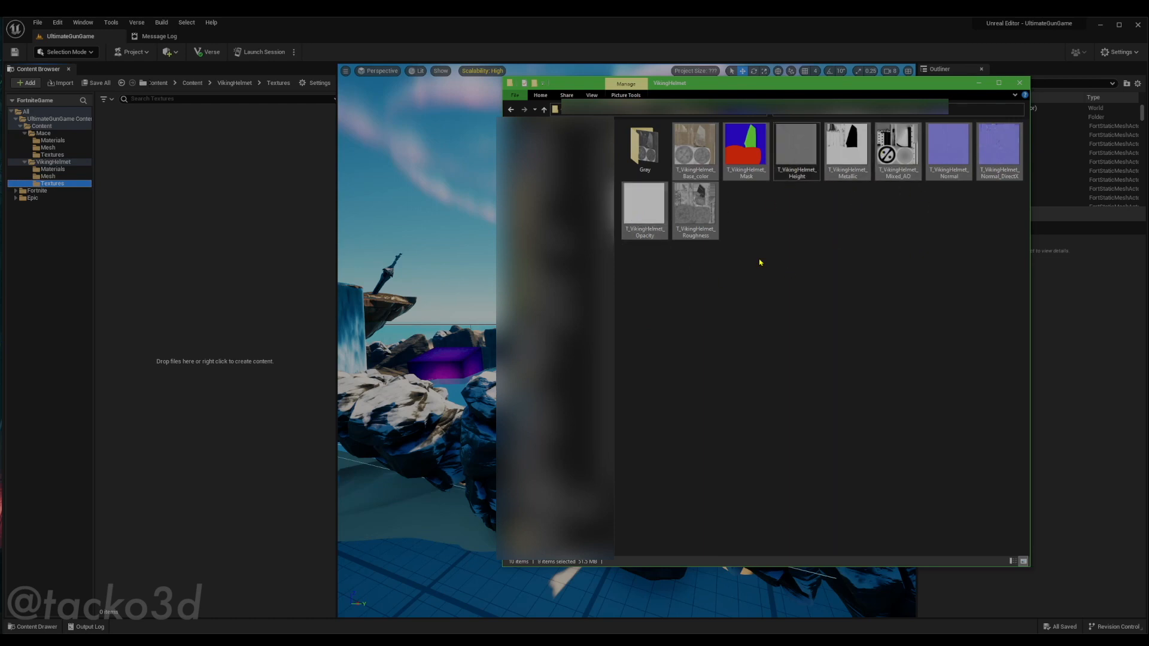
left_click(951, 180, "ctrl")
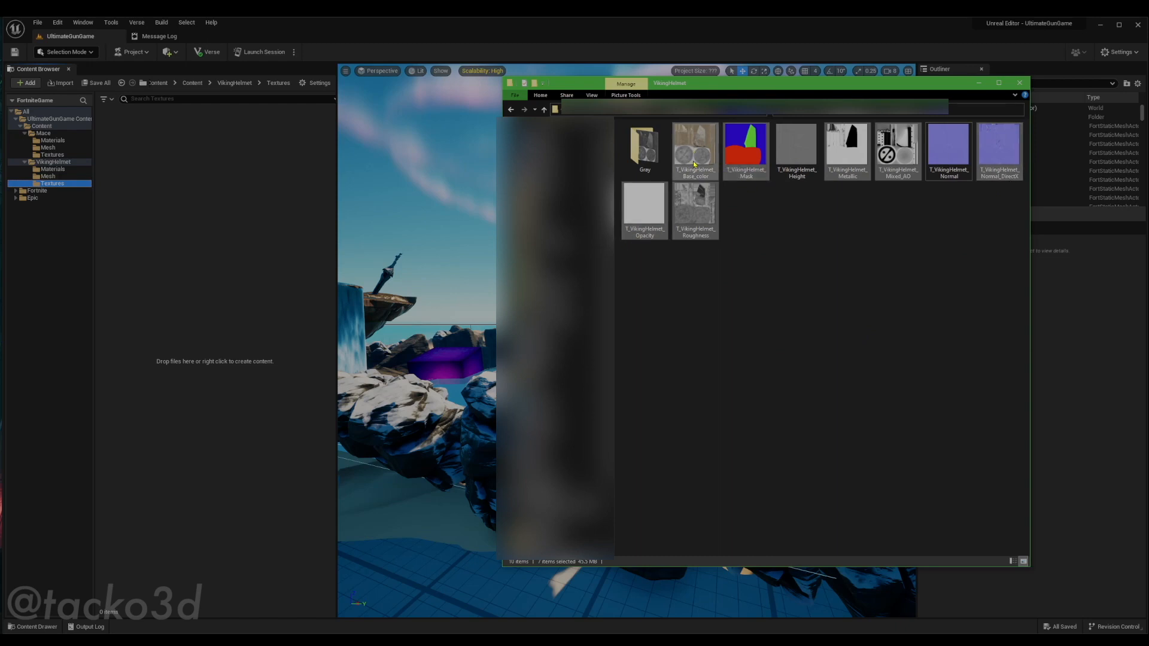
left_click_drag(693, 164, 250, 240)
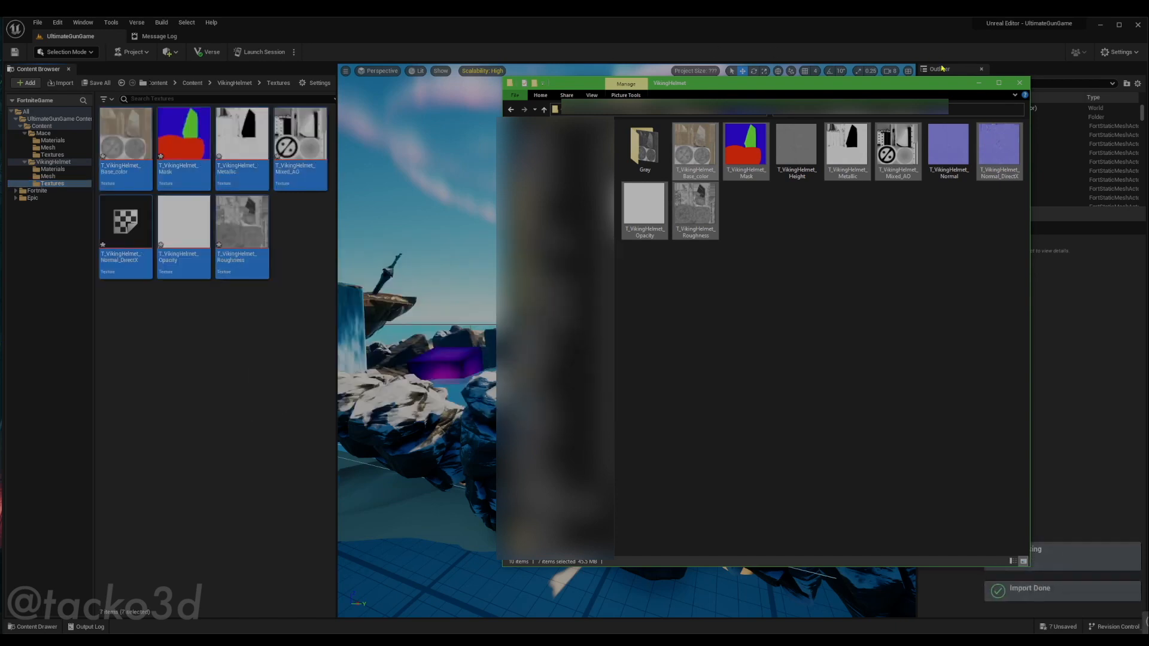
left_click(1020, 83)
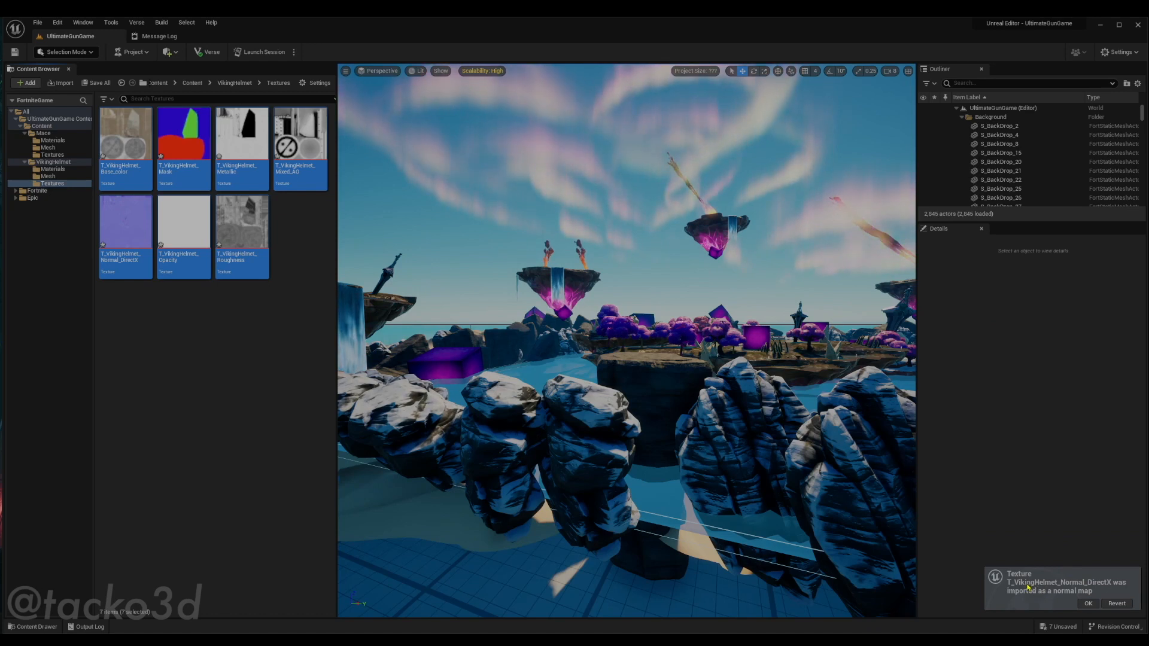
Accept T_VikingHelmet_Normal_DirectX as a normal map and save all the imported textures
left_click(1088, 603)
left_click(288, 376)
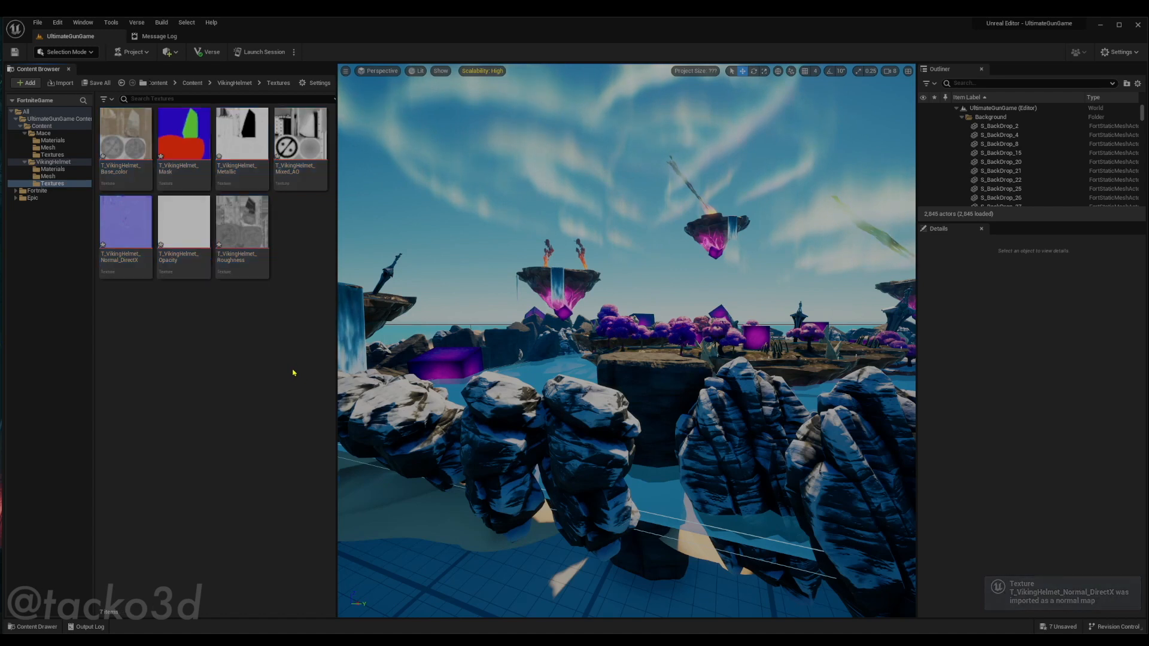
key("ctrl+s")
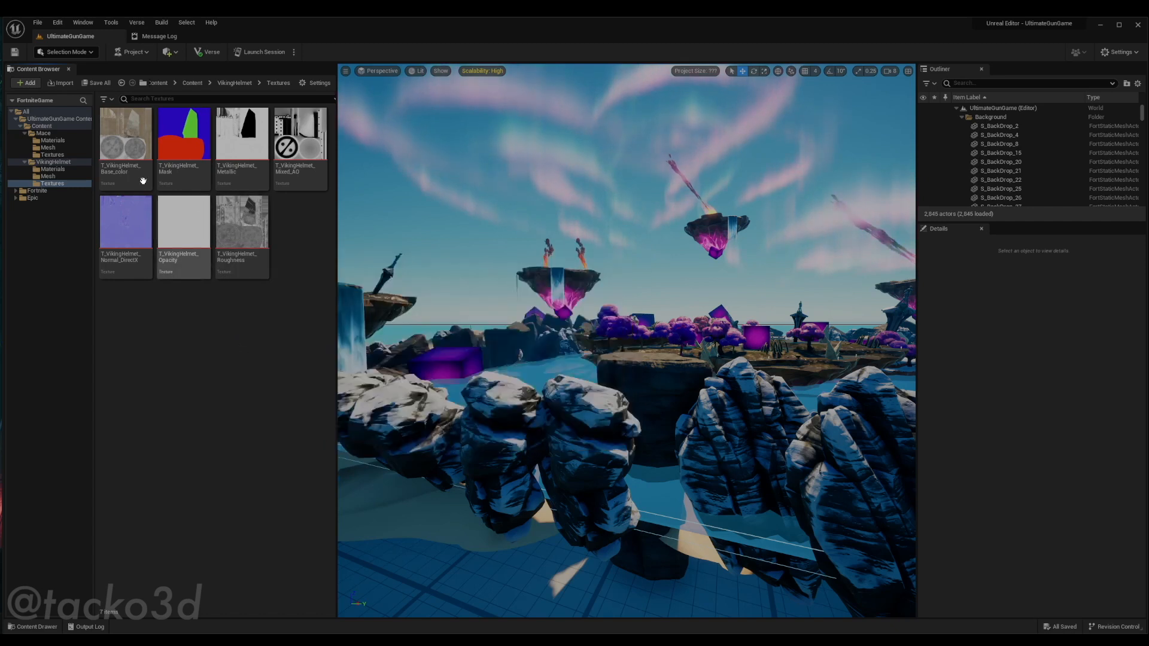
Open the base color, metallic, mixed AO, roughness, opacity and DirectX normal textures, inspect them, and close the texture editor
double_click(126, 140)
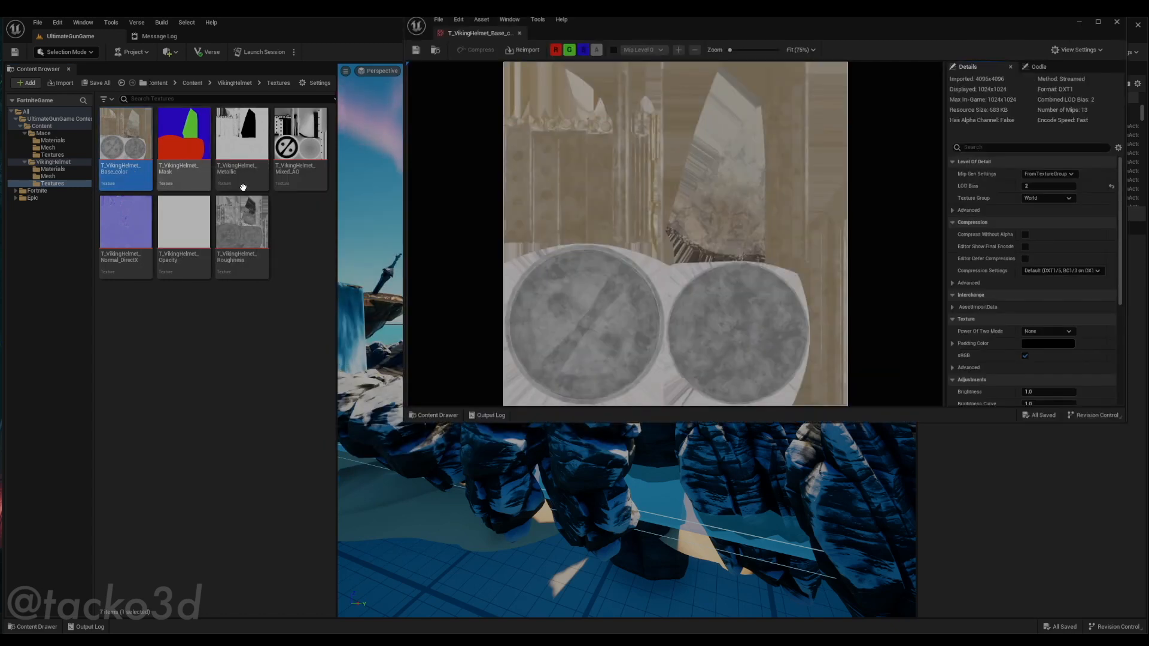
double_click(241, 141)
double_click(299, 140)
double_click(218, 254)
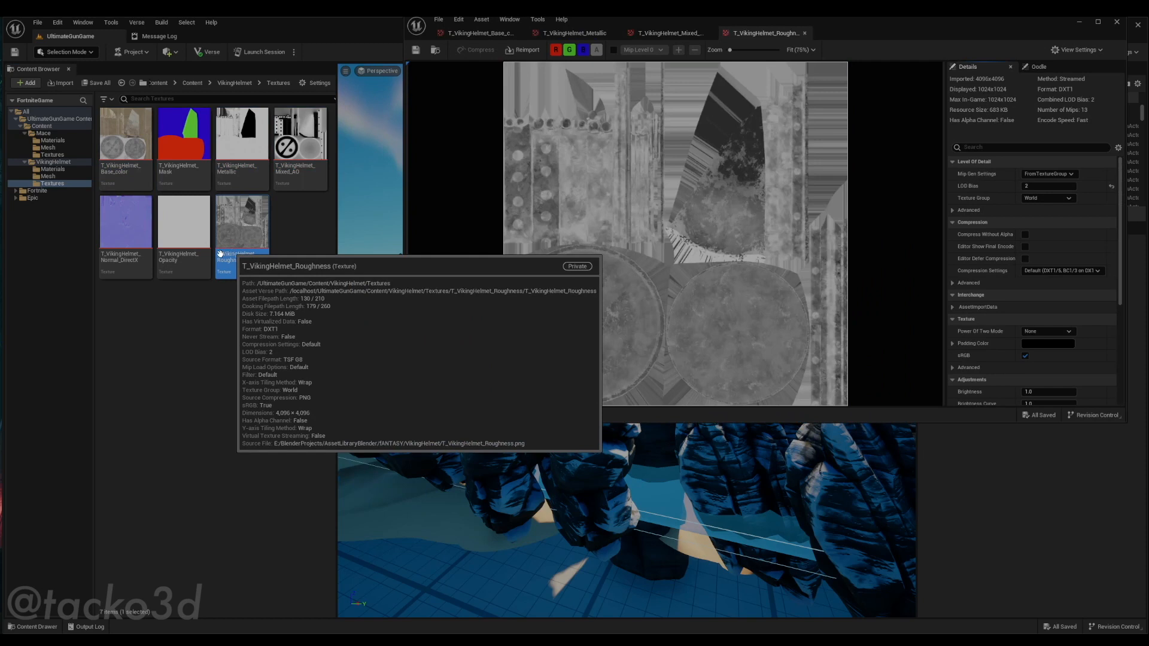
double_click(179, 245)
left_click(154, 249)
double_click(153, 249)
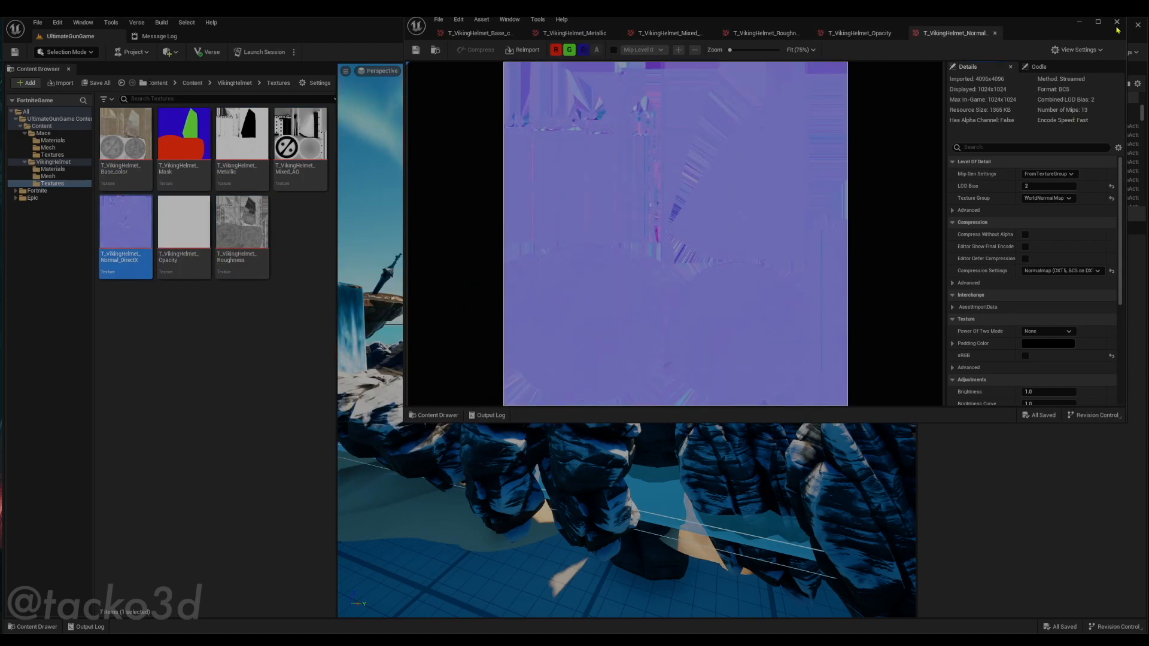
left_click(1117, 24)
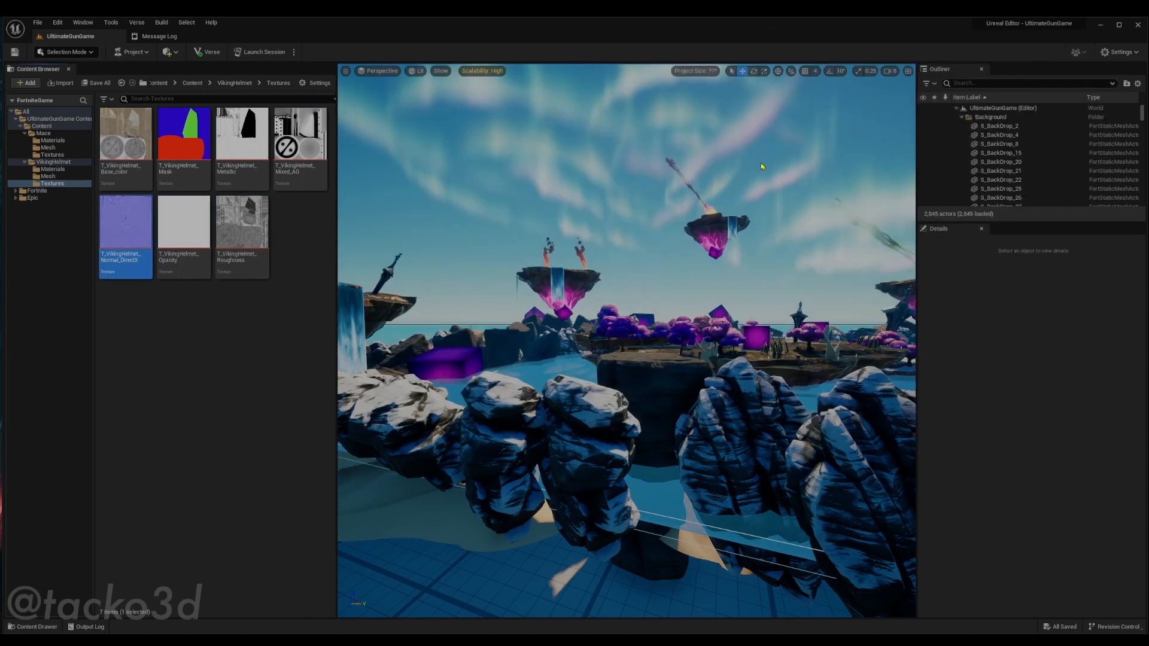
Open the Materials folder inside VikingHelmet
left_click(55, 169)
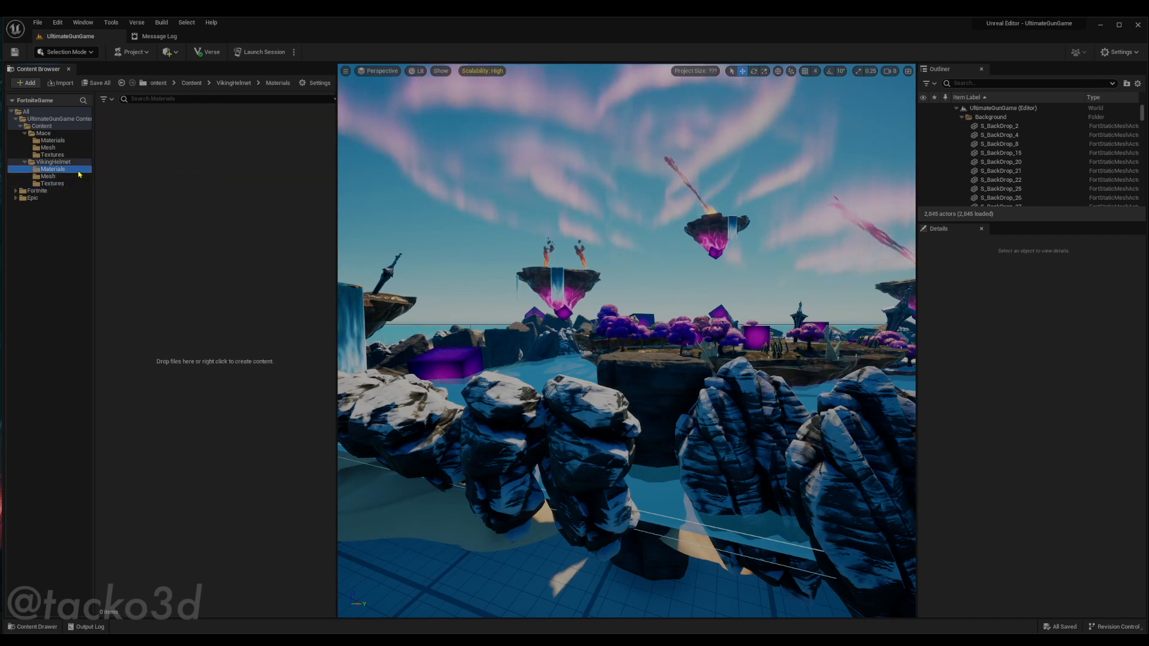
left_click(57, 162)
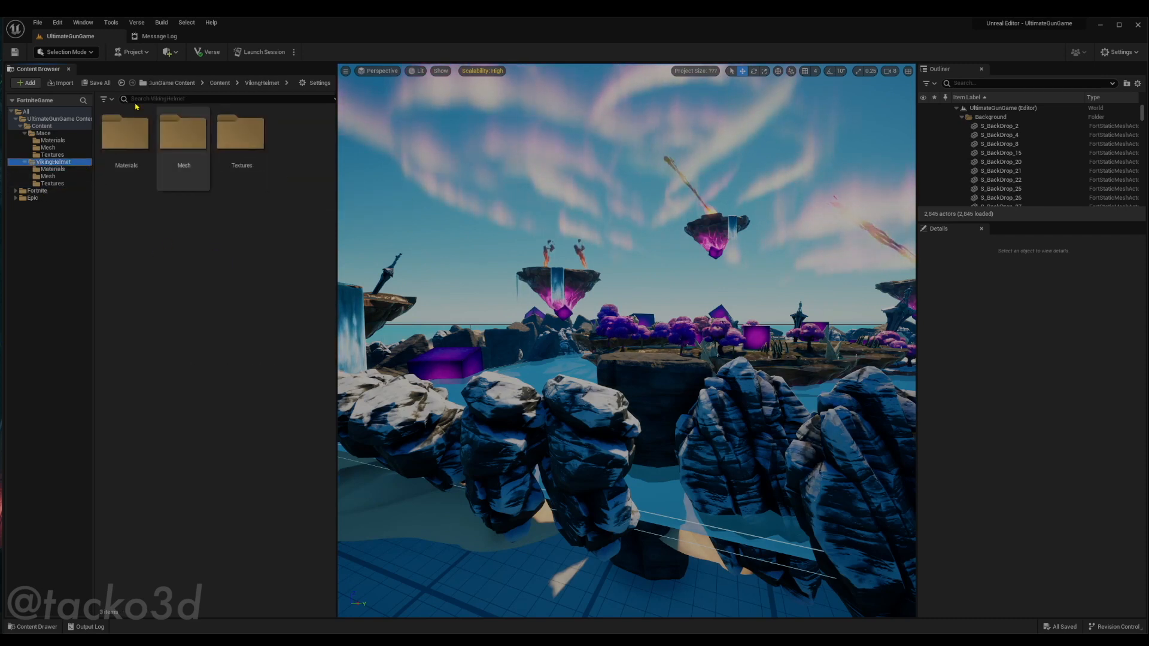
double_click(127, 134)
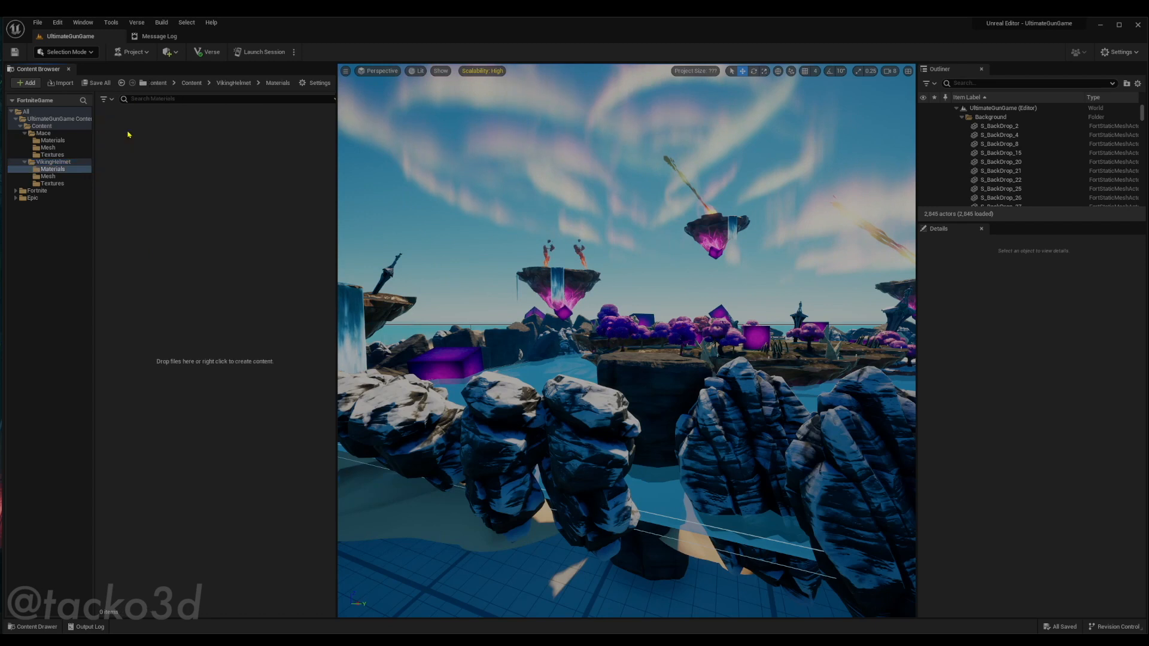
right_click(237, 219)
left_click(237, 219)
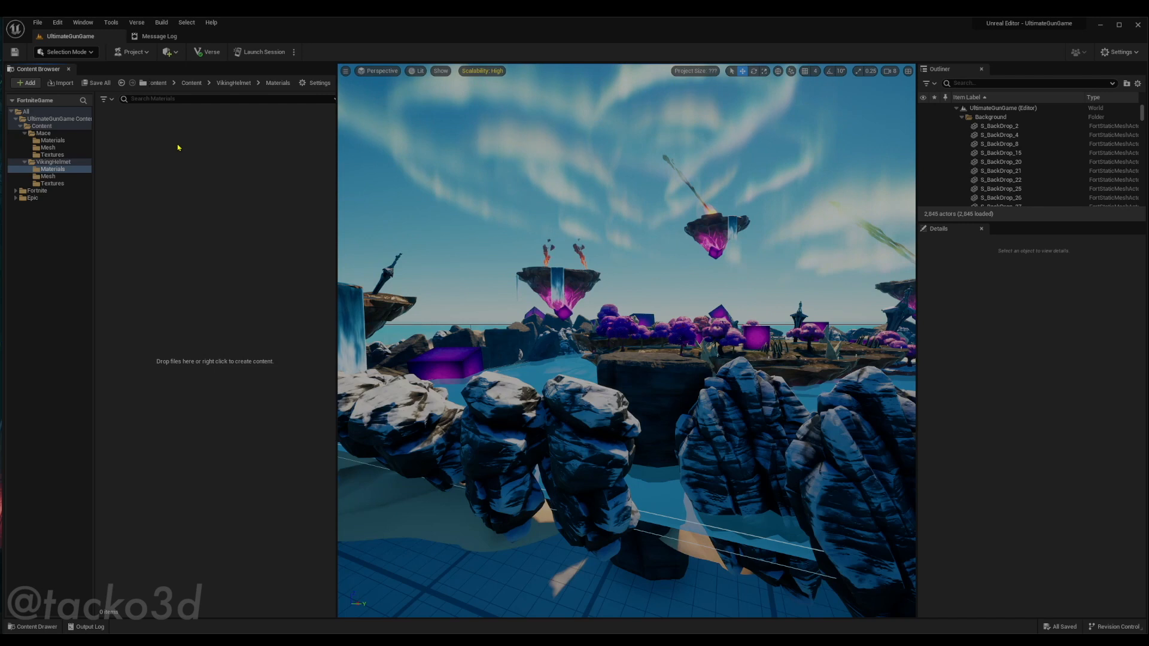
right_click(205, 180)
left_click(100, 182)
Create a material named M_BaseMaterial_Parent in the Materials folder and save it
right_click(233, 287)
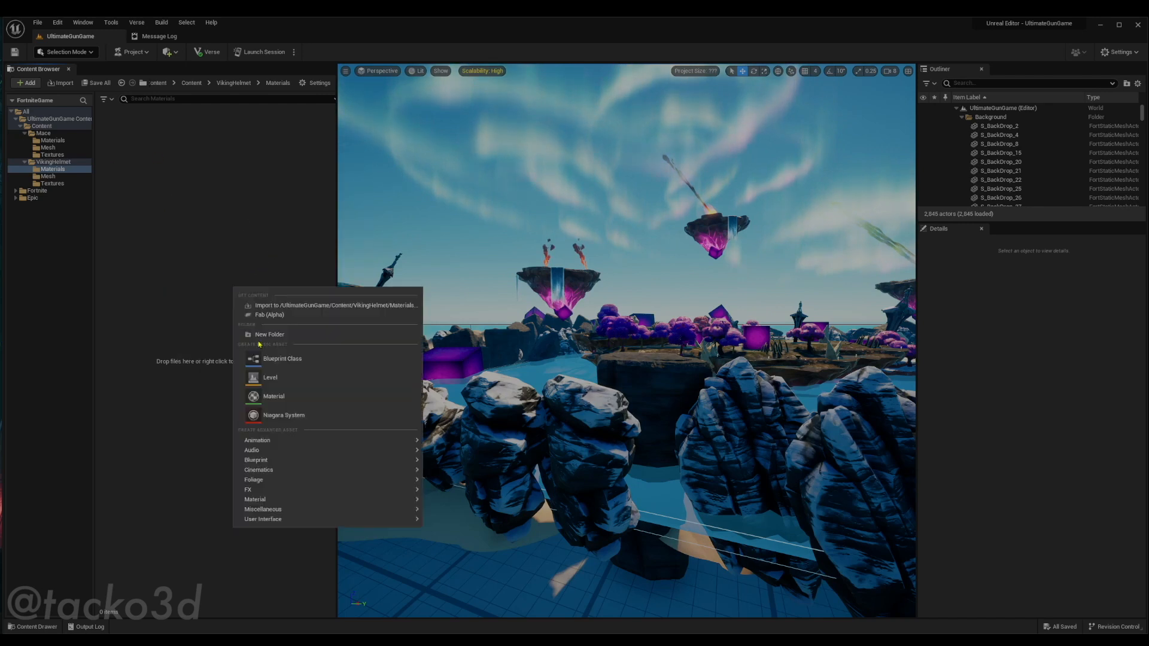
left_click(253, 396)
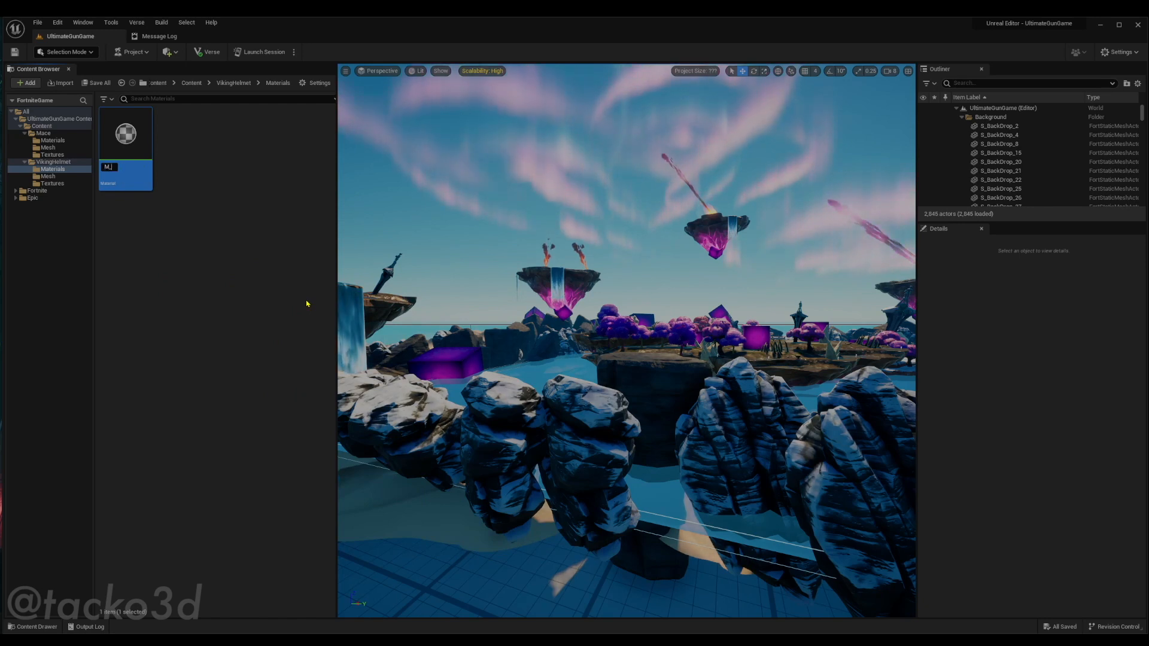
type("M_BaseMaterail")
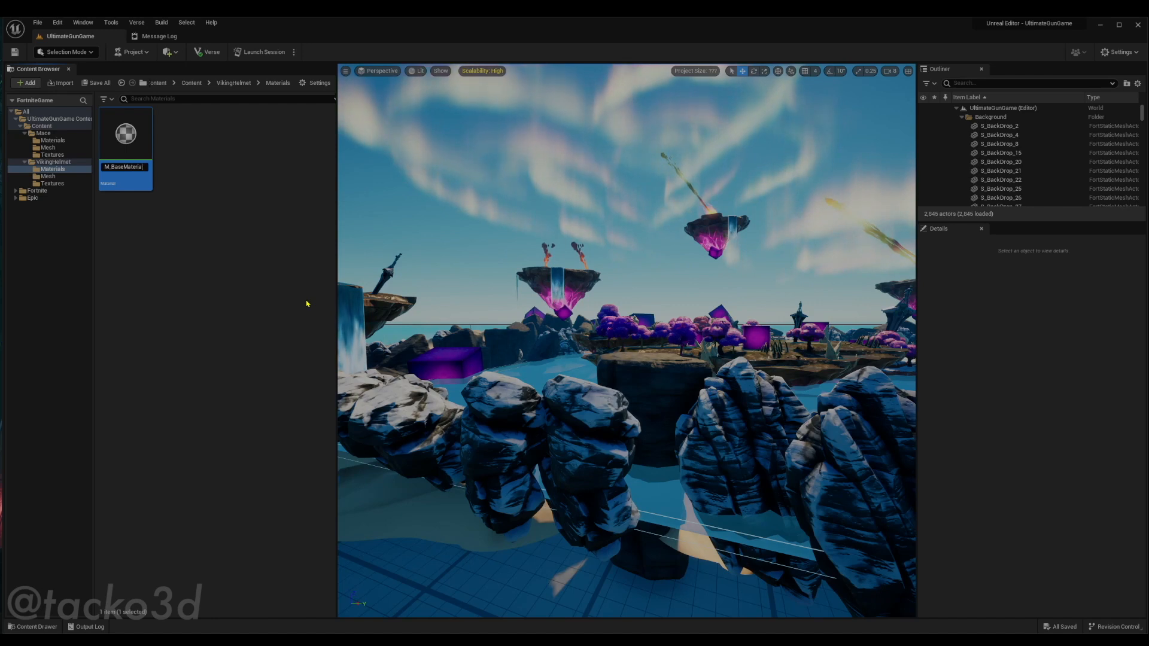
type("_Parent")
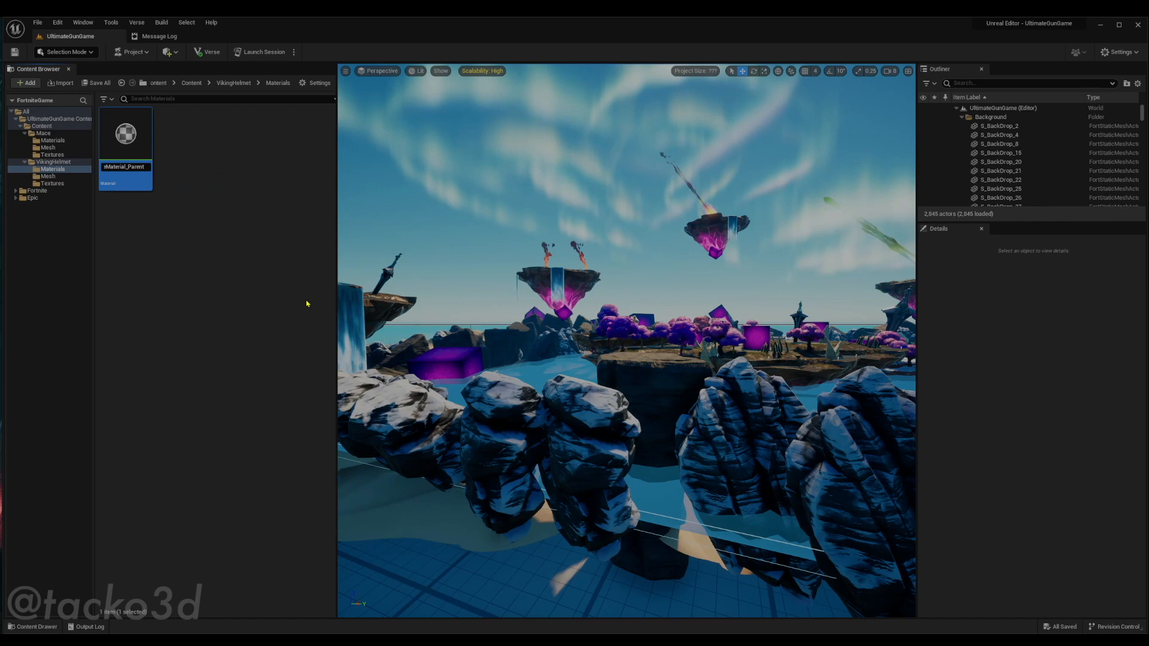
left_click(159, 196)
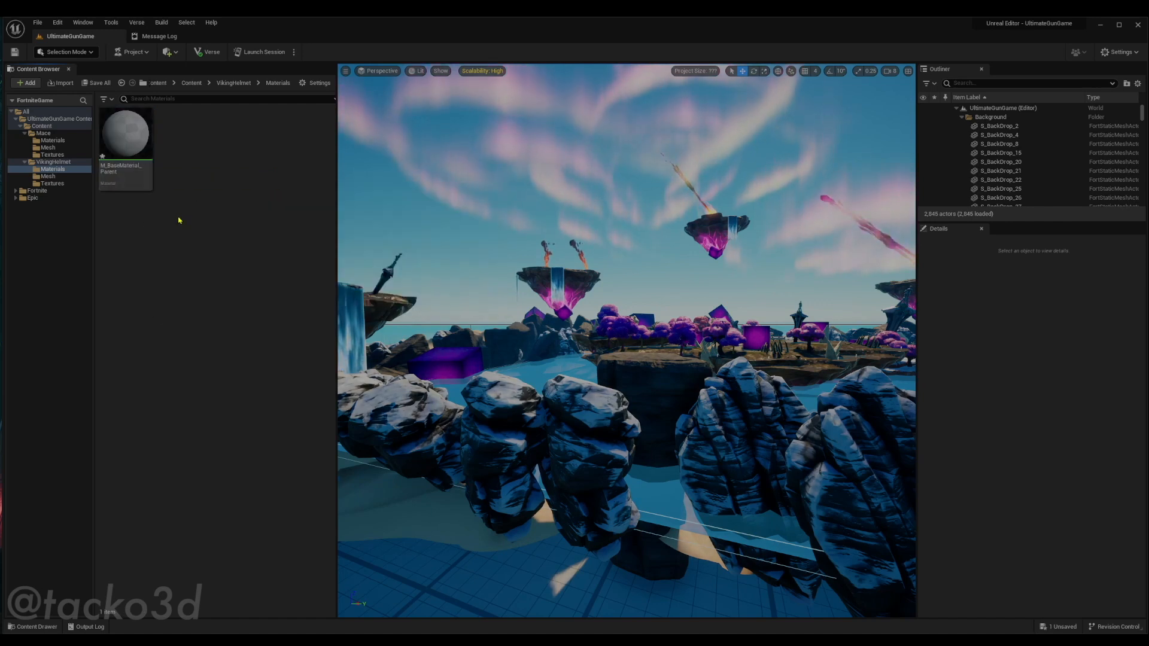
mouse_move(128, 168)
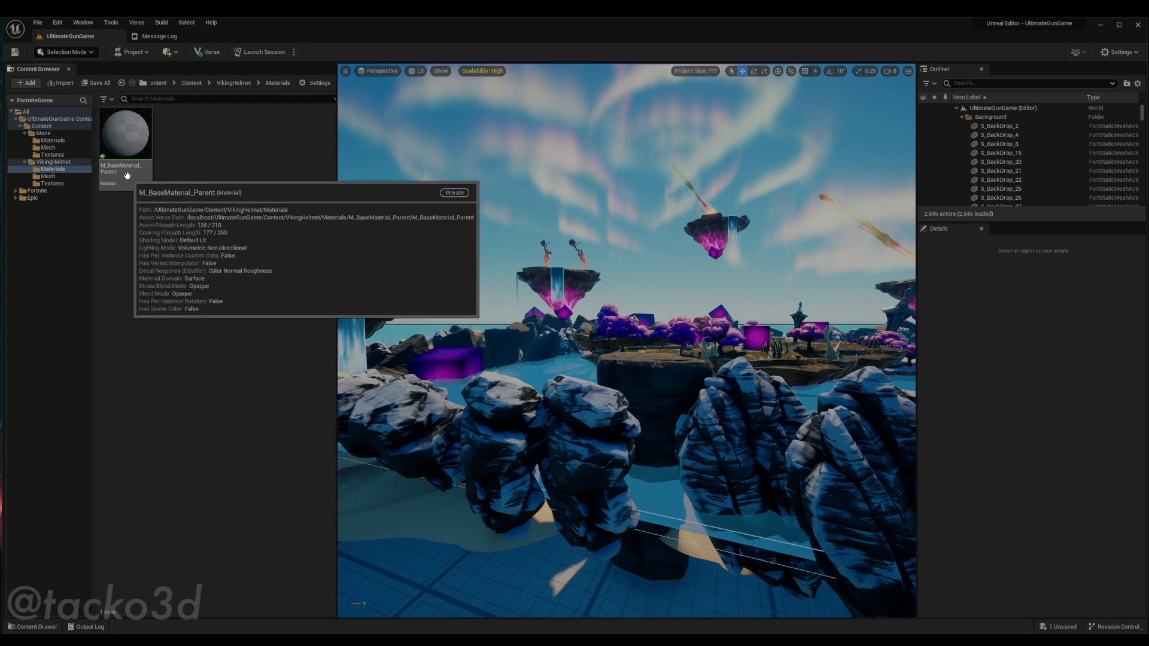
key("ctrl+s")
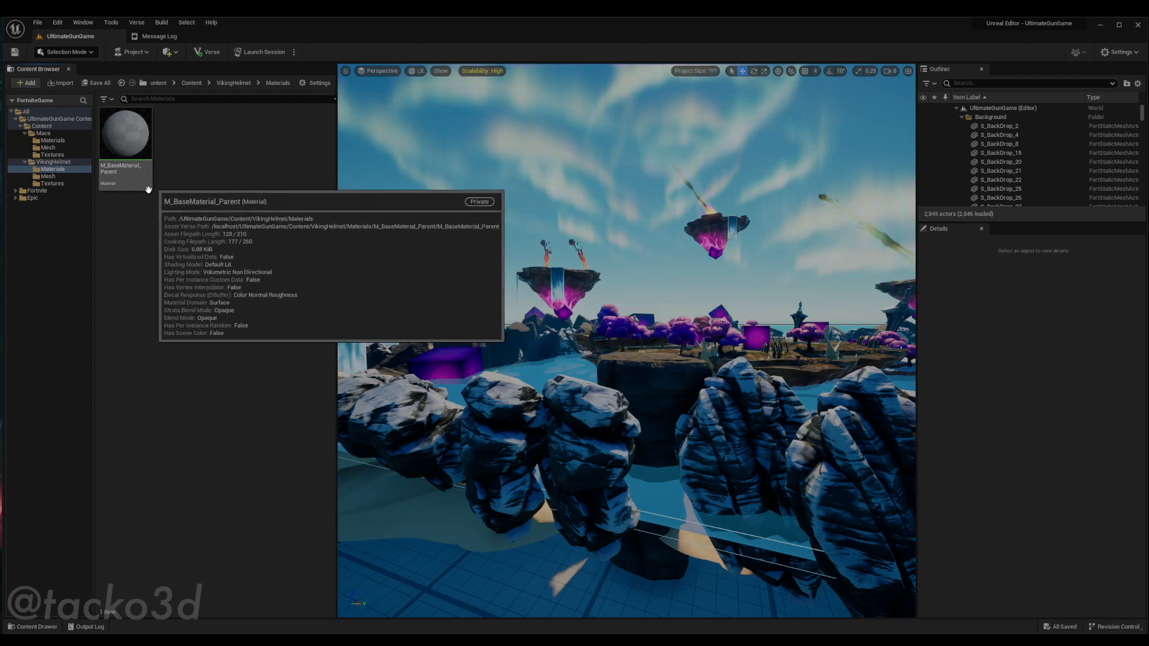
Open M_BaseMaterial_Parent in the material editor and enlarge its window beside the project's asset list
left_click(149, 187)
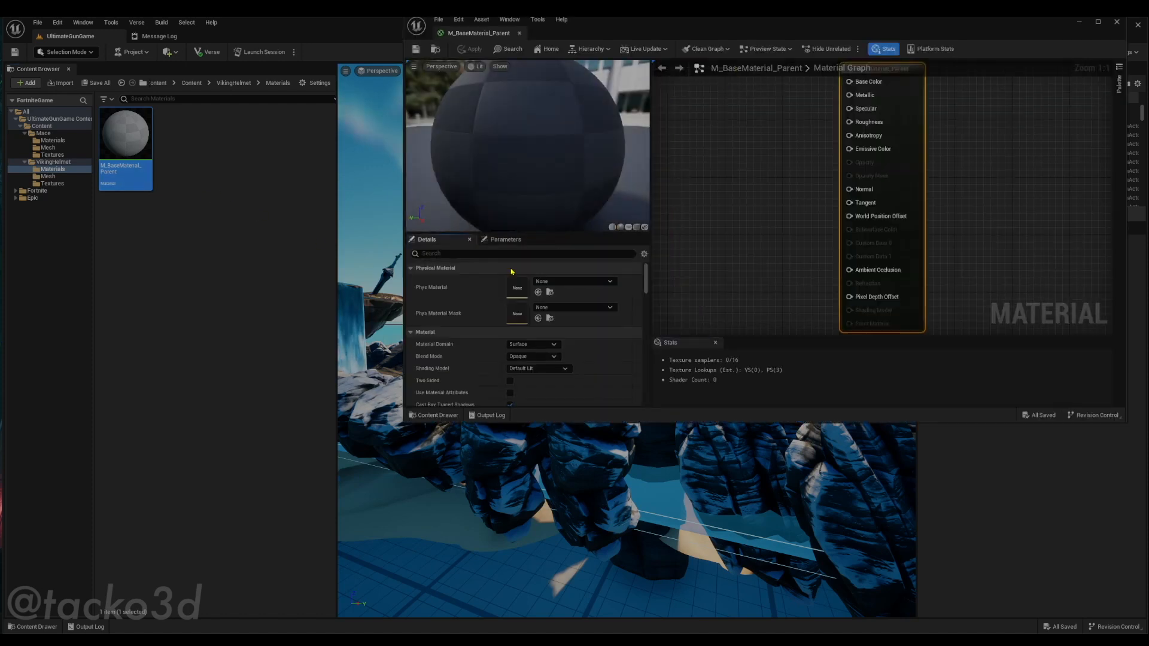
left_click_drag(636, 35, 617, 86)
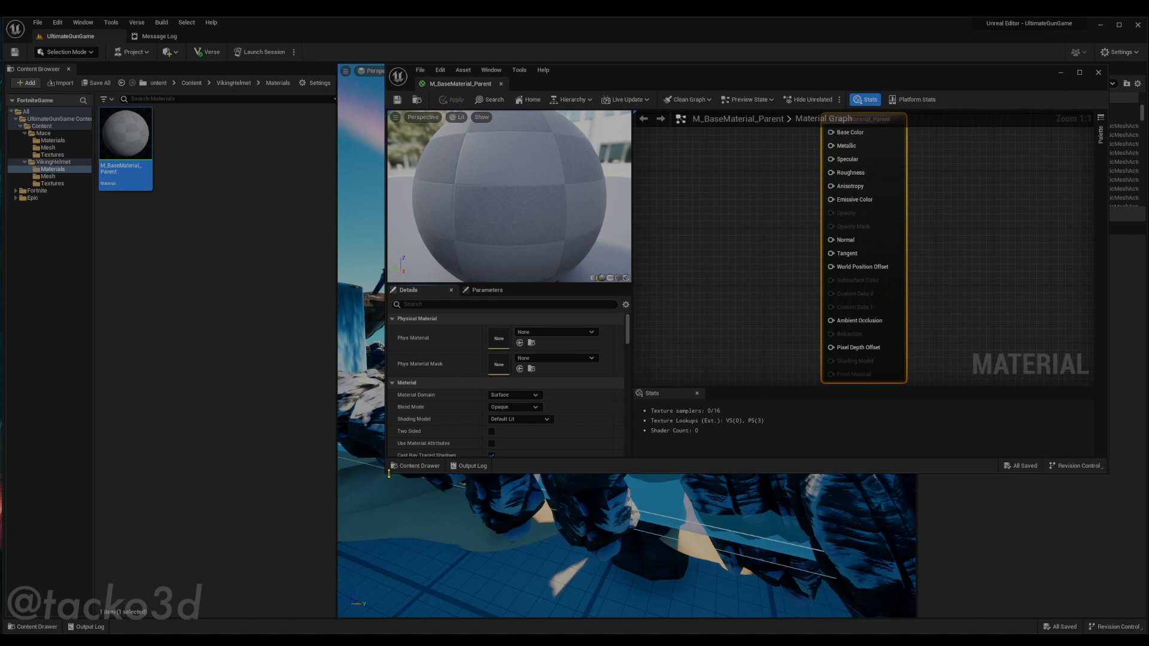
left_click_drag(386, 473, 301, 615)
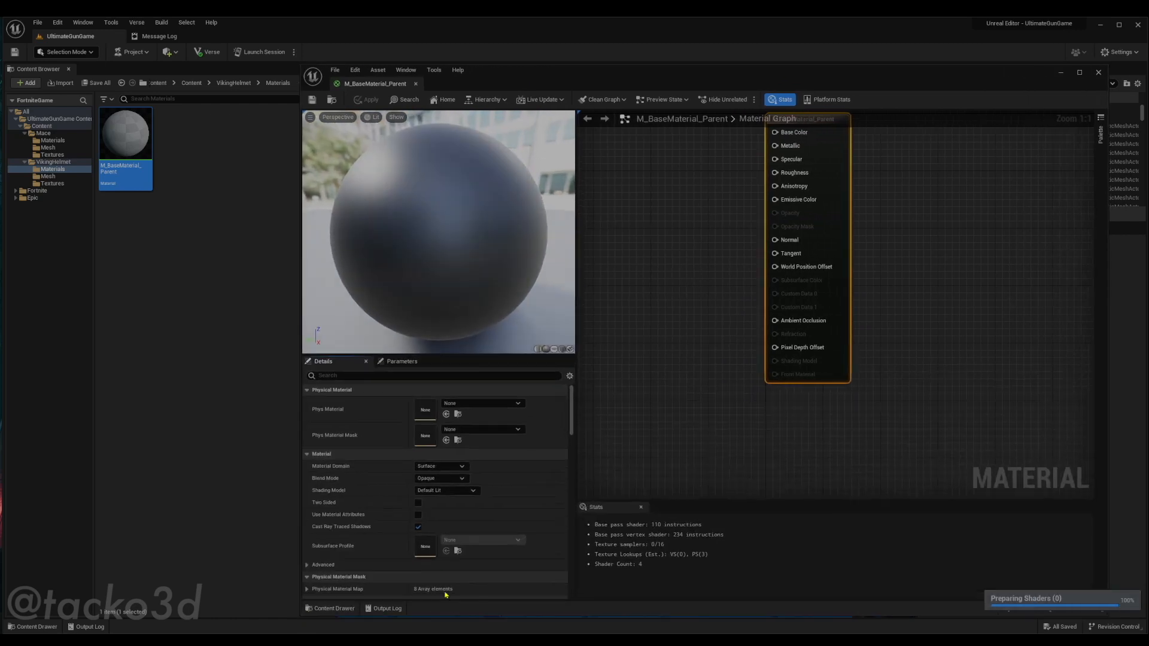
right_click_drag(682, 176, 802, 275)
scroll(855, 233, "down", 2)
scroll(849, 278, "up", 1)
left_click_drag(441, 241, 491, 260)
scroll(441, 241, "down", 5)
scroll(437, 259, "up", 4)
scroll(461, 259, "down", 3)
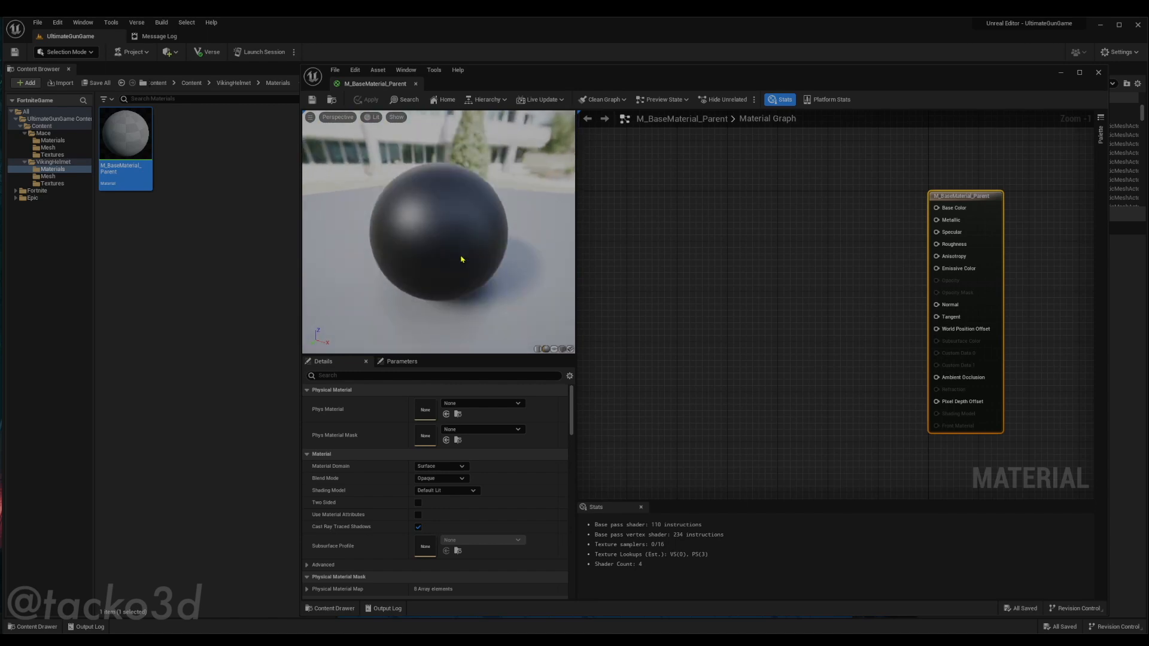
Add T_VikingHelmet_Base_color to the material graph and connect its RGB output to Base Color
left_click(54, 184)
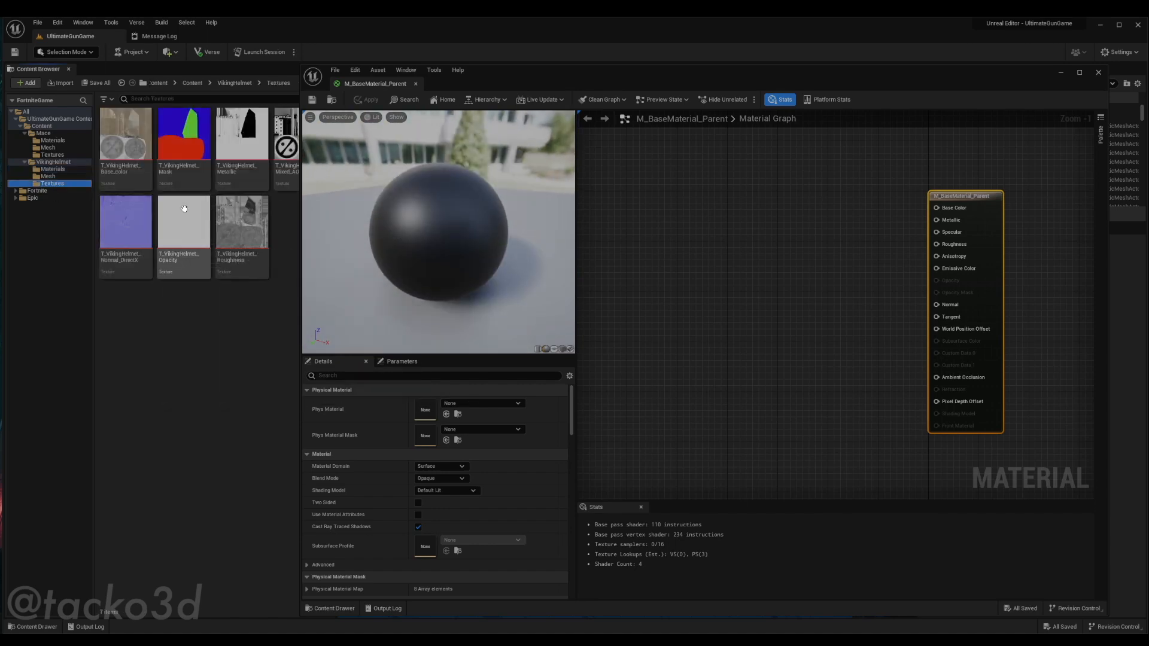
left_click_drag(343, 370, 654, 198)
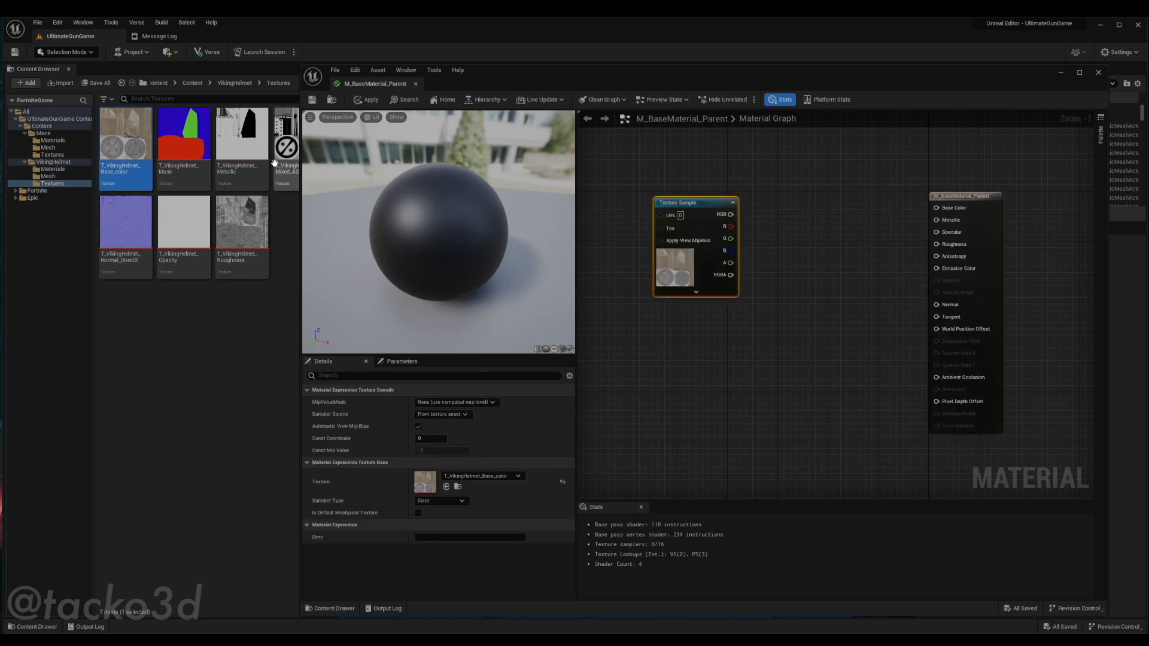
left_click_drag(731, 215, 937, 209)
left_click_drag(698, 203, 696, 159)
Add T_VikingHelmet_Mixed_AO to the material graph and connect its RGB output to Ambient Occlusion
left_click_drag(407, 239, 307, 180)
left_click_drag(302, 66, 402, 48)
left_click_drag(300, 142, 708, 405)
left_click_drag(781, 421, 1002, 361)
left_click_drag(758, 424, 785, 426)
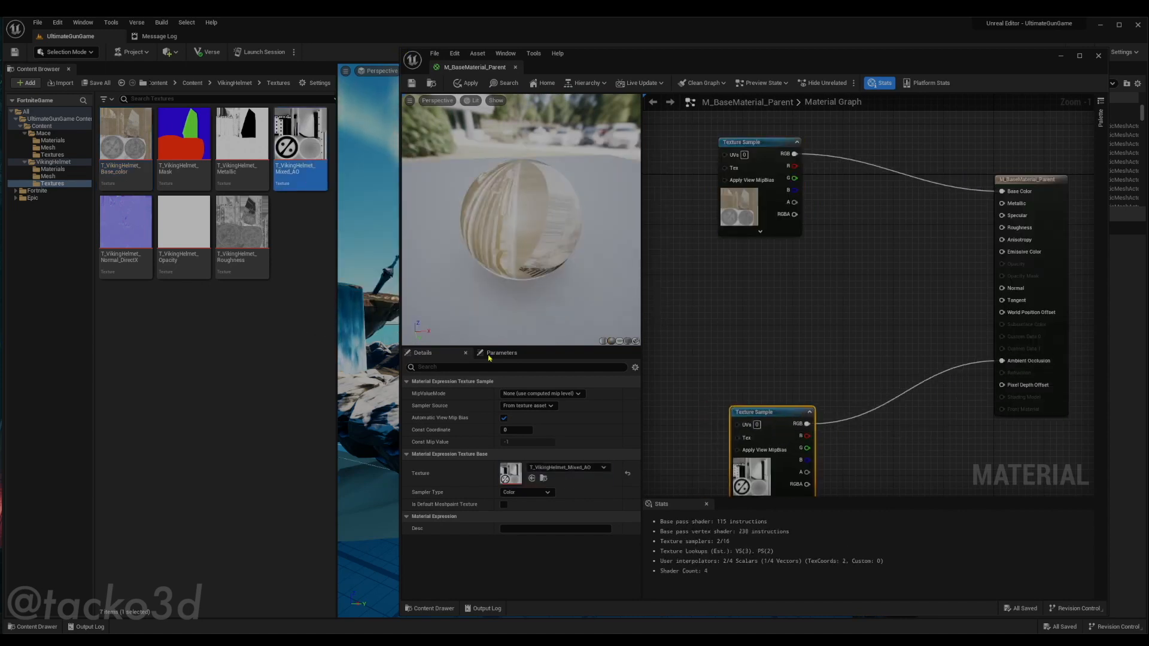
Add T_VikingHelmet_Metallic to the graph, connect its RGB output to Metallic, and stack it beneath the base color sample
left_click_drag(242, 138, 693, 251)
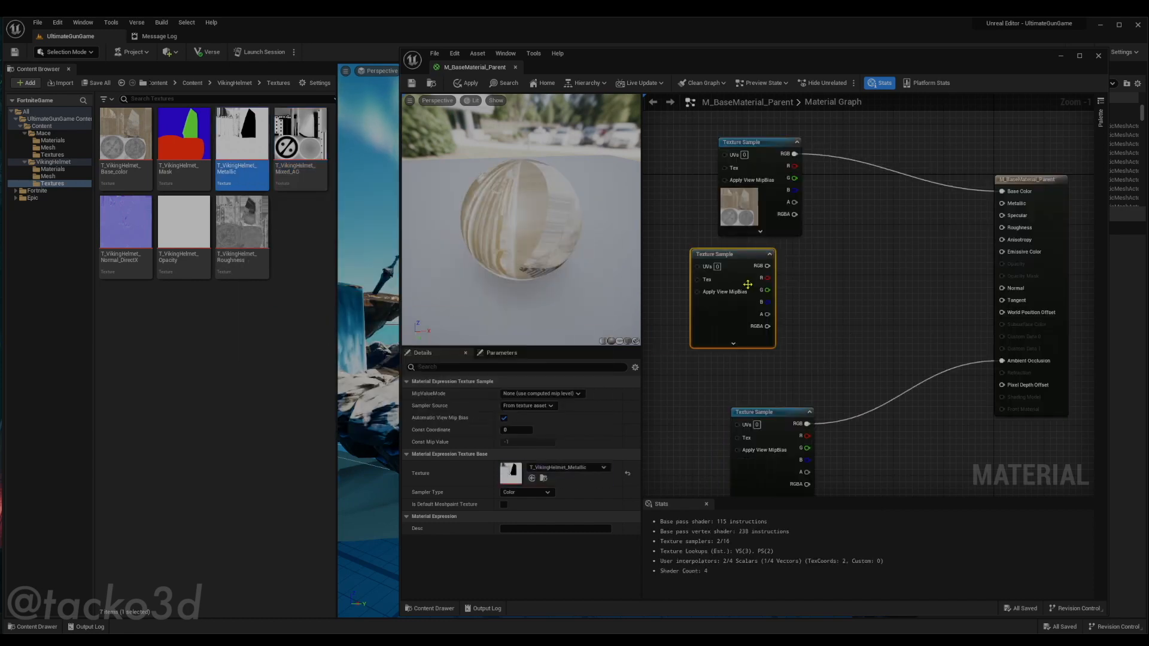
left_click_drag(768, 266, 1002, 204)
left_click_drag(720, 143, 688, 131)
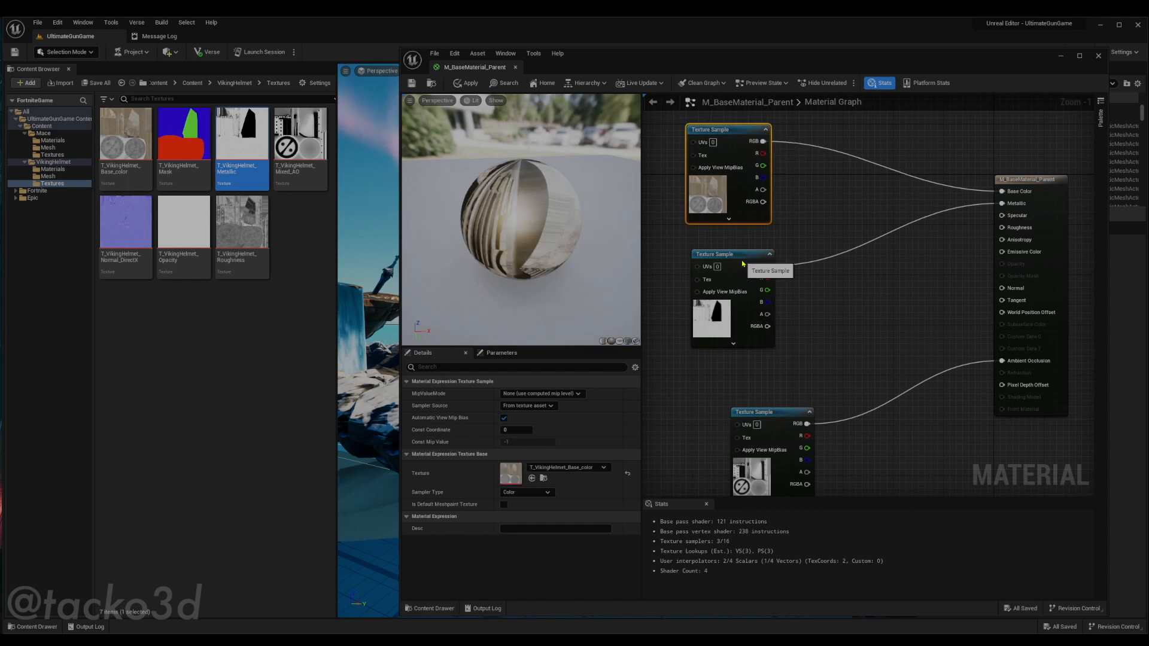
left_click_drag(742, 263, 738, 240)
Add T_VikingHelmet_Roughness to the graph, connect its RGB output to Roughness, and move the AO sample clear of it
left_click_drag(242, 228, 684, 354)
left_click_drag(764, 363, 1002, 228)
right_click_drag(903, 354, 883, 213)
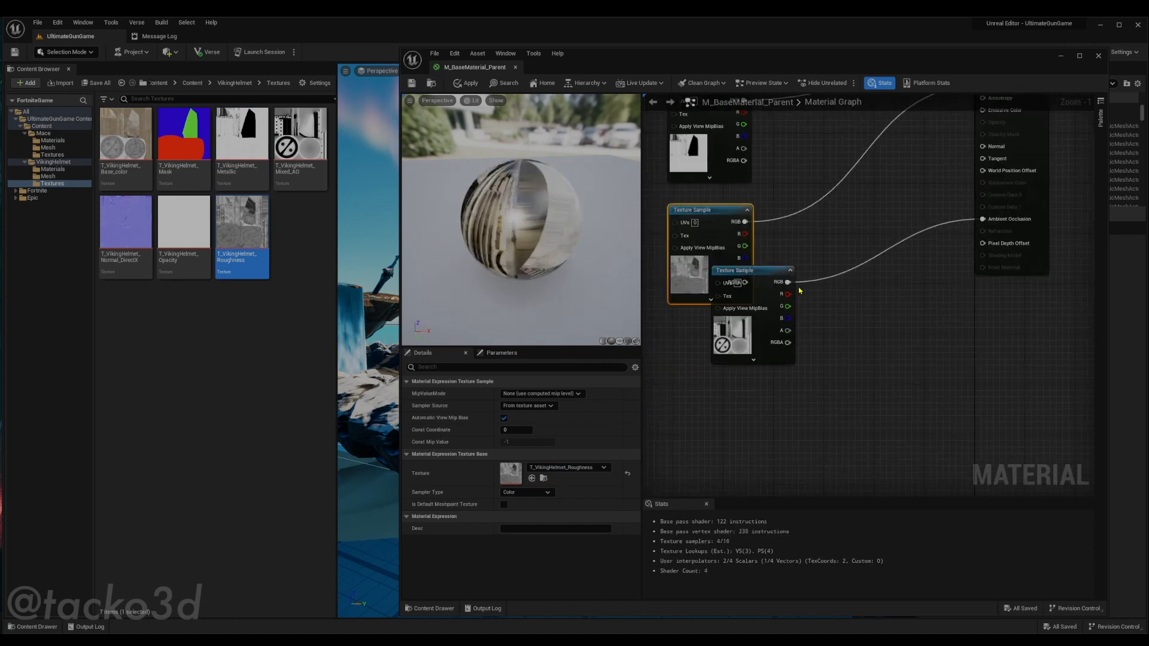
left_click_drag(772, 281, 834, 349)
left_click_drag(725, 223, 712, 202)
Add T_VikingHelmet_Normal_DirectX to the material graph and connect its RGB output to Normal
left_click_drag(125, 224, 684, 297)
left_click_drag(759, 316, 983, 147)
right_click_drag(845, 259, 838, 282)
scroll(837, 282, "down", 2)
left_click(832, 305)
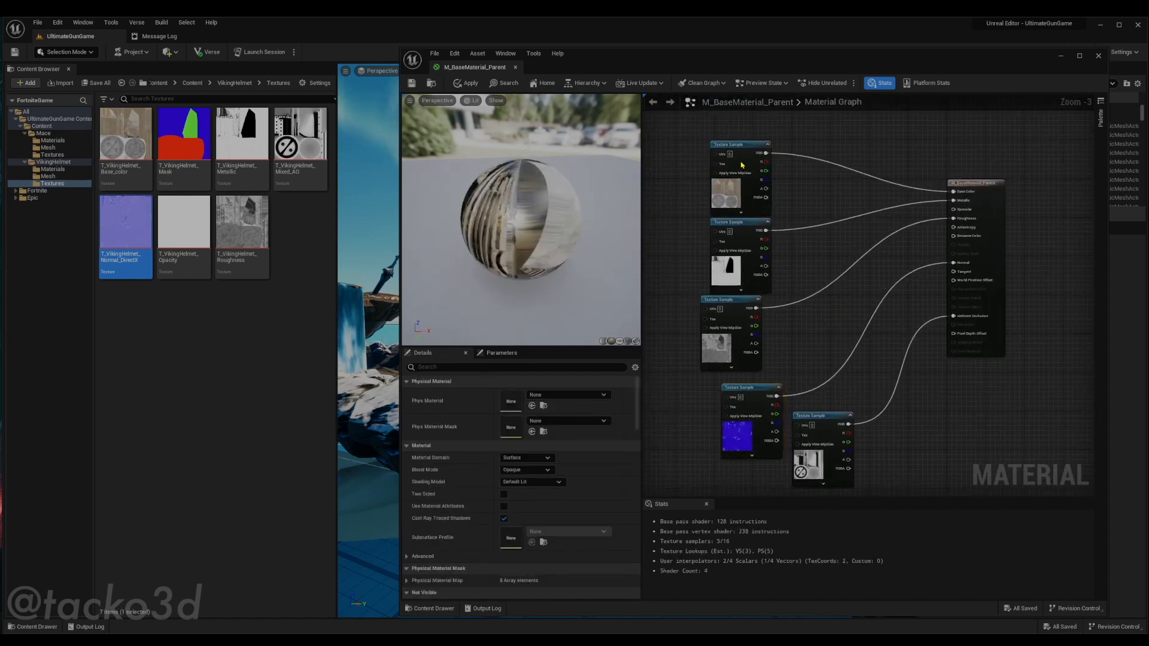
Convert the base color texture sample into a parameter named Base Color
right_click(741, 165)
key("Escape")
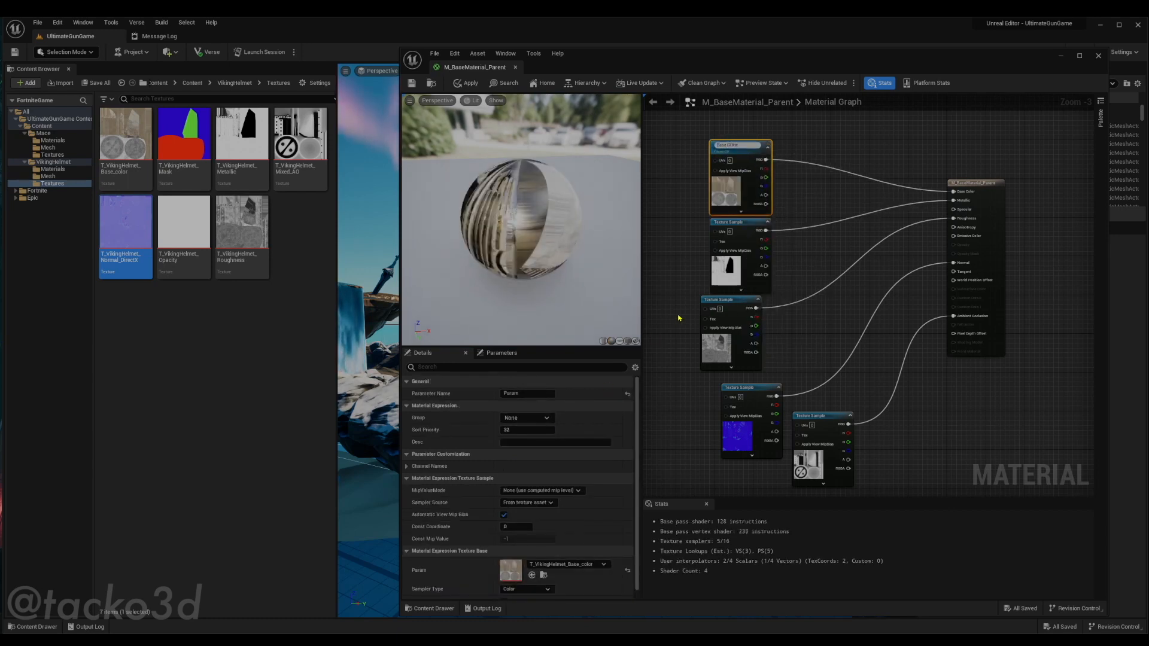
key("Return")
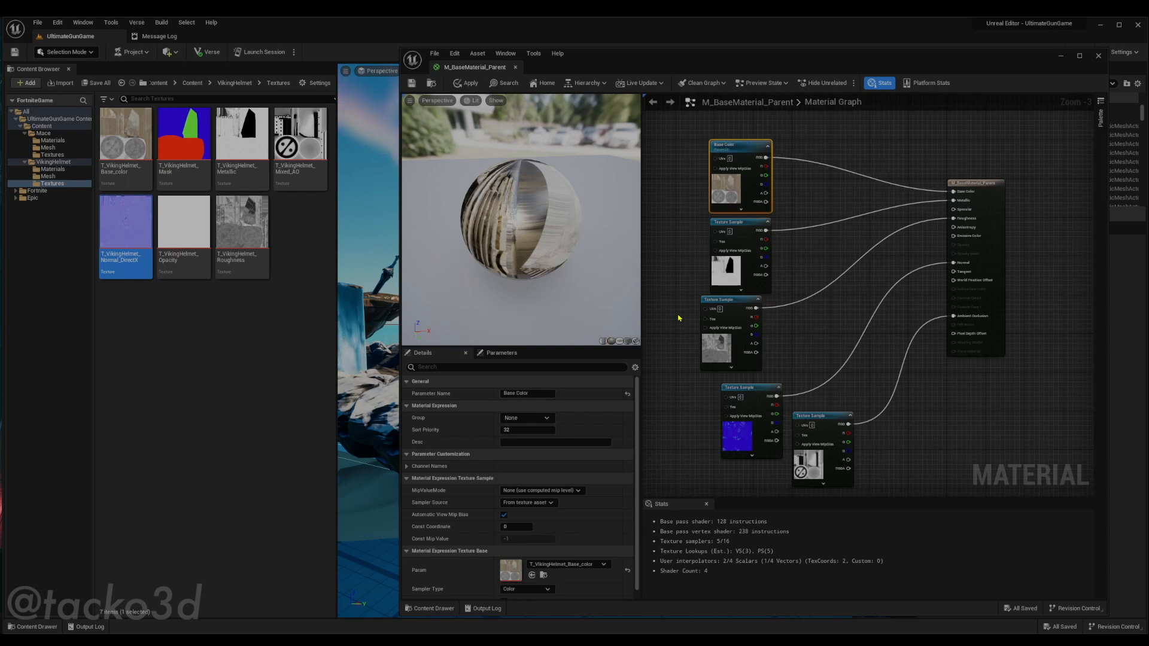
Convert the metallic texture sample into a parameter named Metal
right_click(752, 240)
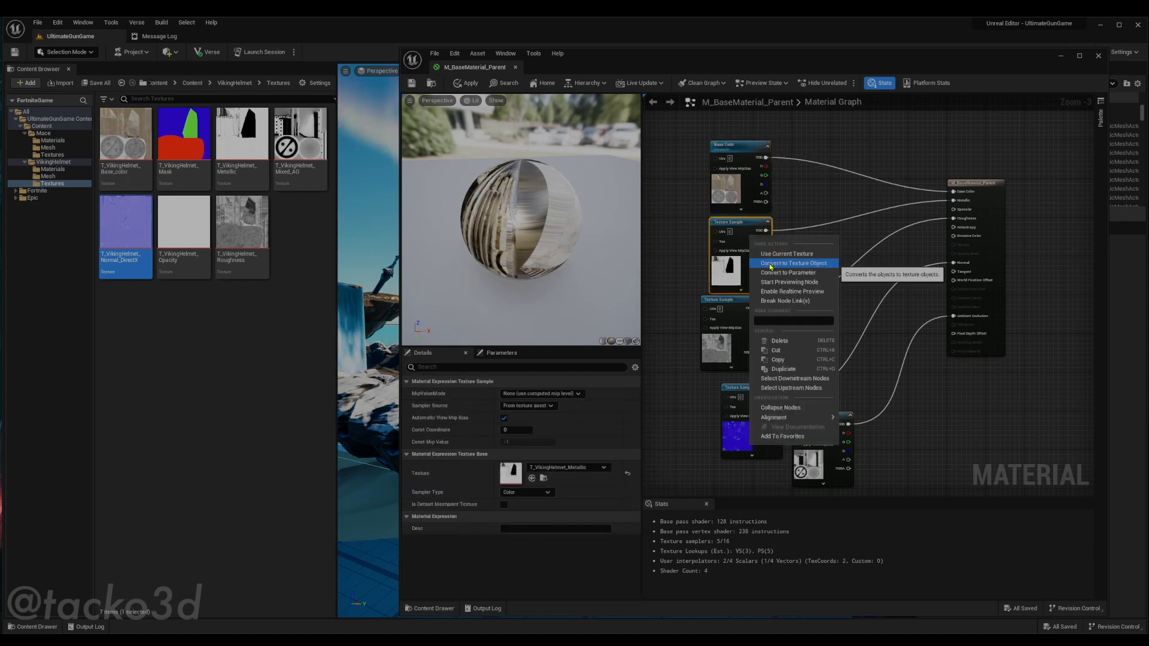
left_click(788, 273)
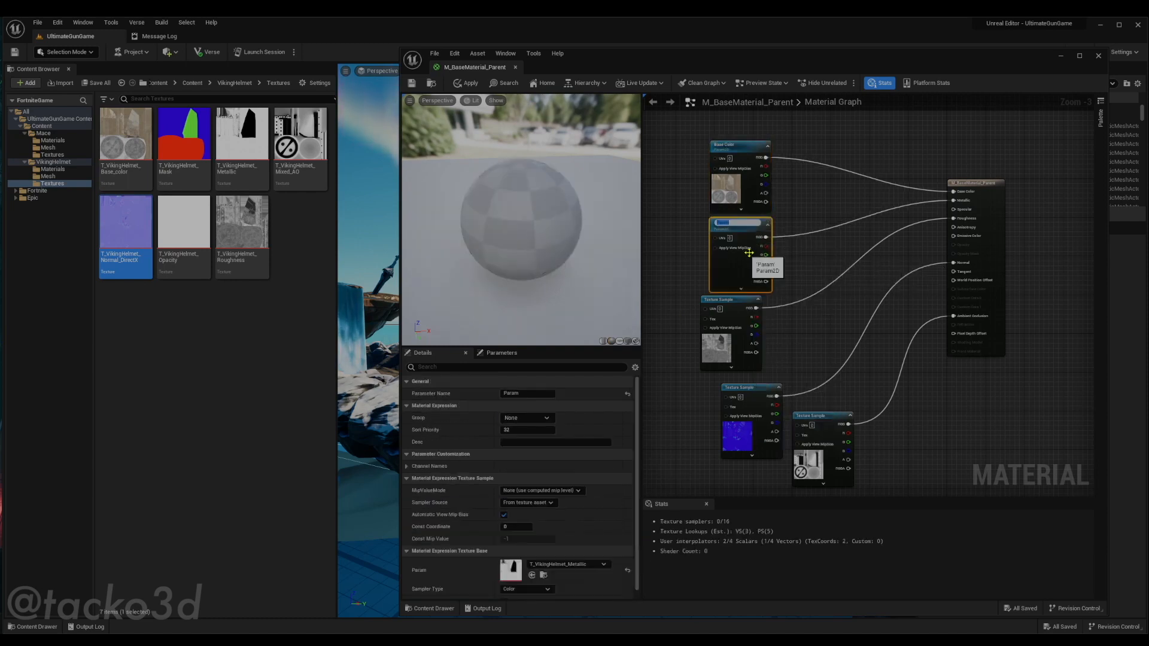
type("Metal")
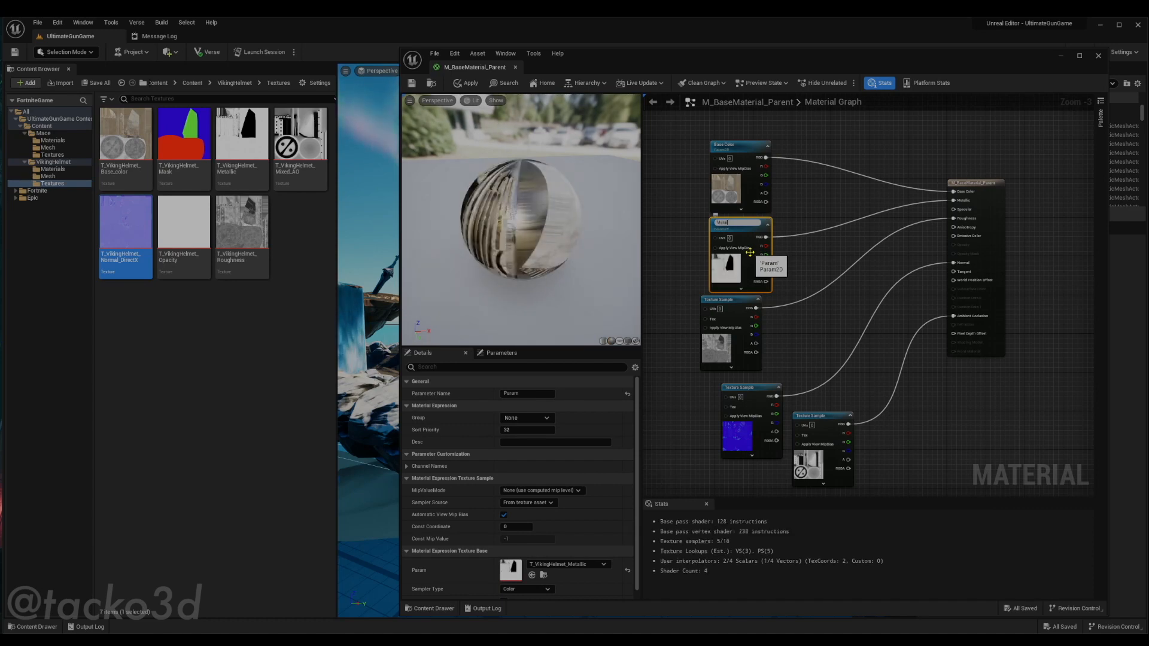
key("Return")
Convert the roughness texture sample into a parameter named Roughness
right_click(732, 313)
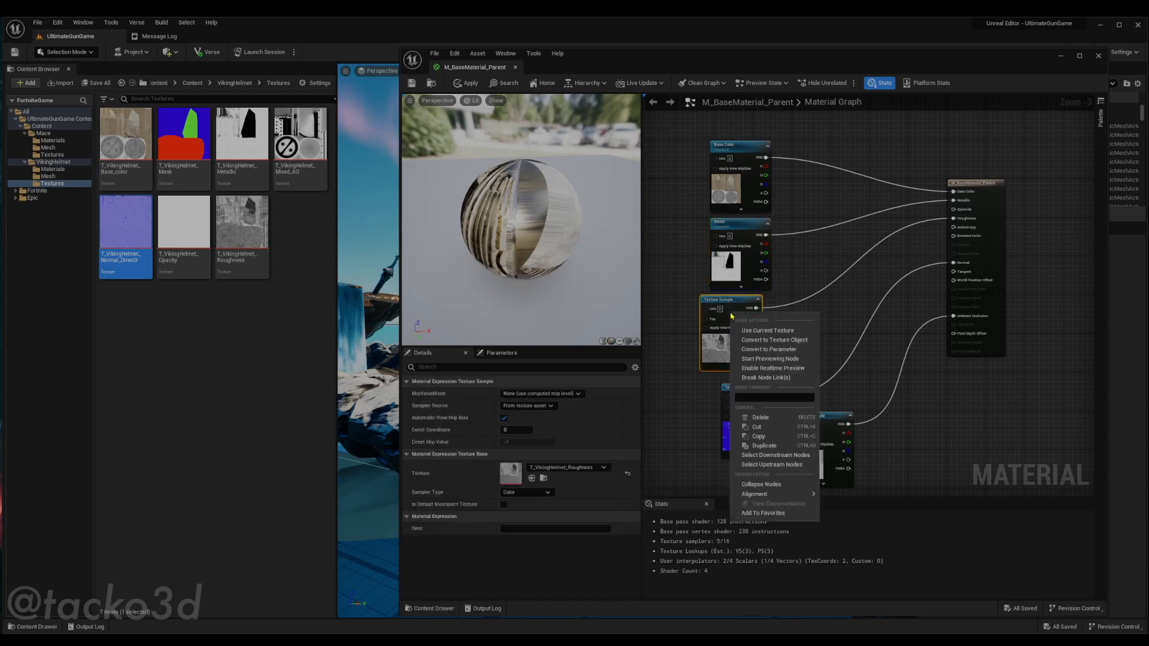
left_click(758, 350)
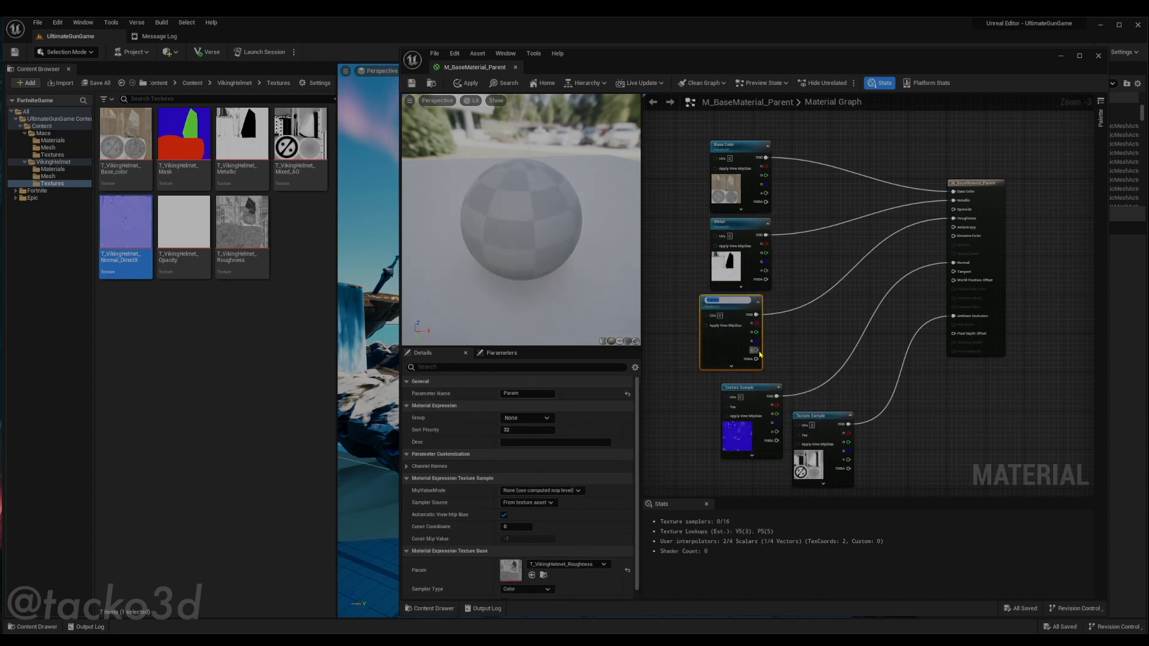
type("Roughness")
key("Return")
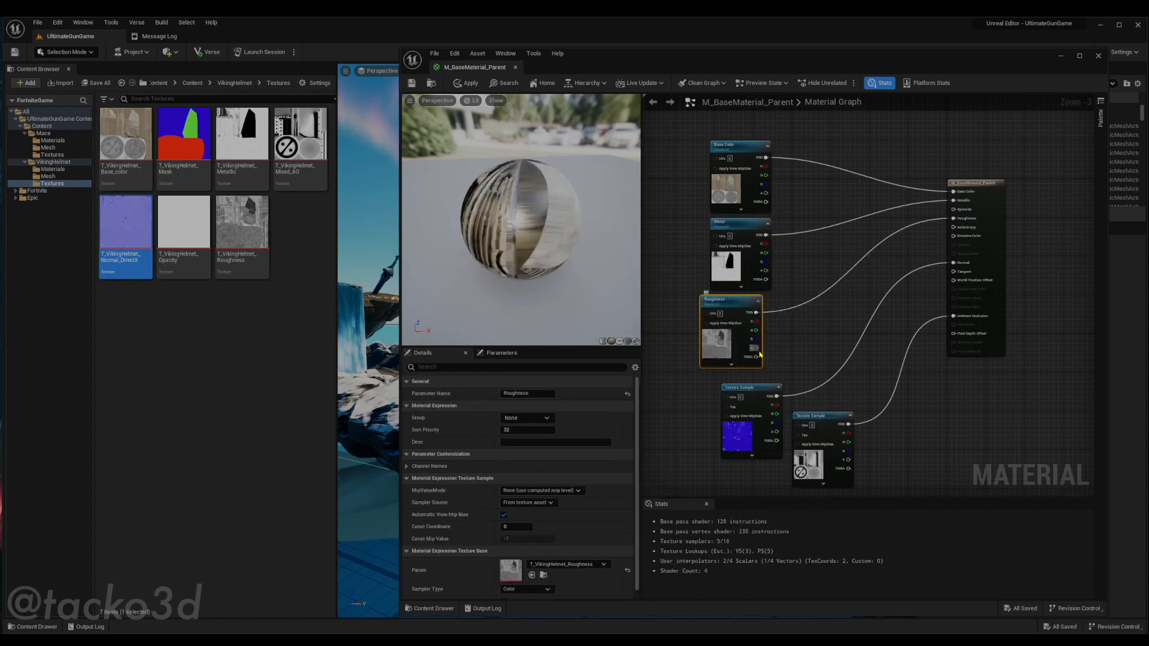
Convert the normal map texture sample into a parameter named Normal
left_click(752, 396)
right_click(753, 398)
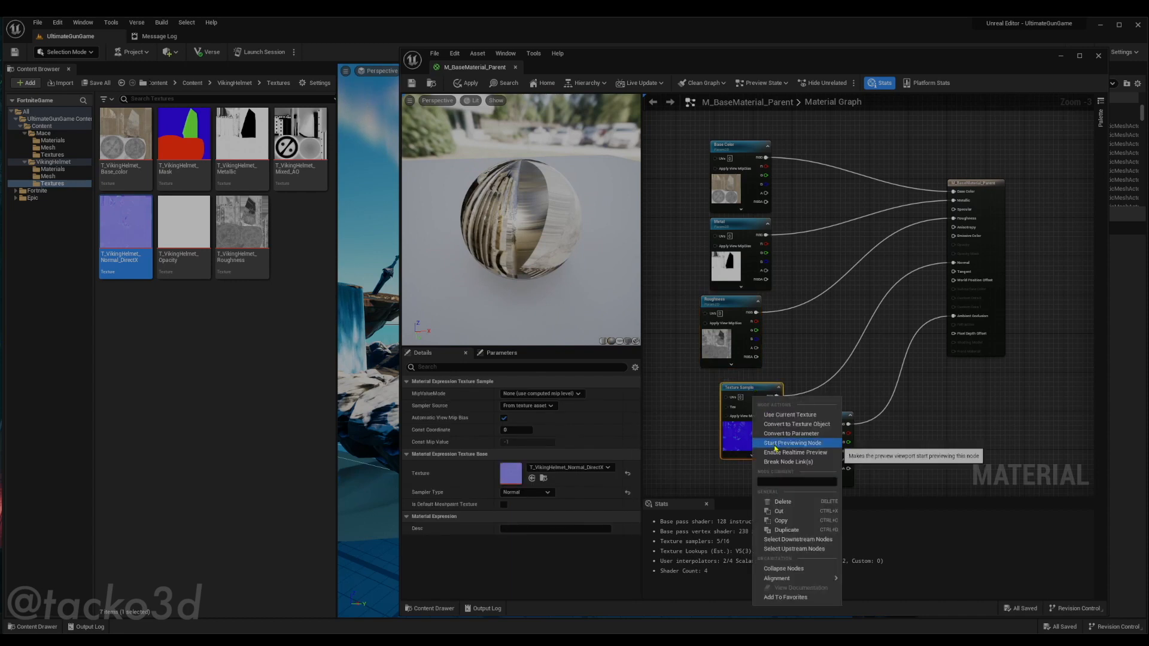
left_click(788, 434)
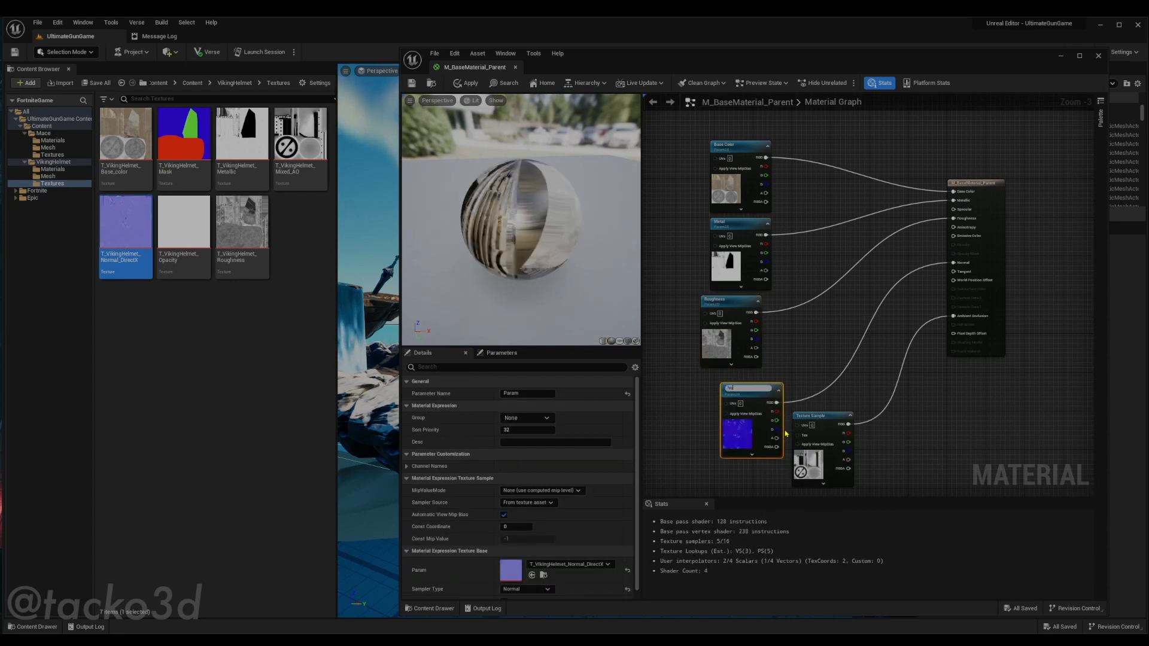
type("Normal")
key("Return")
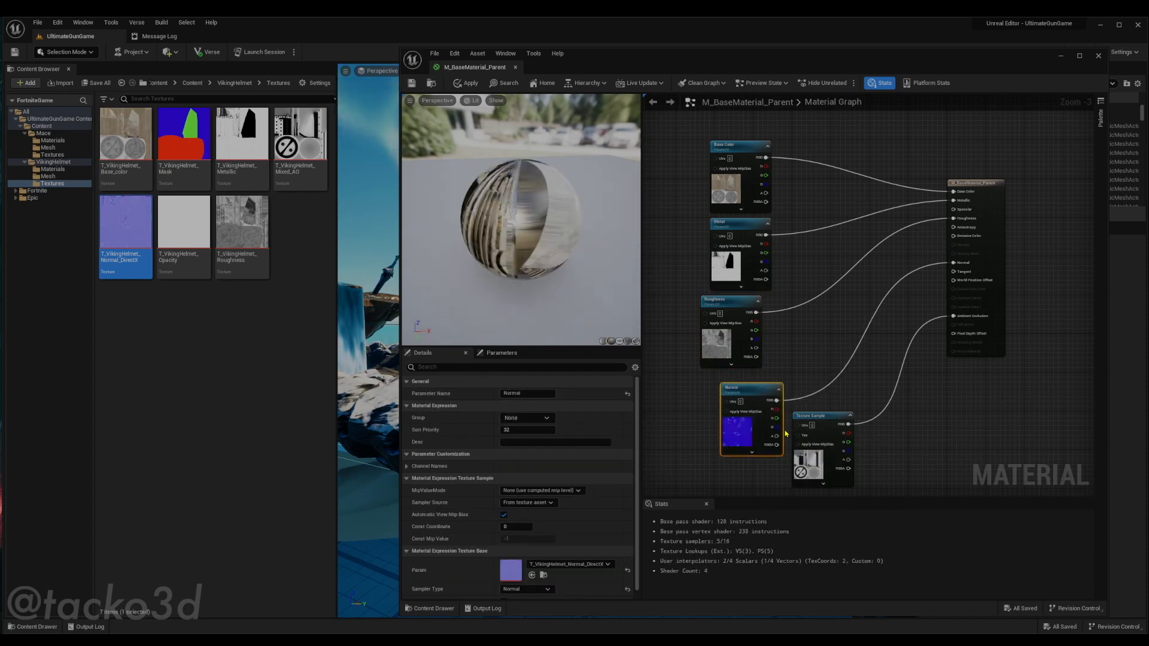
Convert the T_VikingHelmet_Mixed_AO texture sample into a parameter named AO
right_click(820, 424)
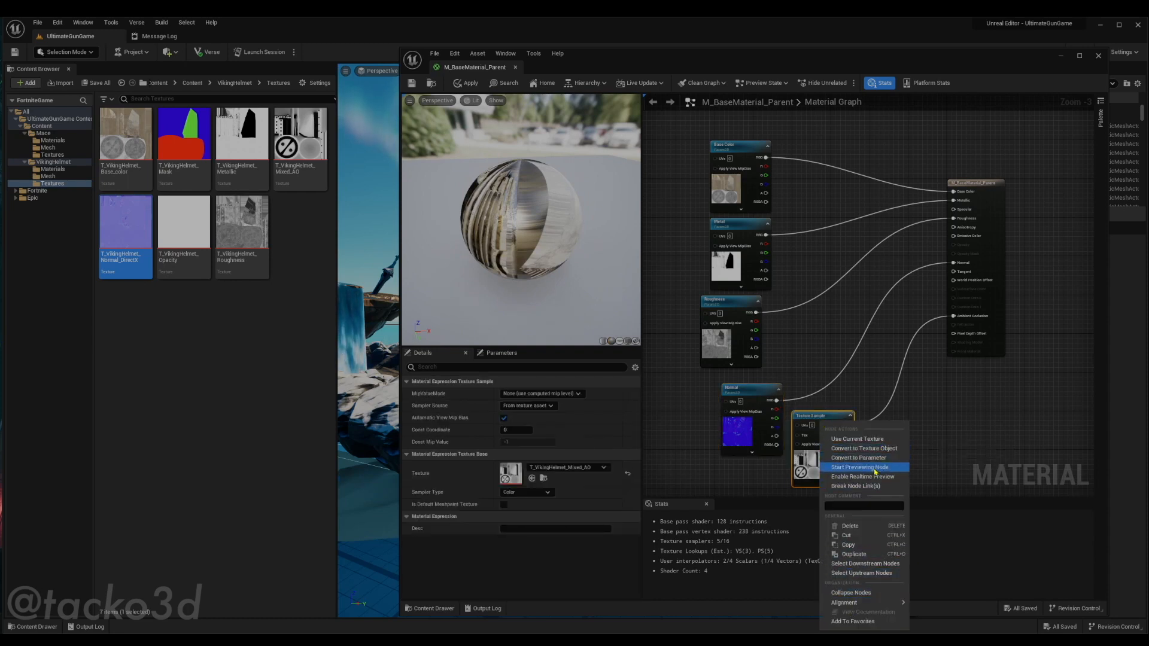
left_click(860, 459)
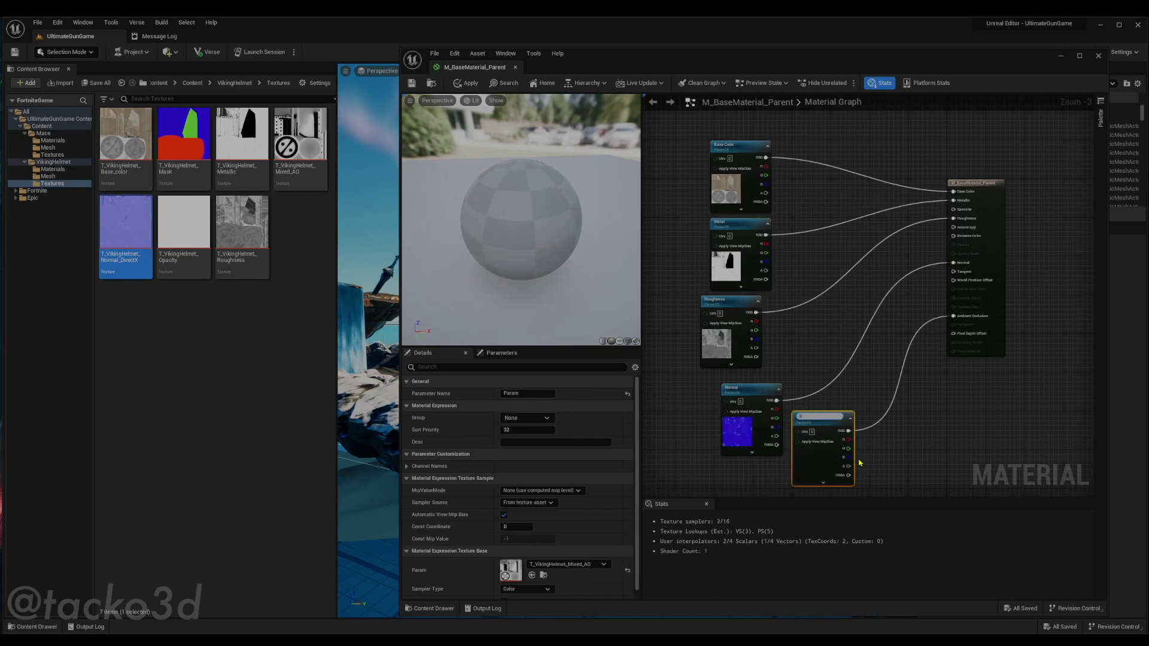
type("AO")
key("Return")
right_click_drag(834, 367, 818, 341)
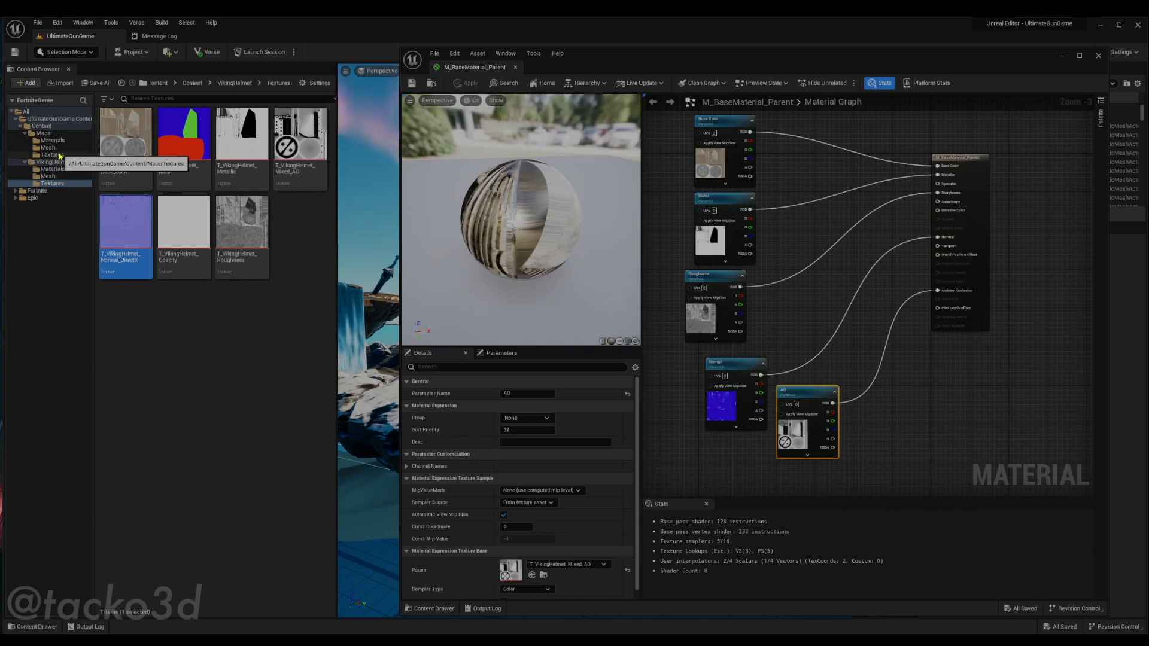
Open the Reaver_Helmet mesh from the VikingHelmet Mesh folder and assign M_BaseMaterial_Parent to its Element 0 material slot
left_click(48, 176)
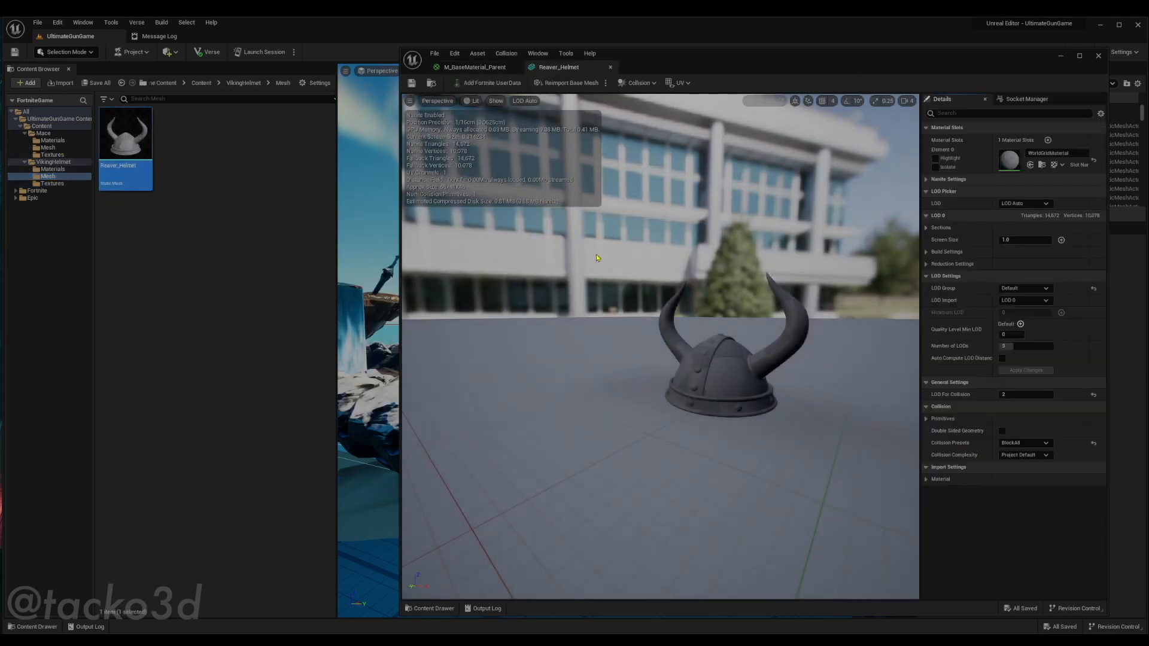
left_click(1056, 153)
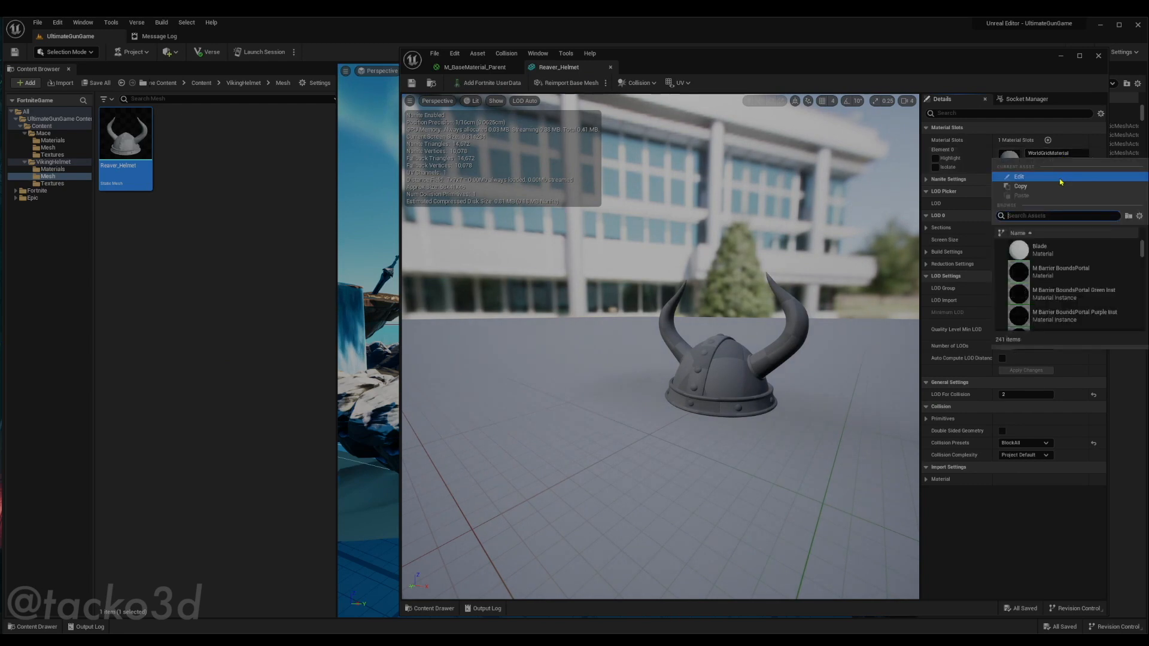
type("_materi")
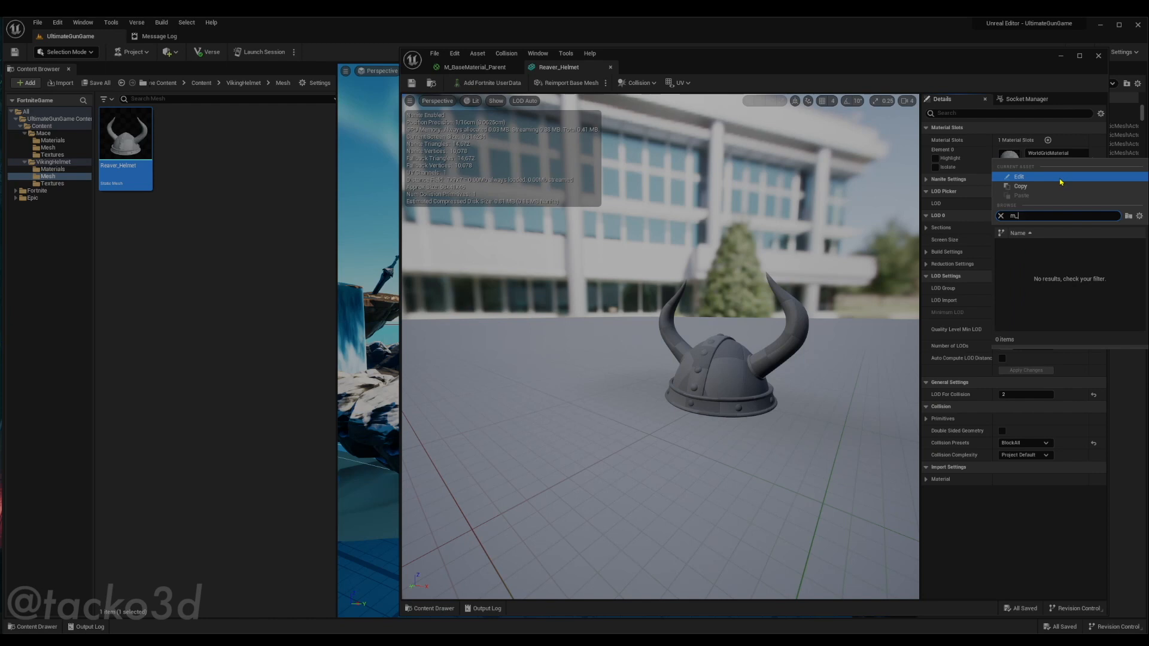
key("BackSpace")
type("_base")
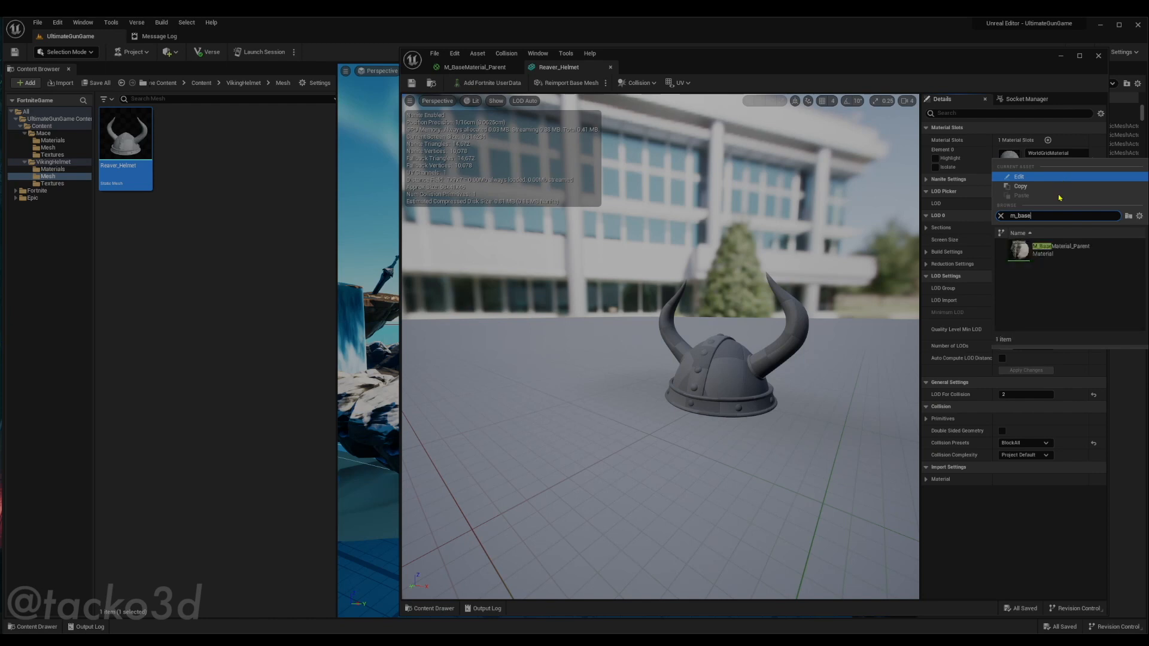
left_click(1053, 249)
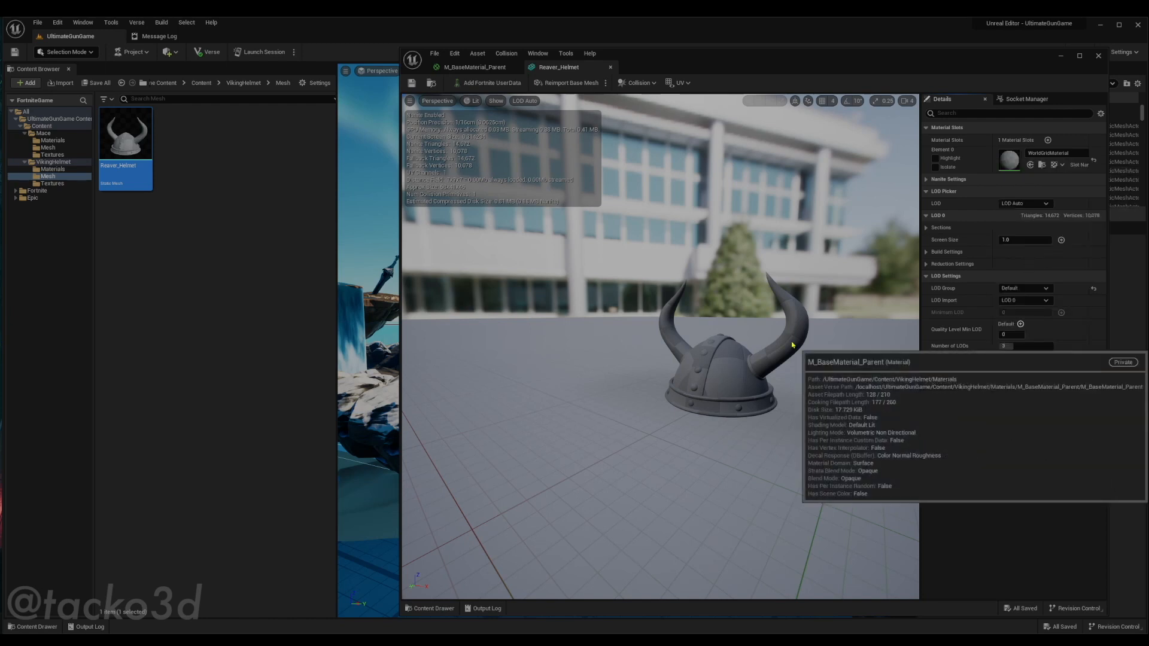
mouse_move(704, 342)
left_mouse_down()
mouse_move(716, 354)
mouse_move(706, 326)
mouse_move(704, 343)
left_mouse_up()
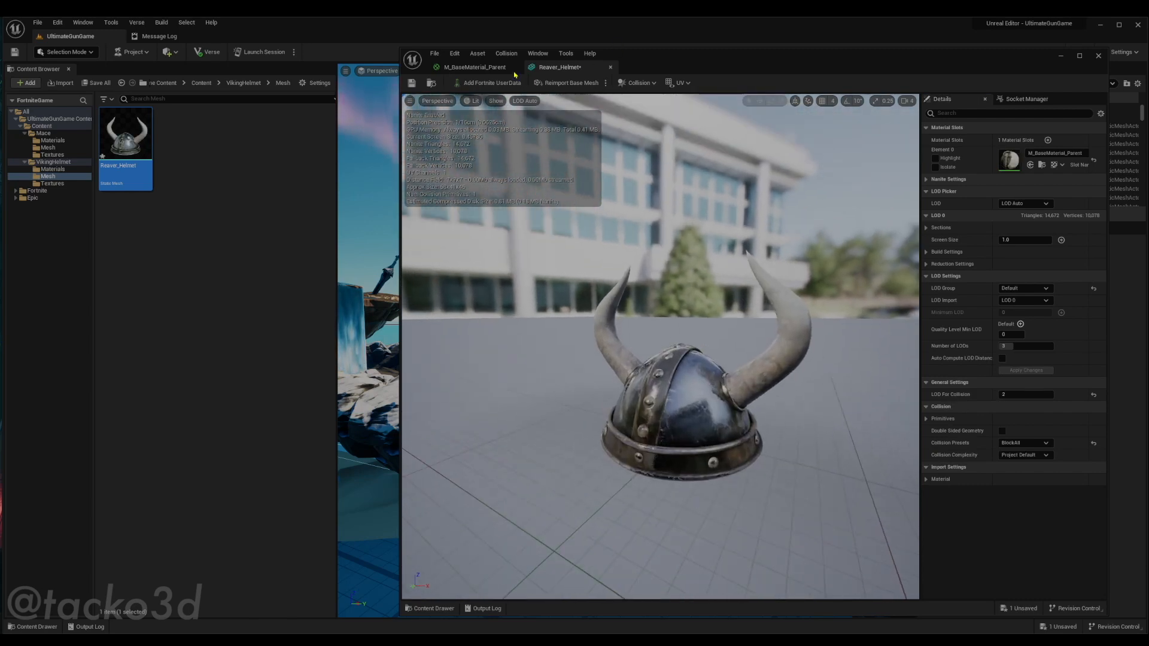
Locate M_BaseMaterial_Parent in the Materials folder, reassign it from there to the helmet's Element 0 slot, and inspect the textured mesh
left_click(1044, 166)
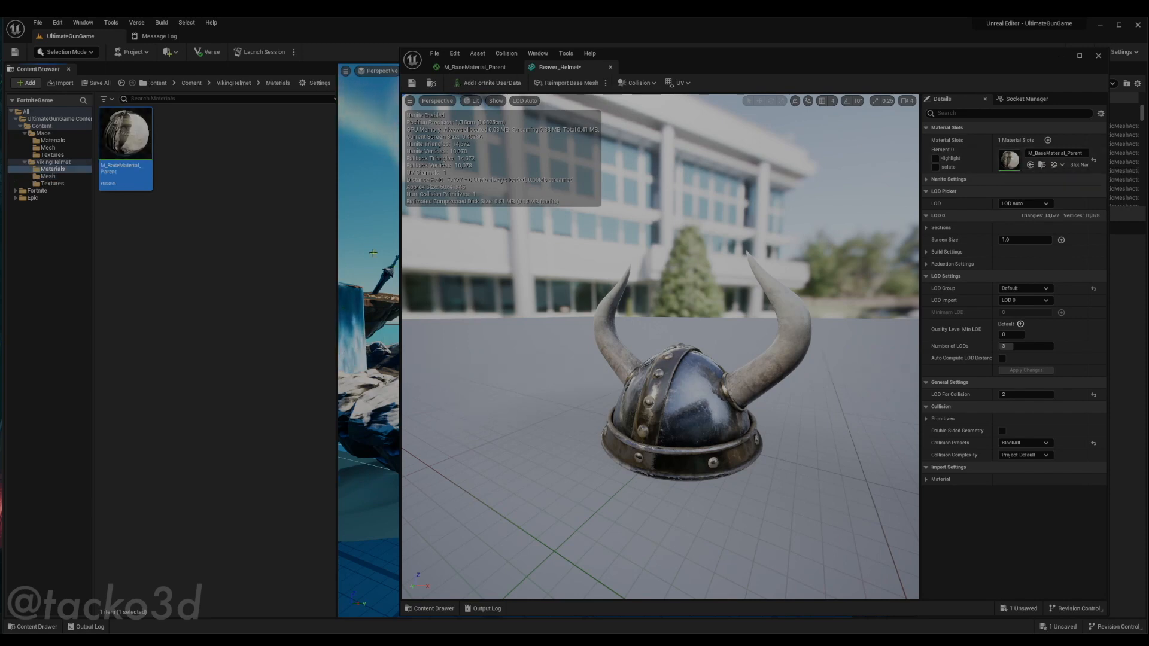
left_click_drag(126, 137, 996, 172)
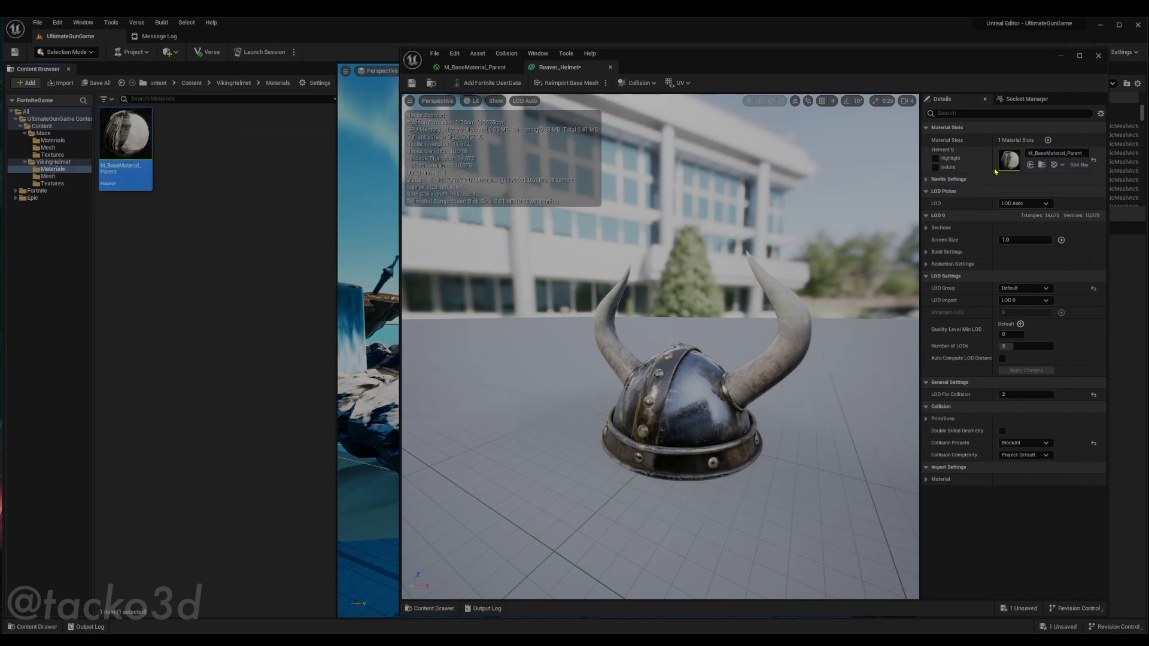
right_click_drag(728, 334, 695, 393)
scroll(705, 362, "down", 3)
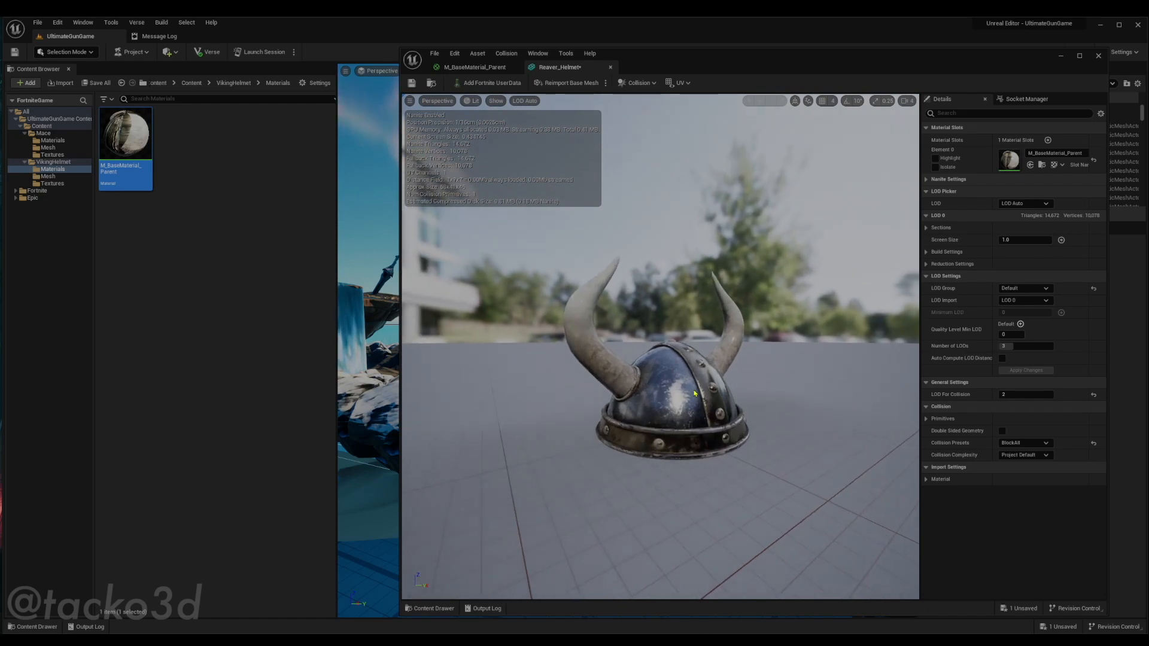
Move the Reaver_Helmet mesh editor window aside and bring a patch of open dirt ground into view in the level
left_click_drag(620, 52, 639, 48)
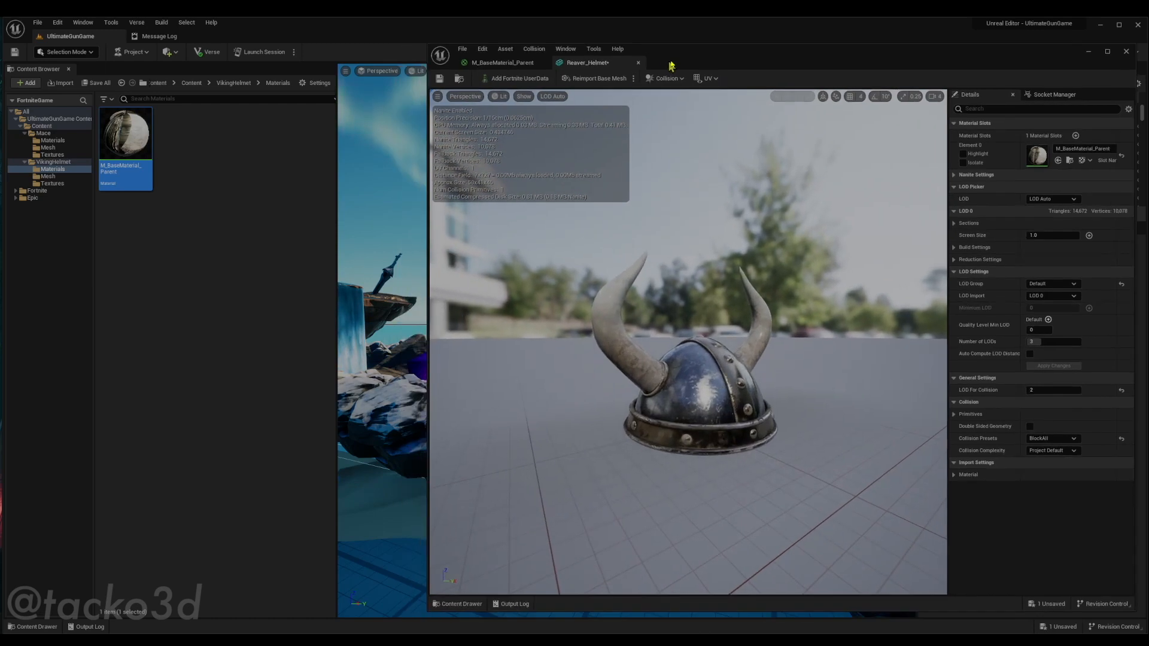
left_click_drag(419, 42, 638, 37)
key("w")
right_click_drag(488, 341, 598, 389)
key("w")
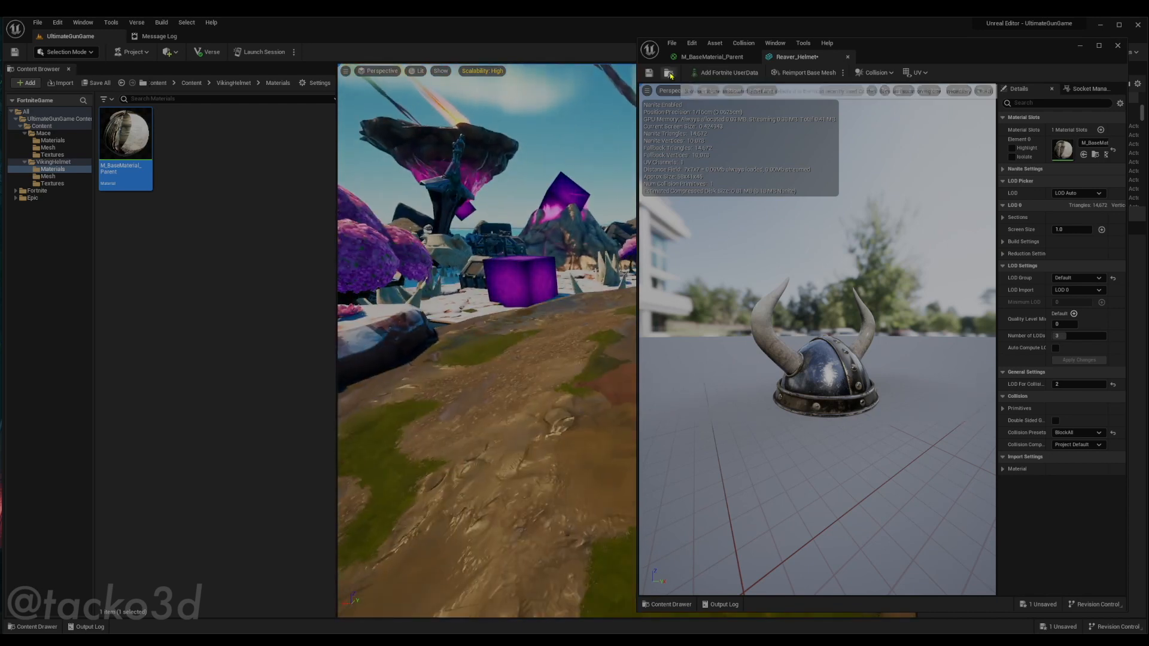
Locate the Reaver_Helmet mesh in the content browser, clear its editor off the level, and place the helmet on the open dirt ground
key("ctrl+b")
left_click_drag(905, 53, 1148, 161)
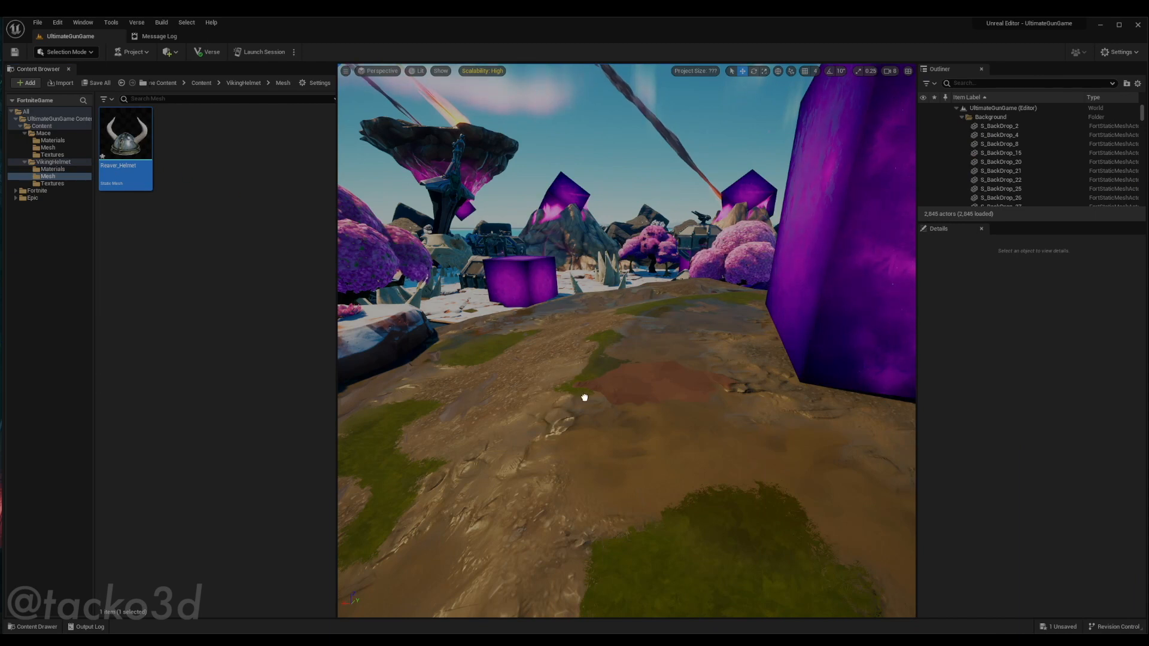
left_click_drag(619, 410, 592, 397)
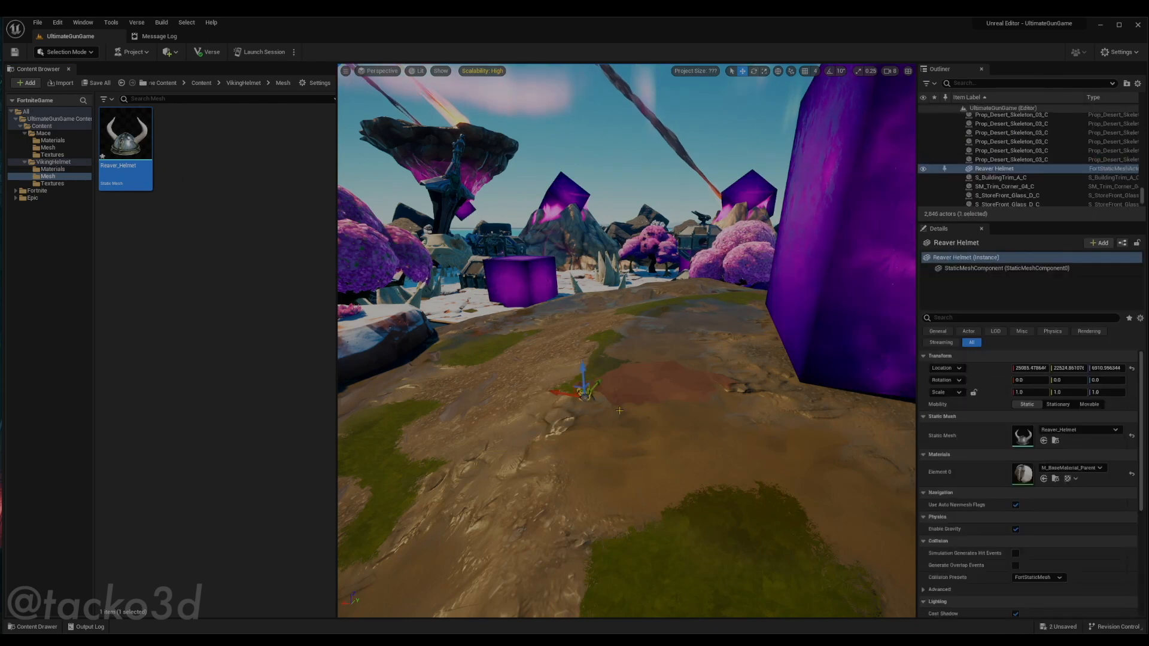
key("f")
right_click_drag(593, 397, 633, 352)
key("s")
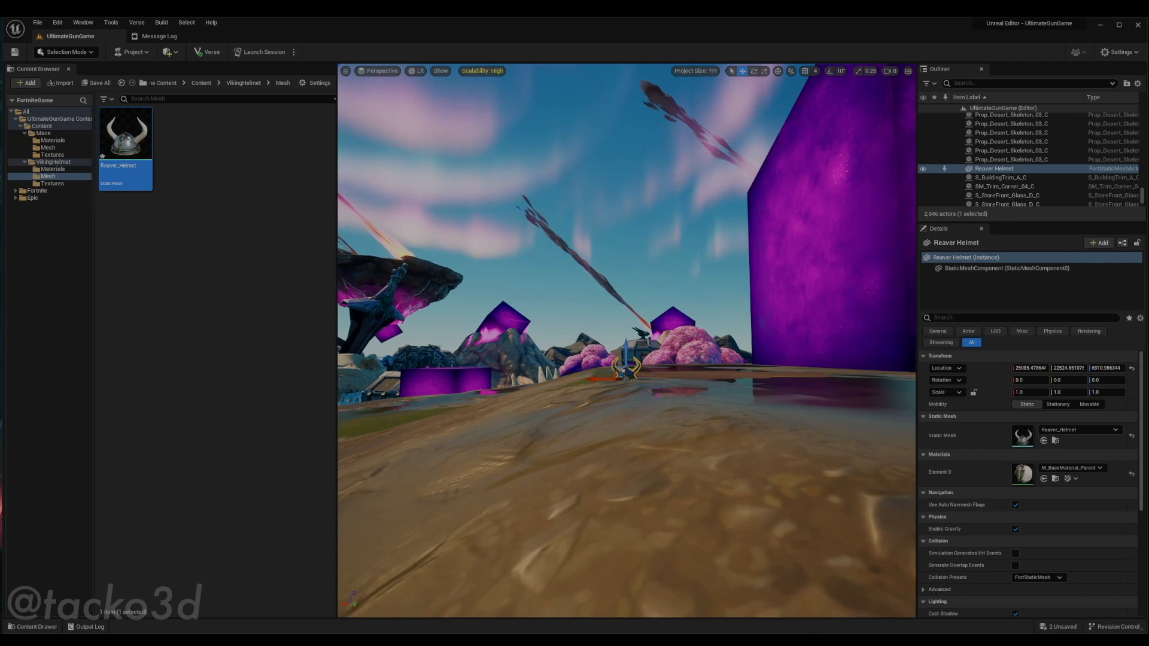
Fly around the island to view the placed Reaver Helmet's surroundings, and select and frame the helmet up close
right_click(667, 421)
key("w")
right_click_drag(667, 420, 598, 437)
key("s")
key("s")
key("a")
key("Escape")
key("w")
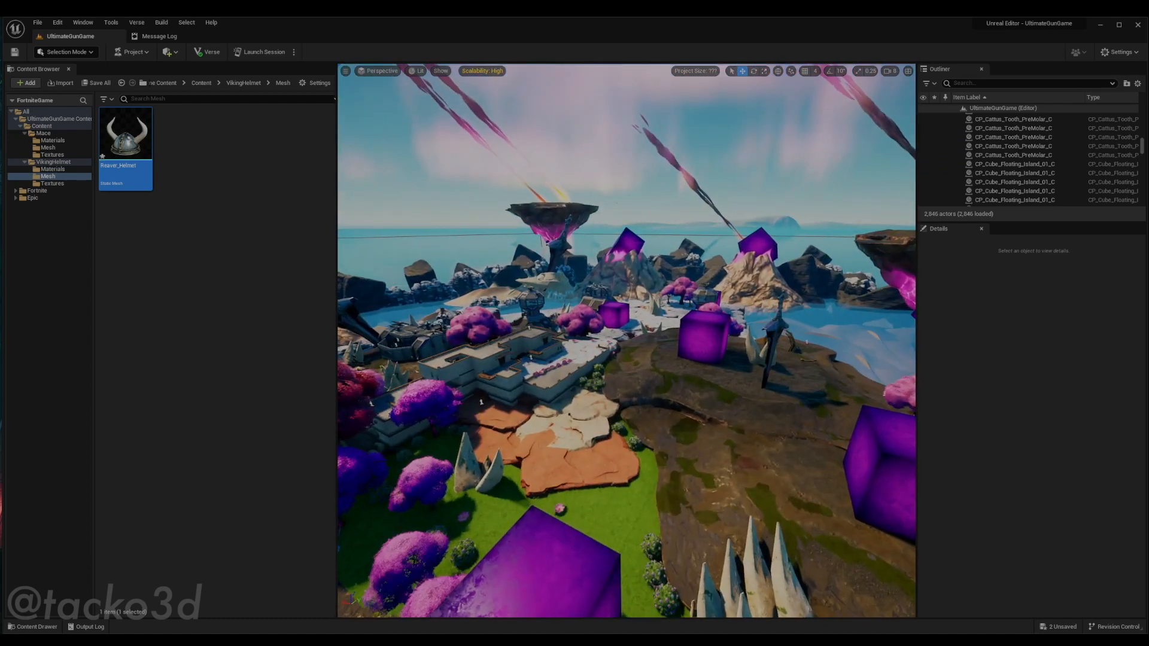
right_click_drag(592, 389, 635, 384)
key("w")
key("s")
key("w")
key("a")
key("w")
key("w")
key("s")
key("w")
key("w")
key("s")
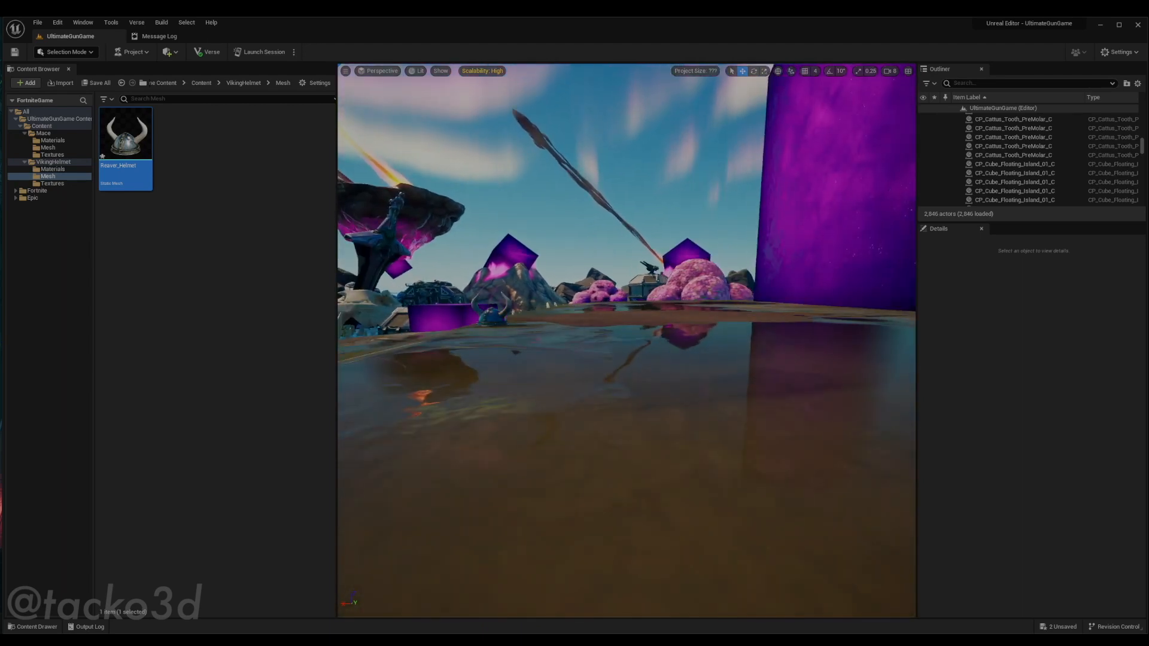
left_click(505, 320)
key("f")
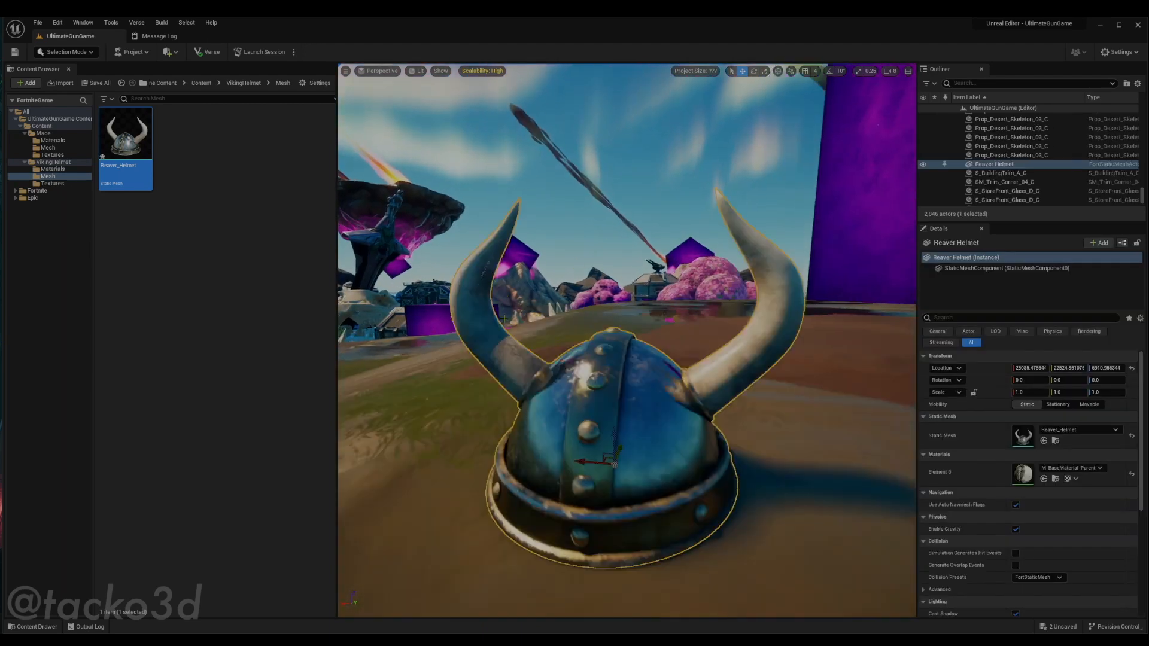